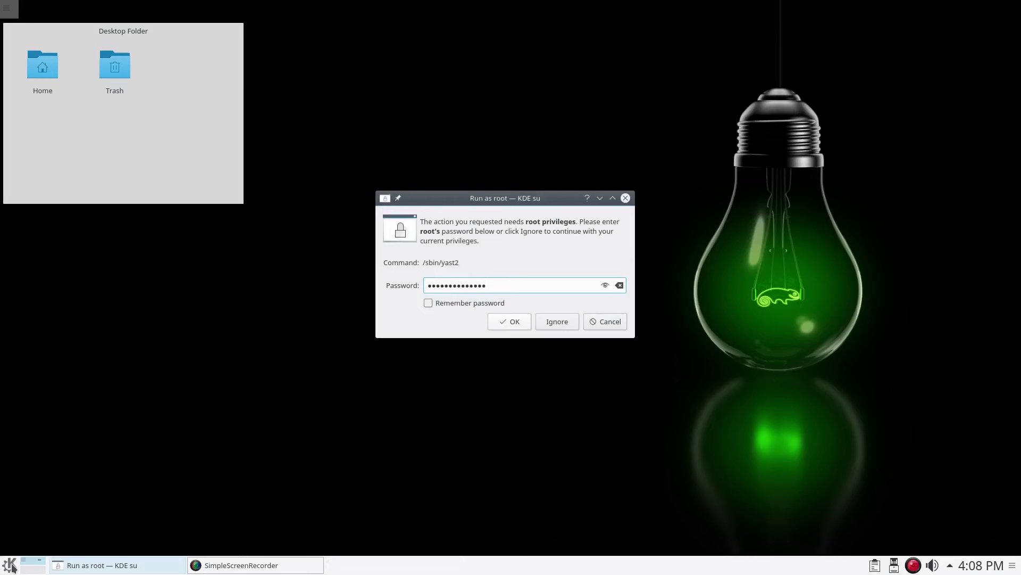
Confirm the root authentication prompt for YaST and open the Software Repositories module
key(Return)
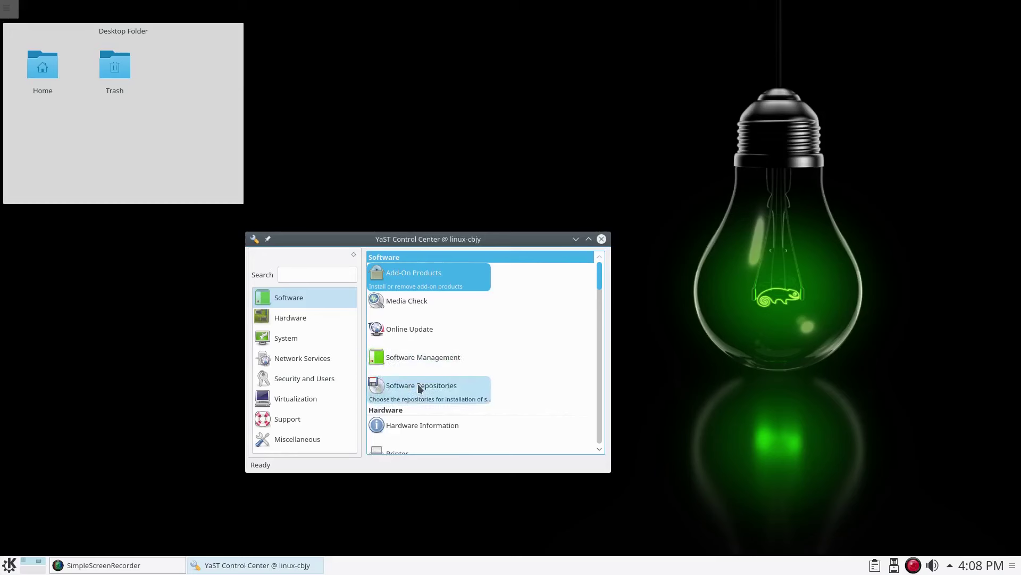
scroll(417, 384, down, 3)
click(428, 262)
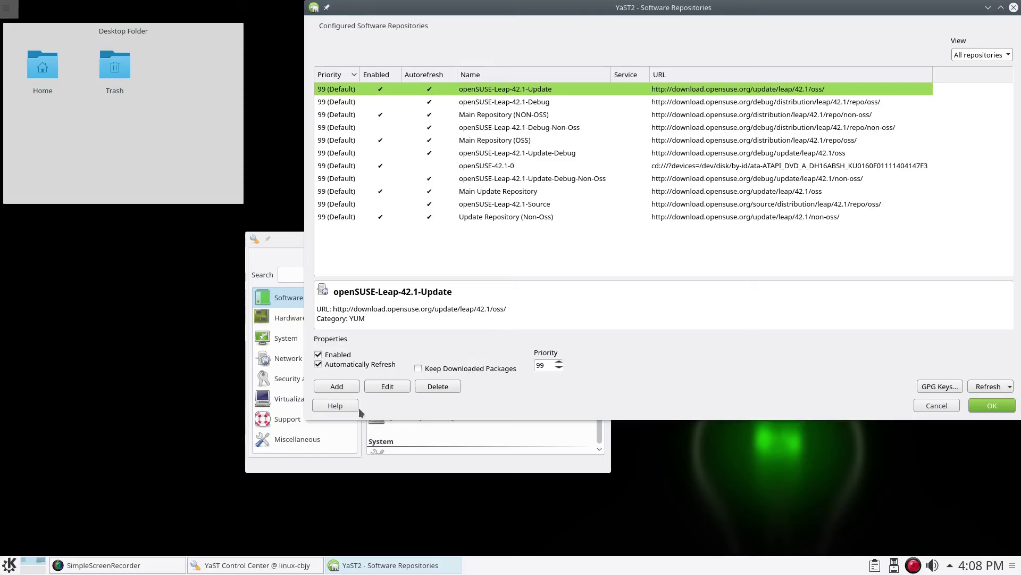
Add the AMD/ATI Graphics Drivers repository from the community repositories, trust its GnuPG key, and save the repository configuration
click(339, 385)
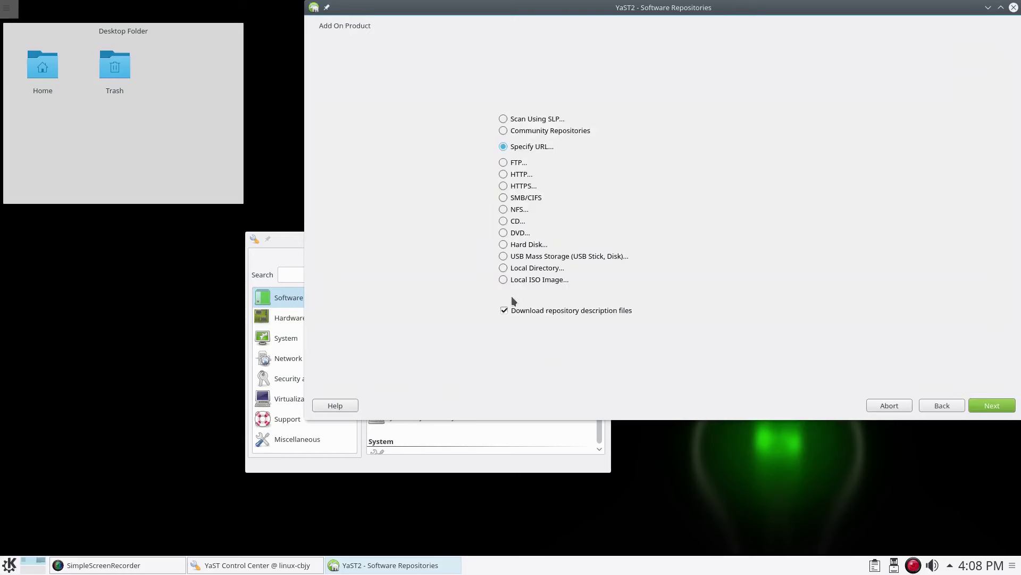
click(508, 132)
click(980, 404)
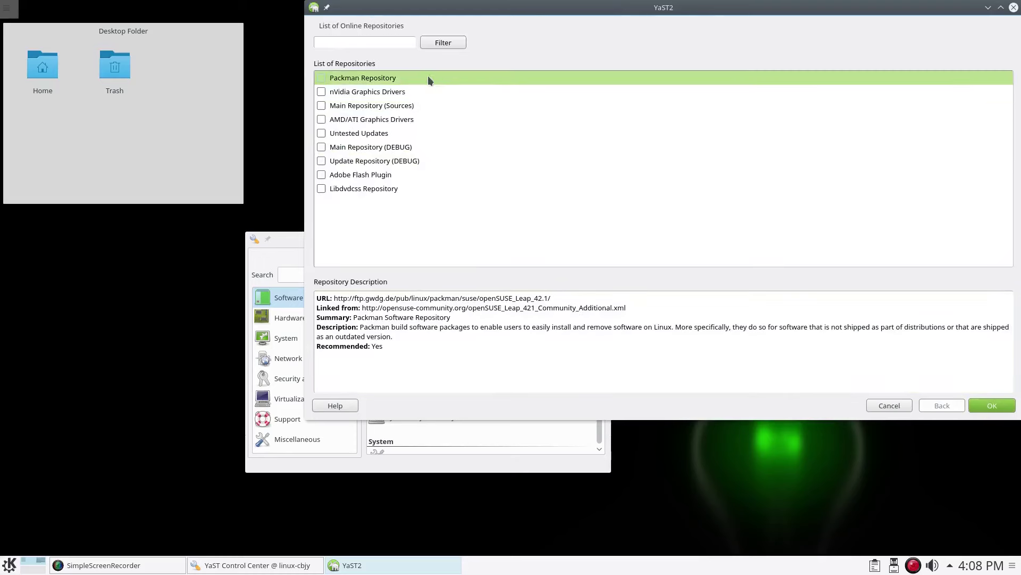
click(323, 118)
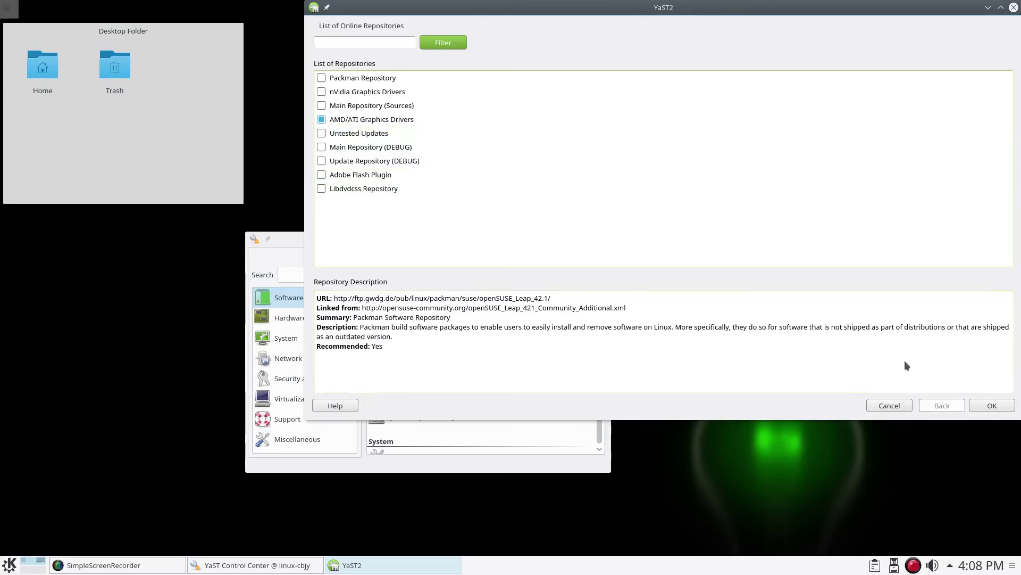
click(990, 406)
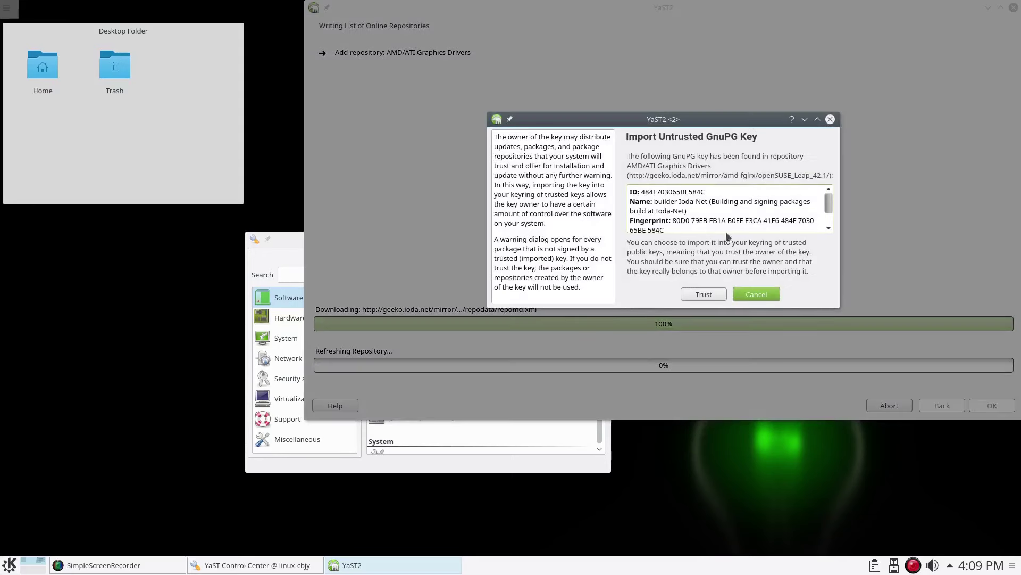
click(710, 295)
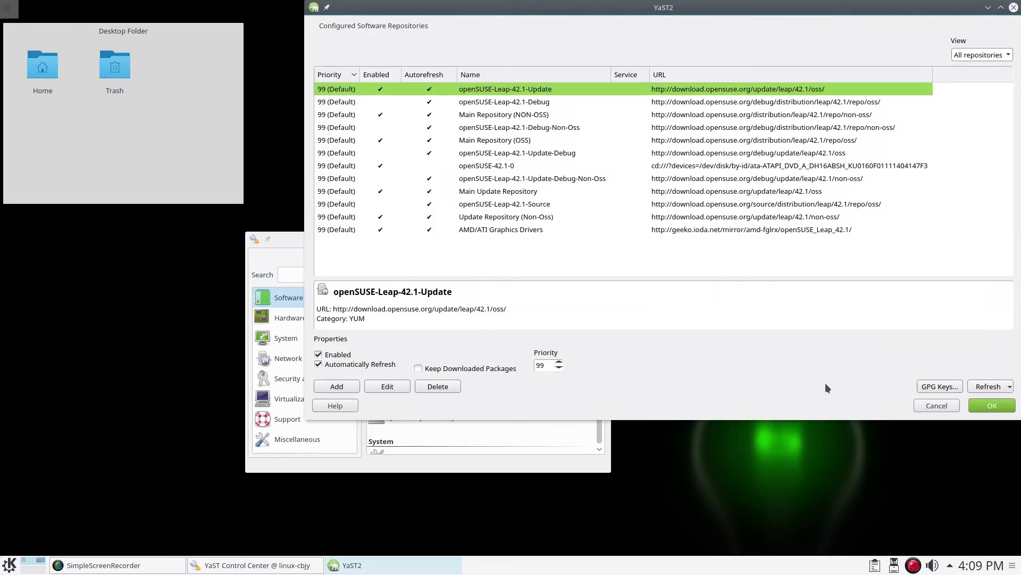
click(988, 408)
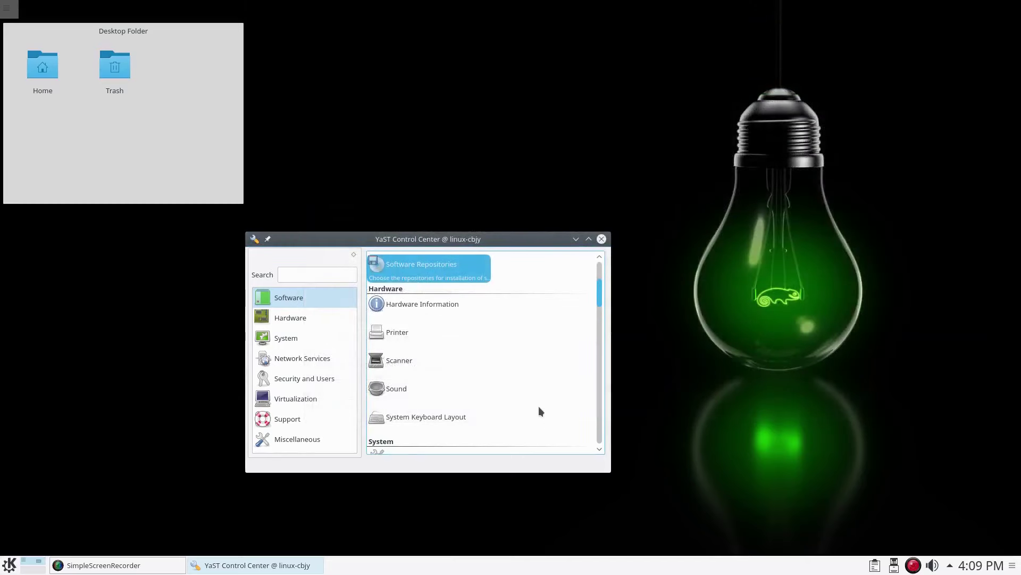
Open Software Management and search the packages for fglrx
scroll(539, 409, up, 2)
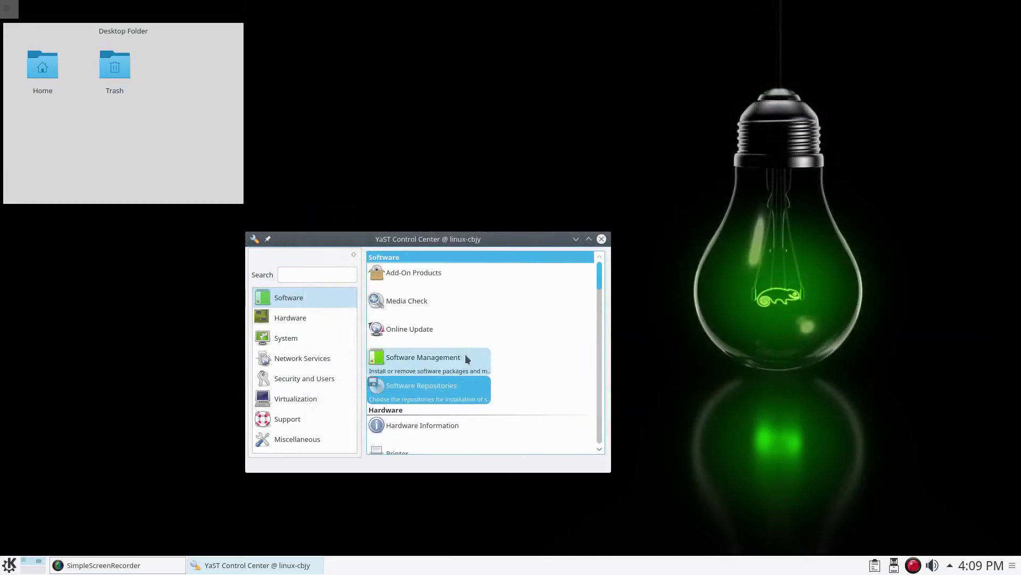
click(411, 358)
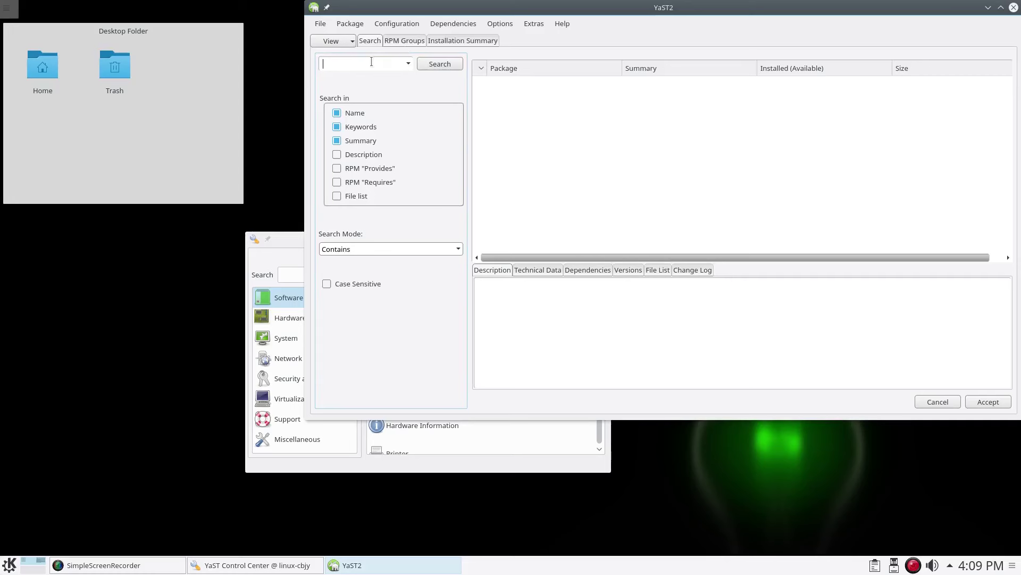
text(fglrx)
key(Return)
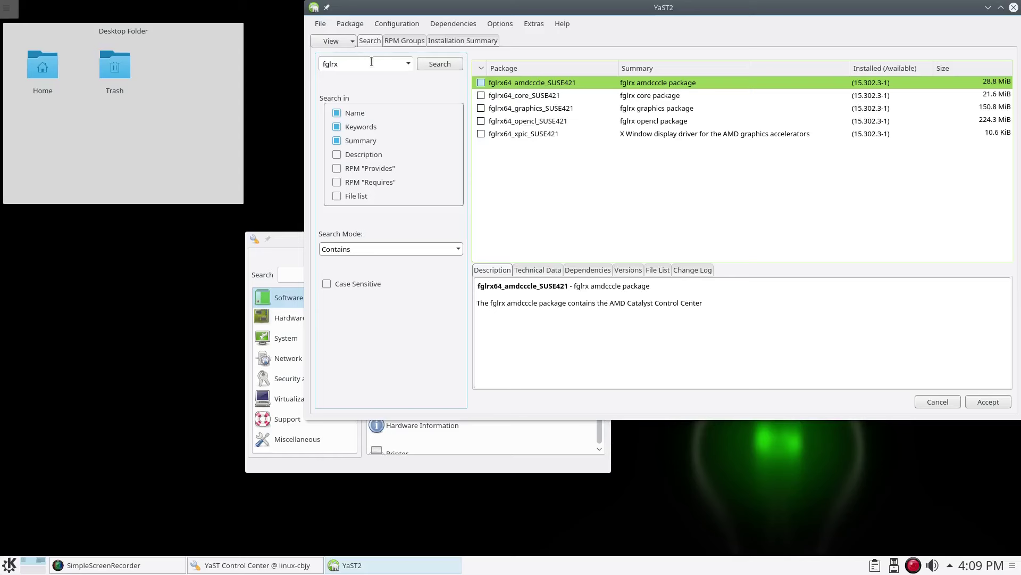
Mark the fglrx64_xpic_SUSE421 package for installation and accept it together with the automatic dependency changes
right_click(482, 135)
click(494, 141)
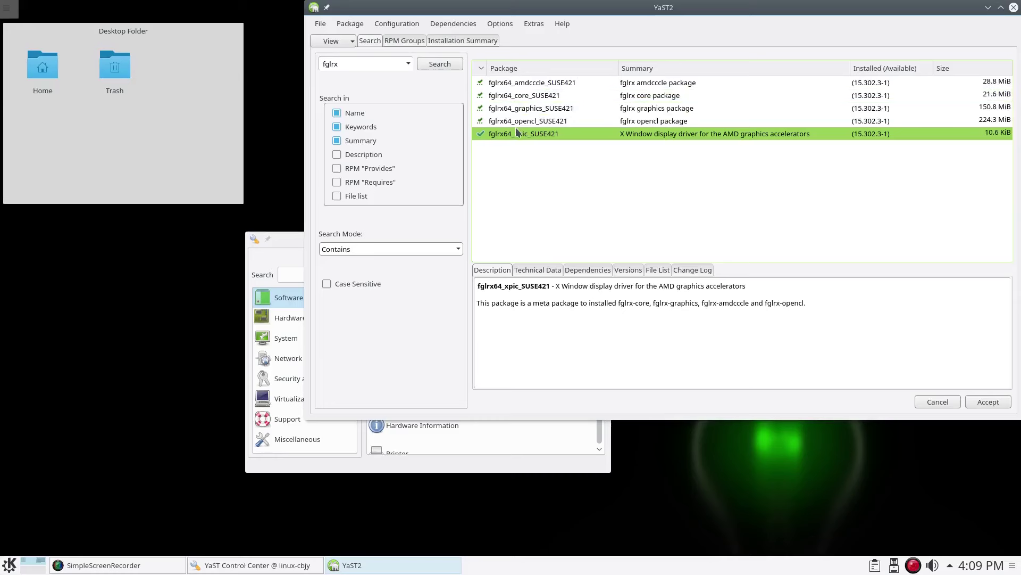
click(984, 403)
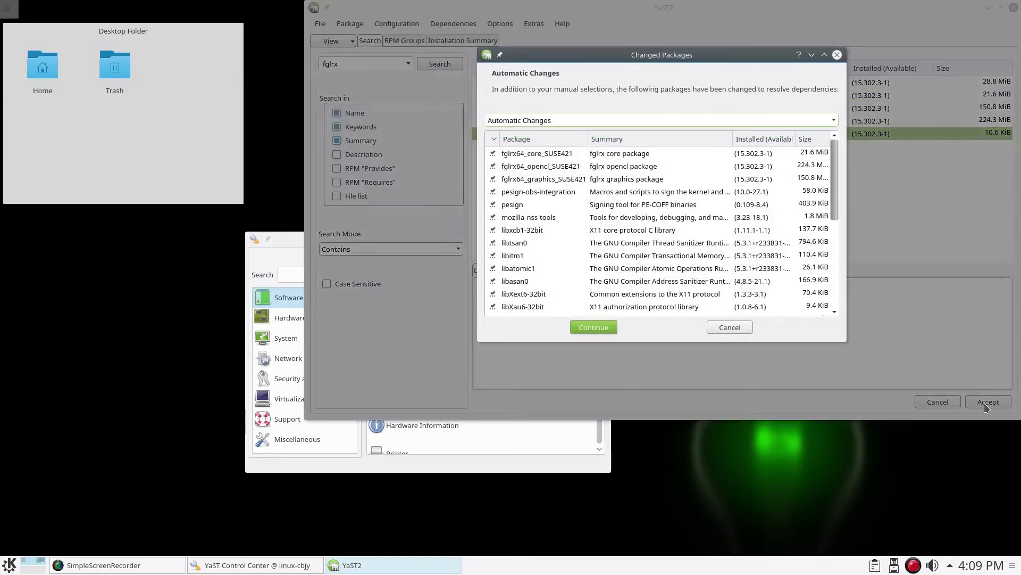
click(594, 328)
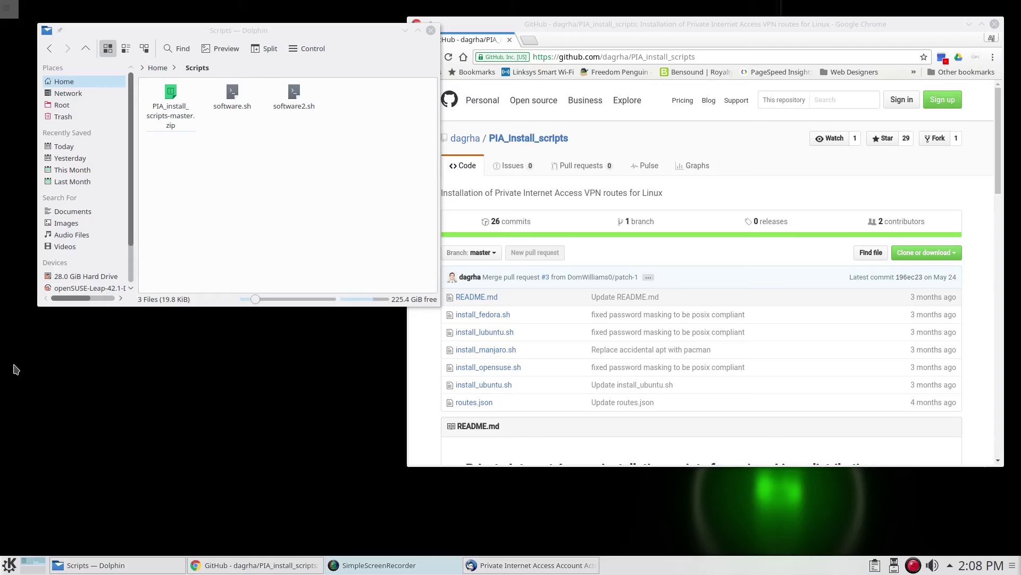
Minimize the browser showing the PIA_install_scripts GitHub page and move the Scripts folder window to the middle of the desktop
click(426, 408)
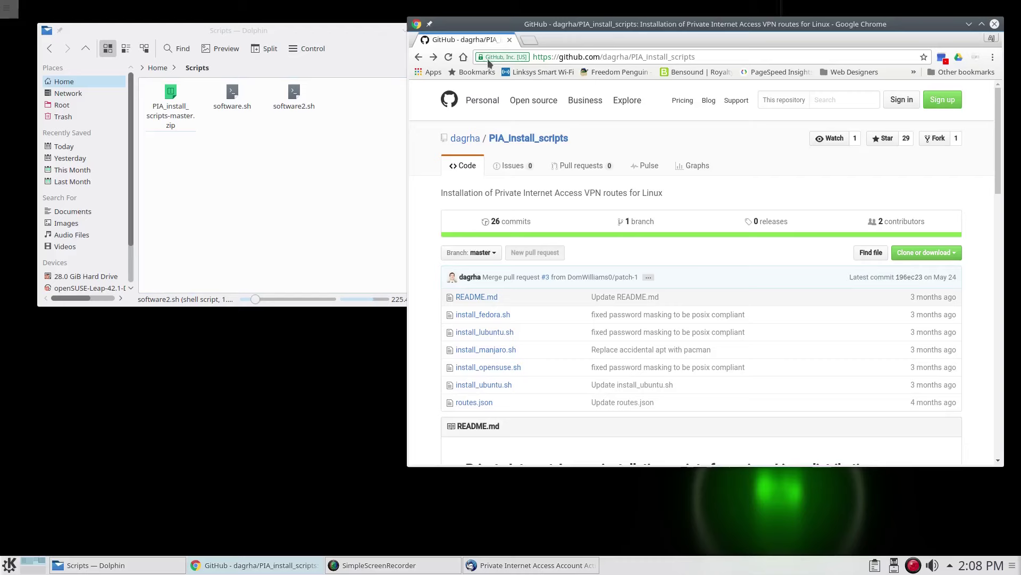
click(969, 24)
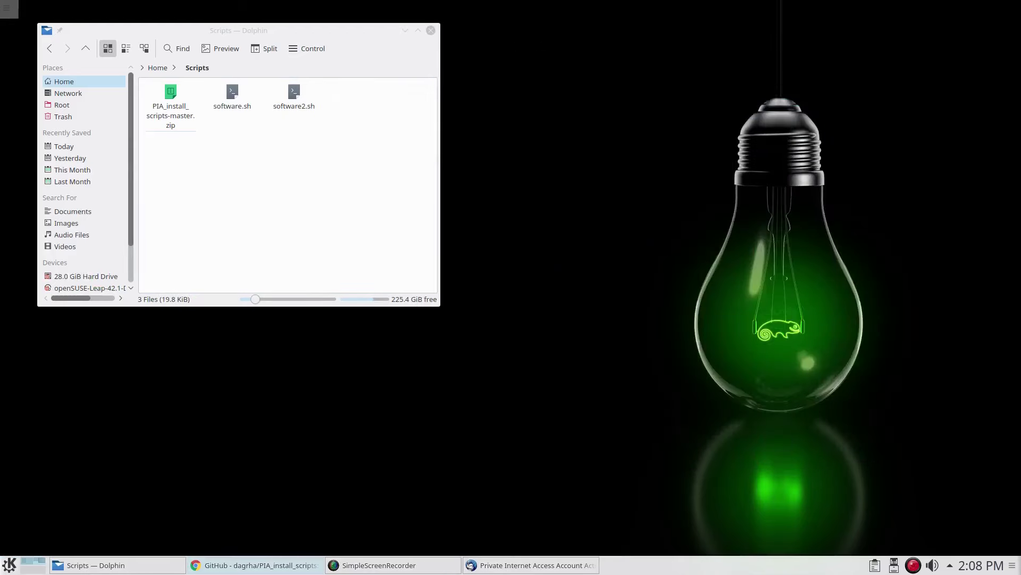
drag(337, 34, 610, 113)
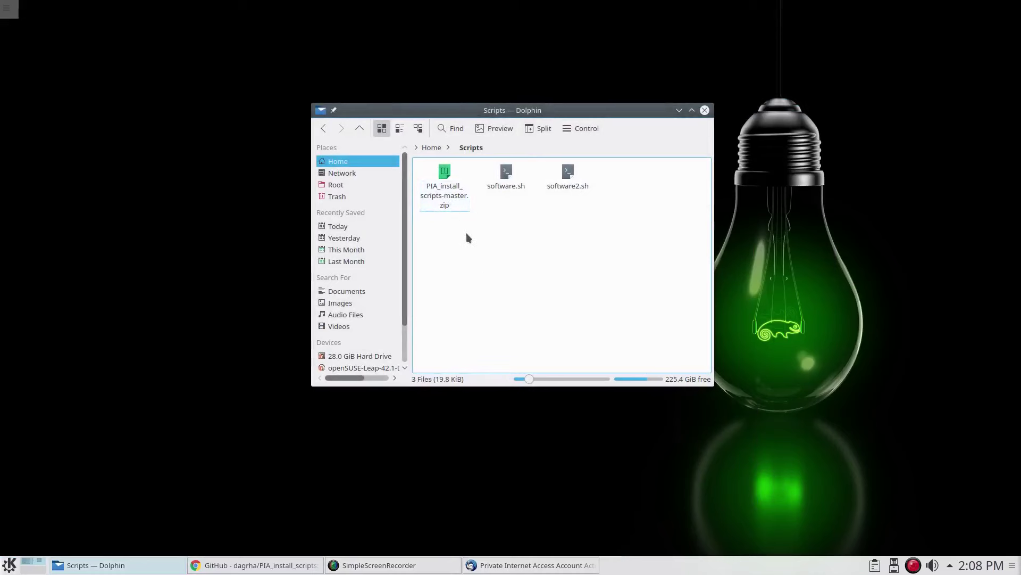
Extract PIA_install_scripts-master.zip into the Scripts folder, look inside the extracted folder, and return to Scripts
right_click(454, 198)
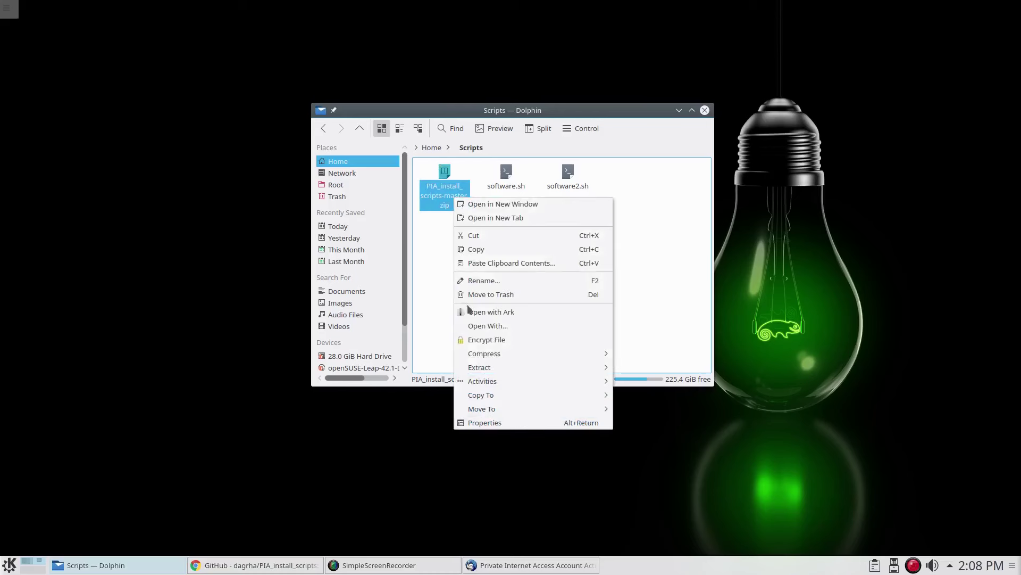
mouse_move(560, 370)
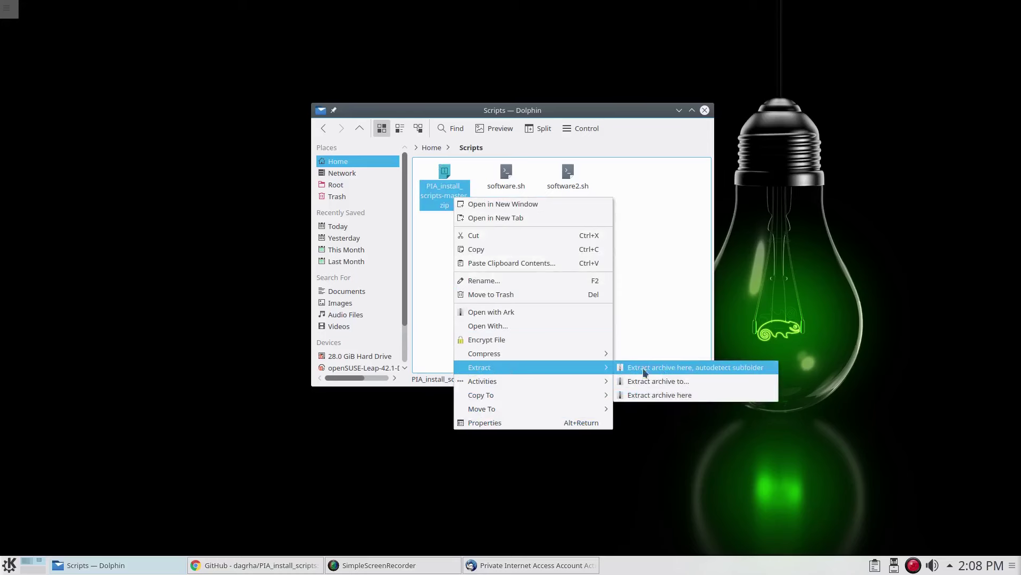
click(675, 395)
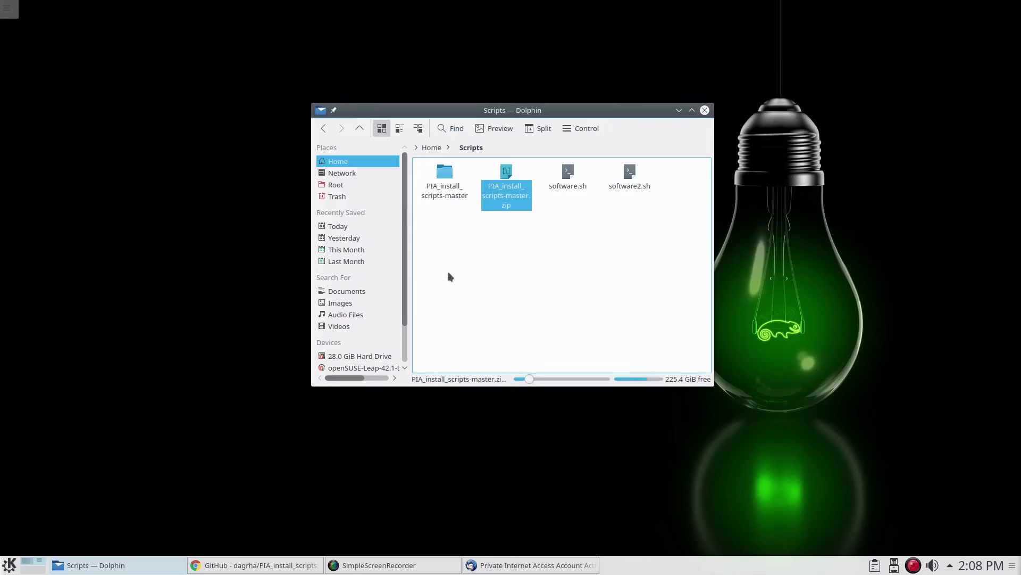
double_click(444, 181)
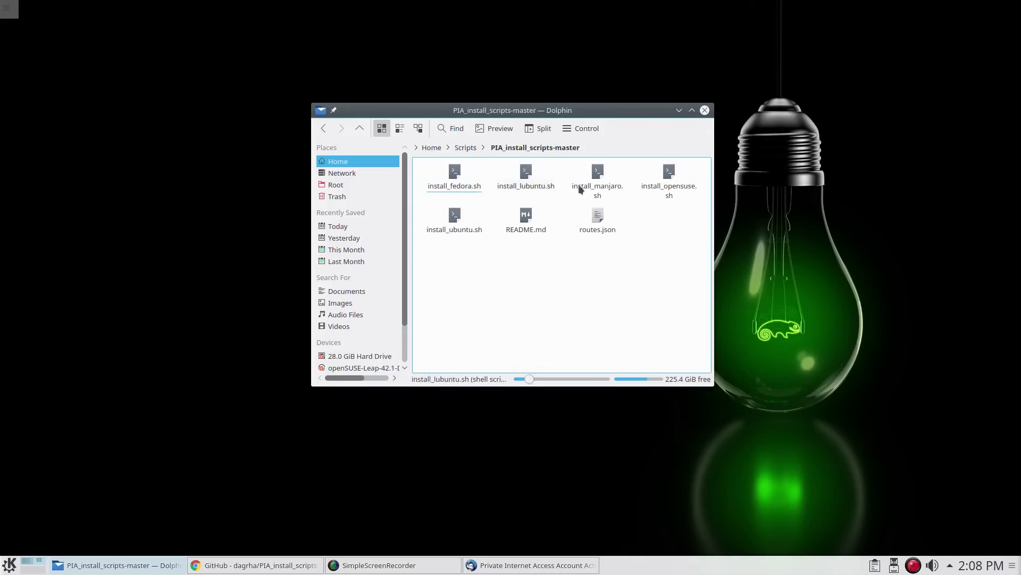
click(466, 148)
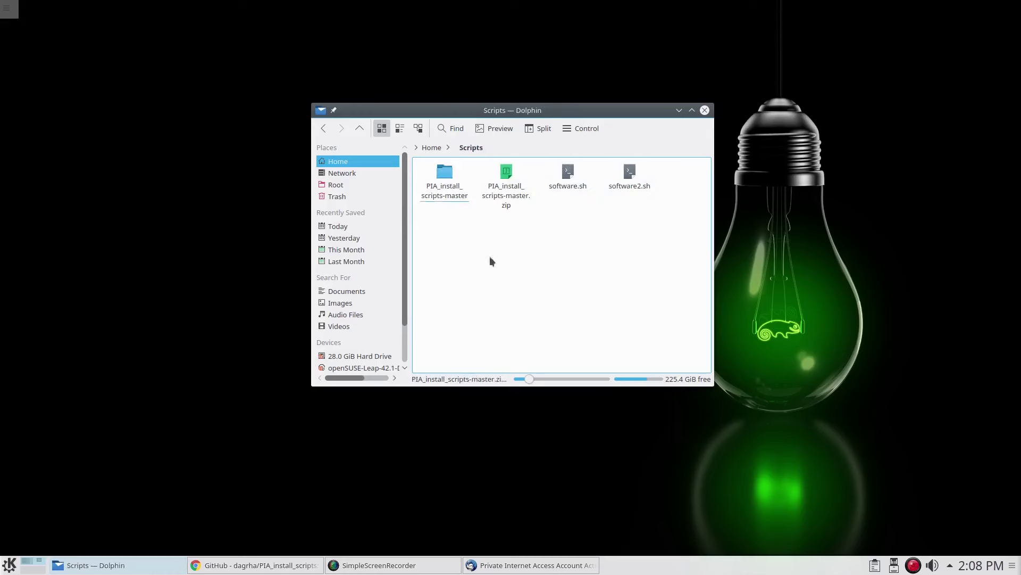
Open a terminal in the PIA_install_scripts-master folder and arrange the terminal and file manager windows side by side
right_click(442, 186)
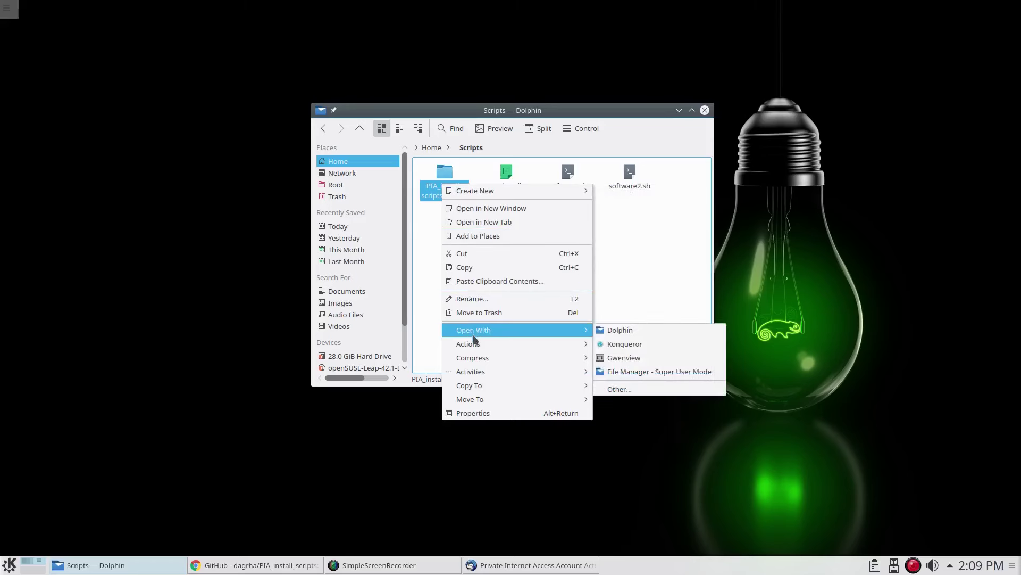
mouse_move(476, 346)
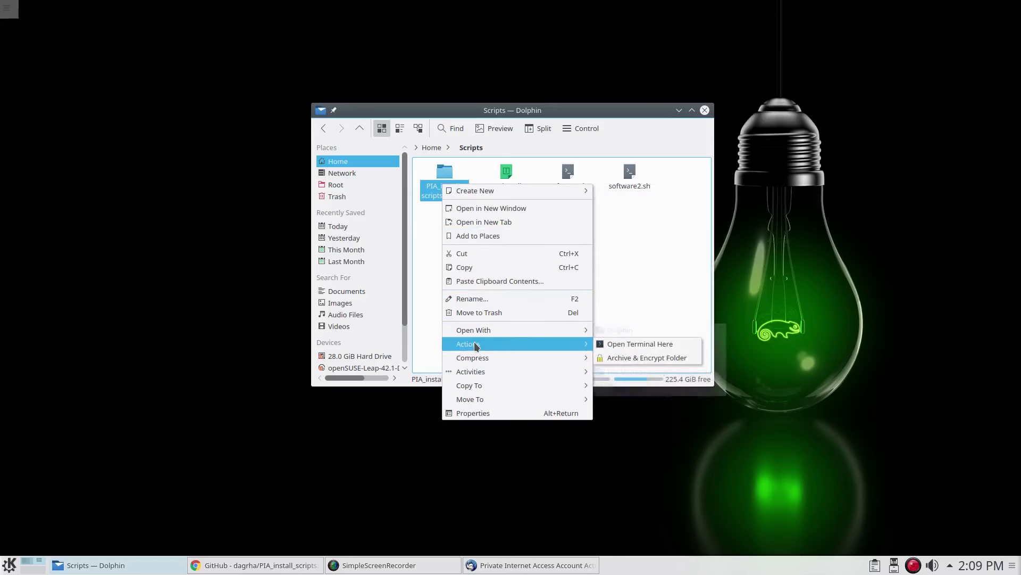
click(625, 346)
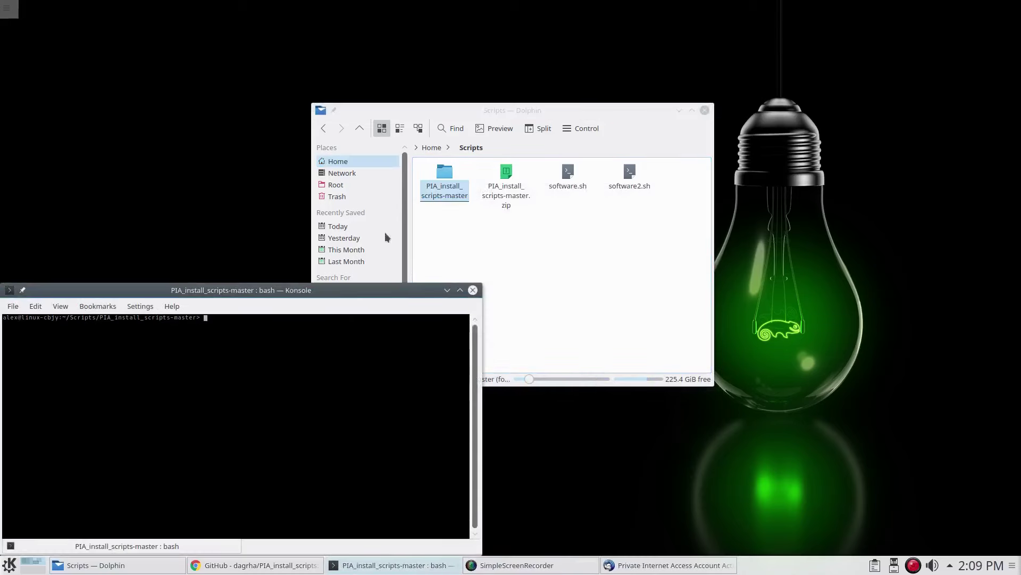
drag(584, 112, 852, 36)
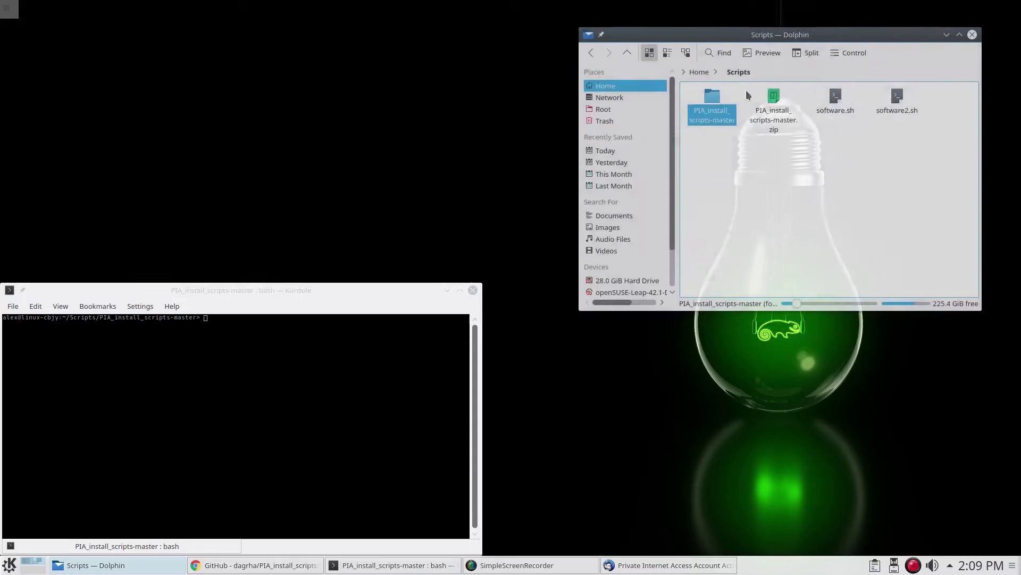
drag(388, 289, 403, 77)
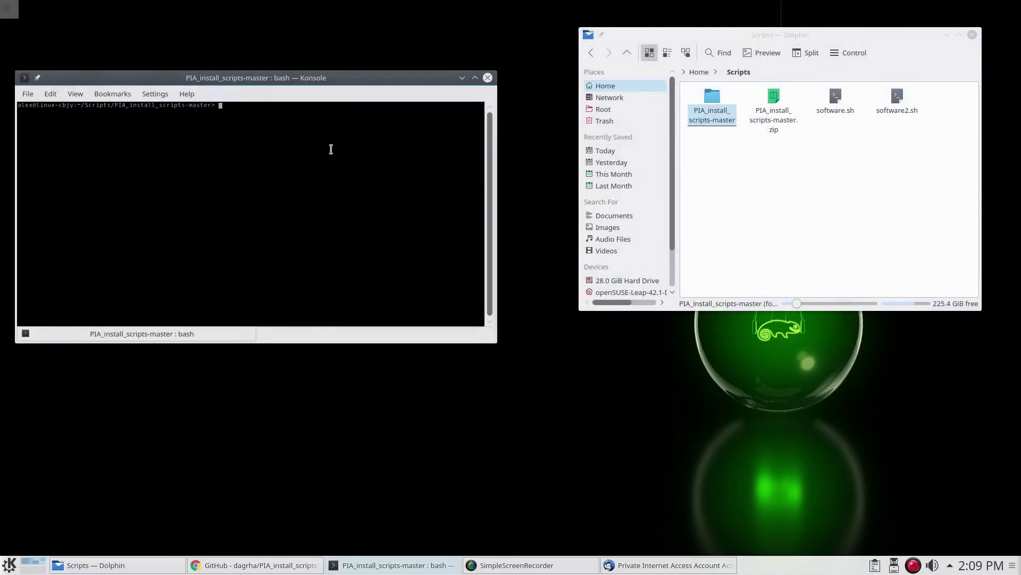
Open the PIA_install_scripts-master folder in the file manager and set install_opensuse.sh to be executable in its permissions
double_click(712, 101)
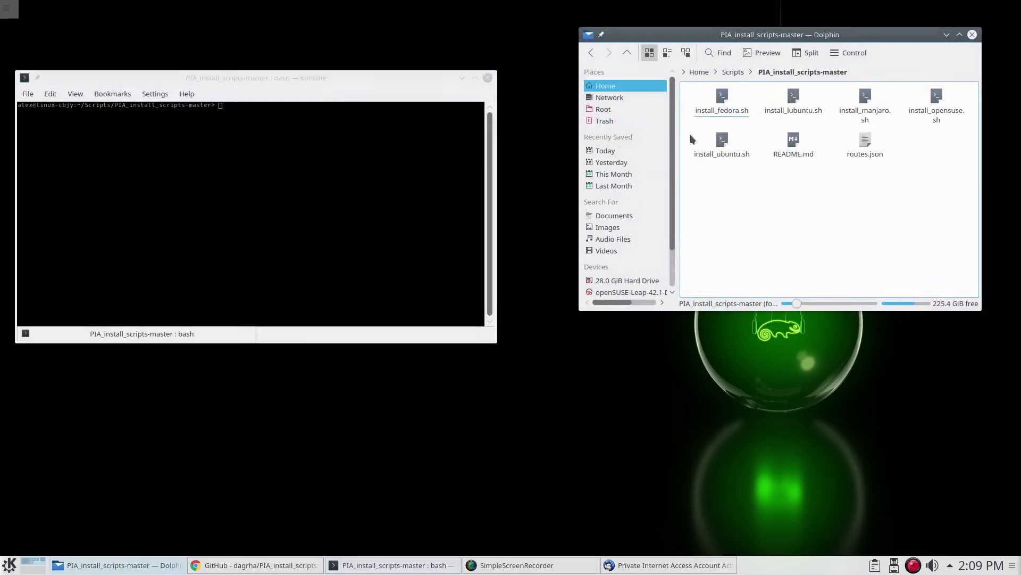
click(259, 111)
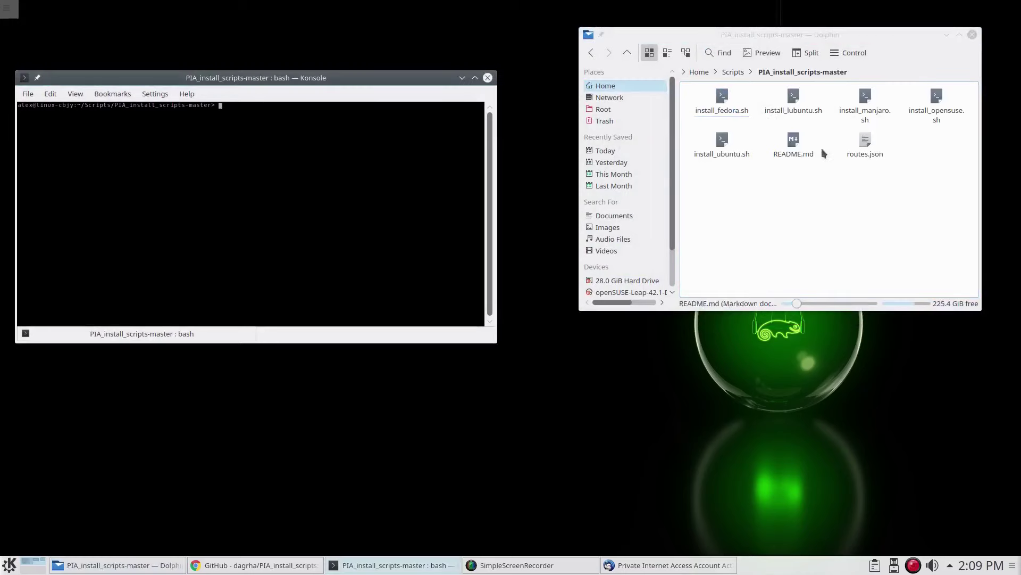
right_click(936, 115)
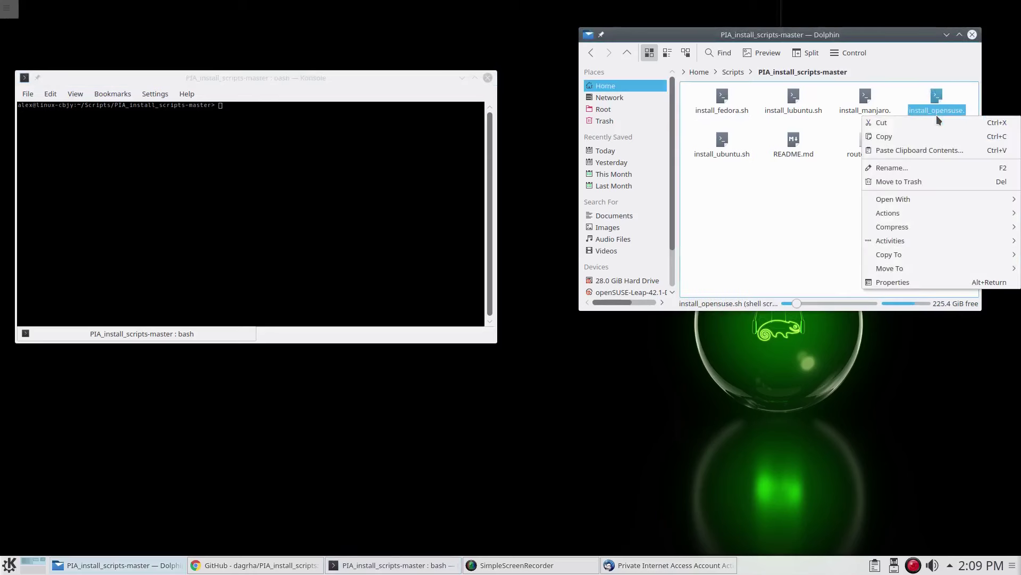
click(897, 283)
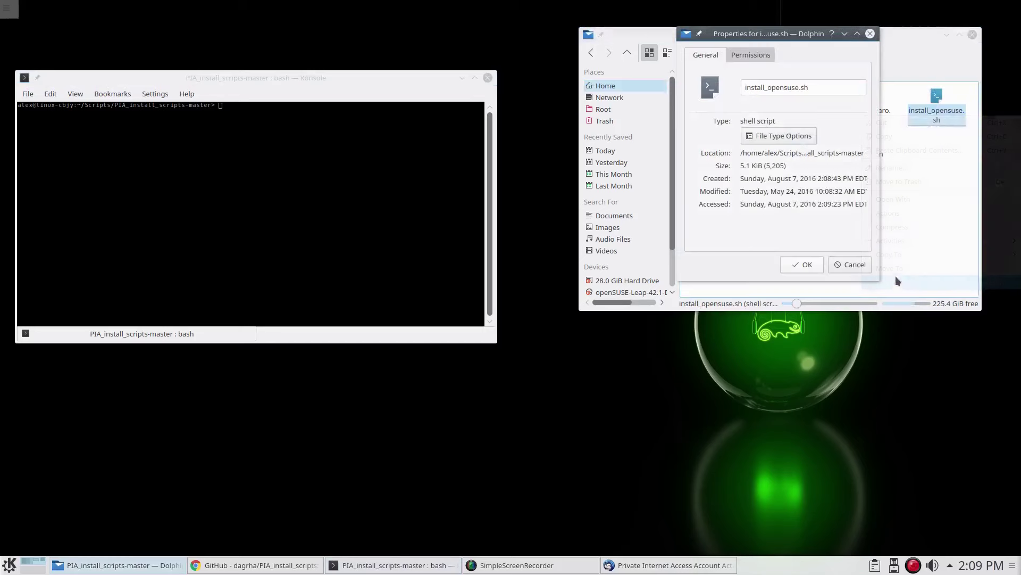
click(751, 56)
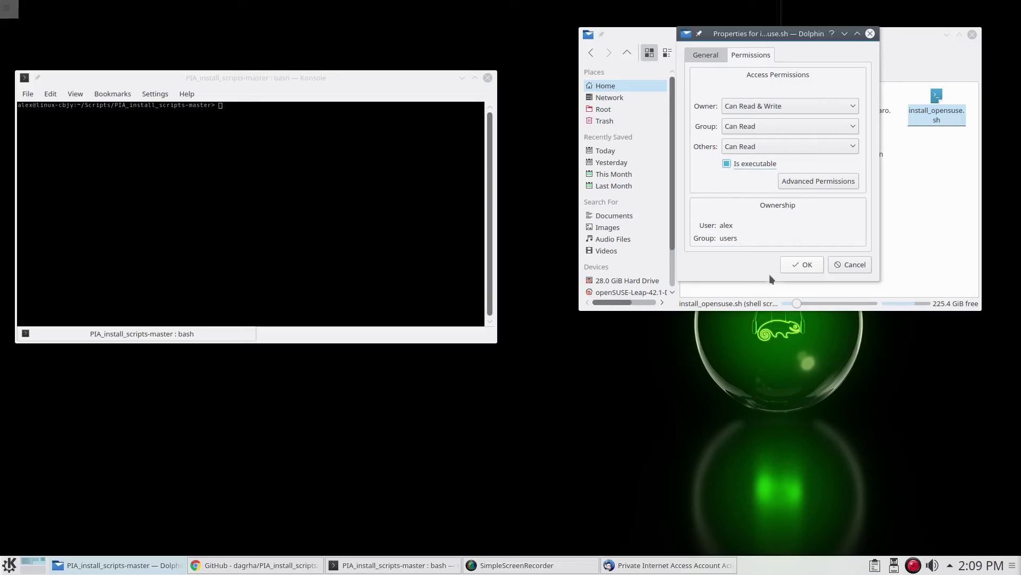
click(800, 264)
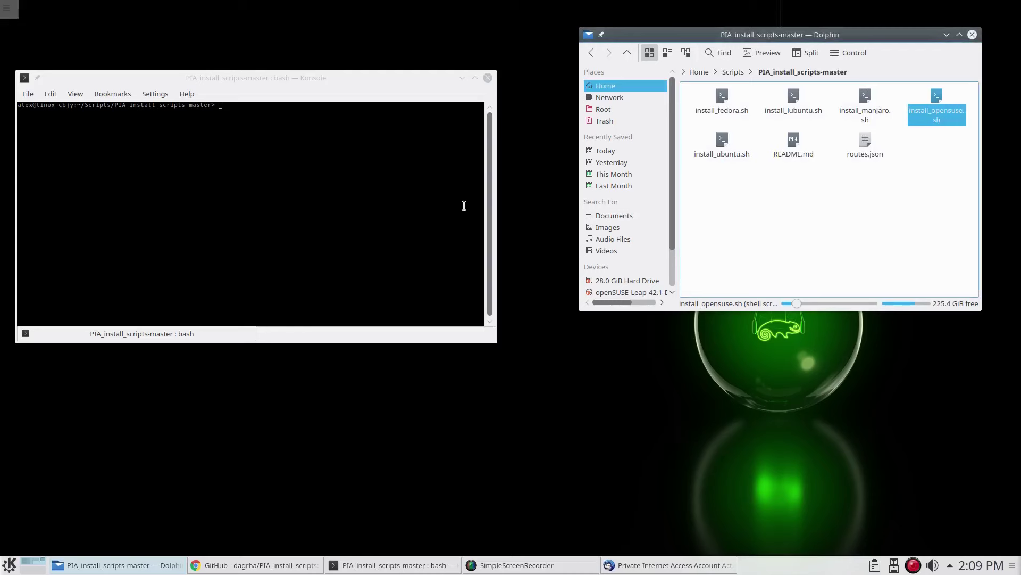
Run ./install_opensuse.sh with sudo in the PIA_install_scripts-master terminal, authenticating with the root password
click(318, 115)
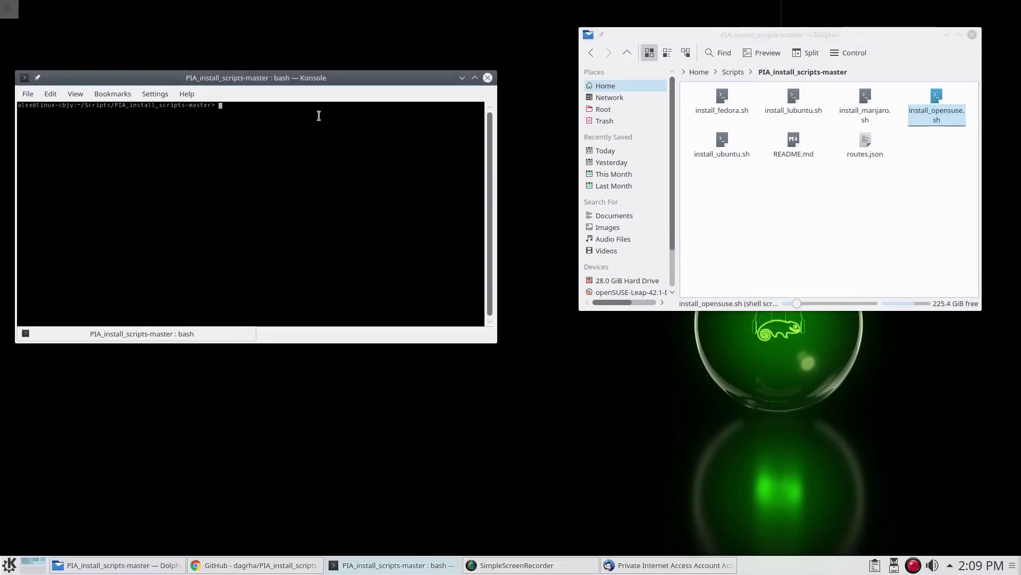
text(sudo ./ install_opensuse.sh)
key(Return)
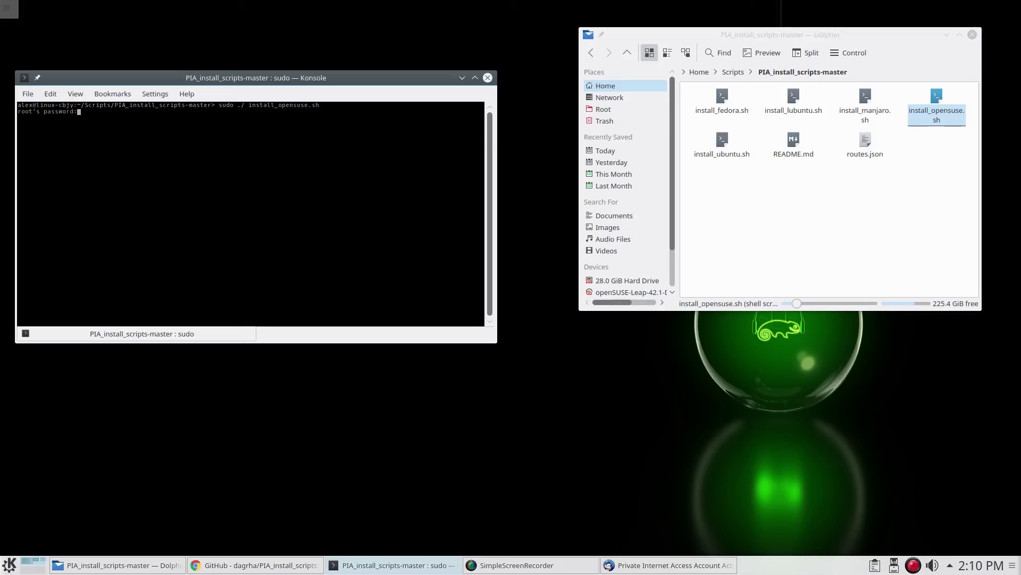
key(Return)
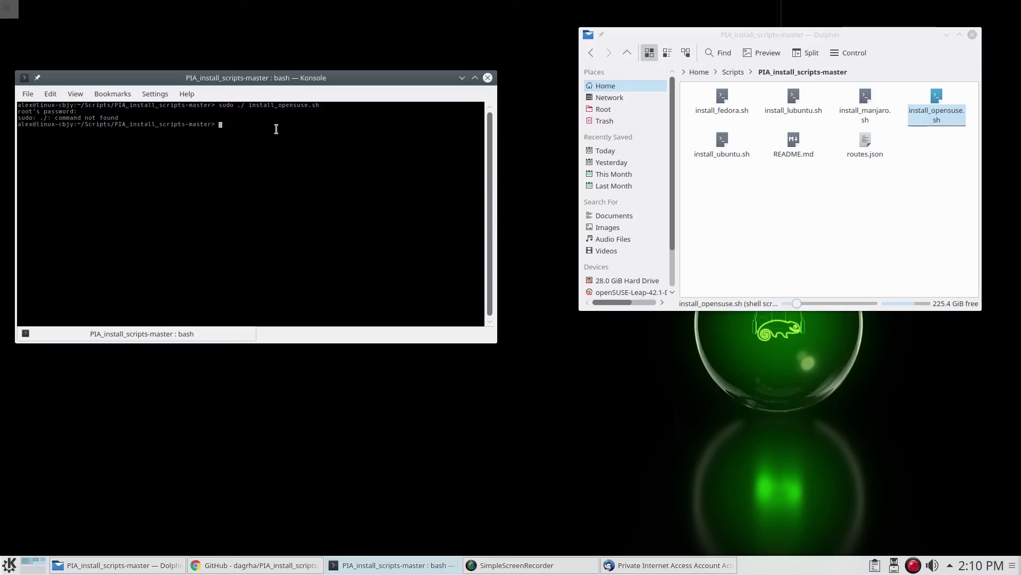
text(sudo ./install_opensuse.sh)
key(Return)
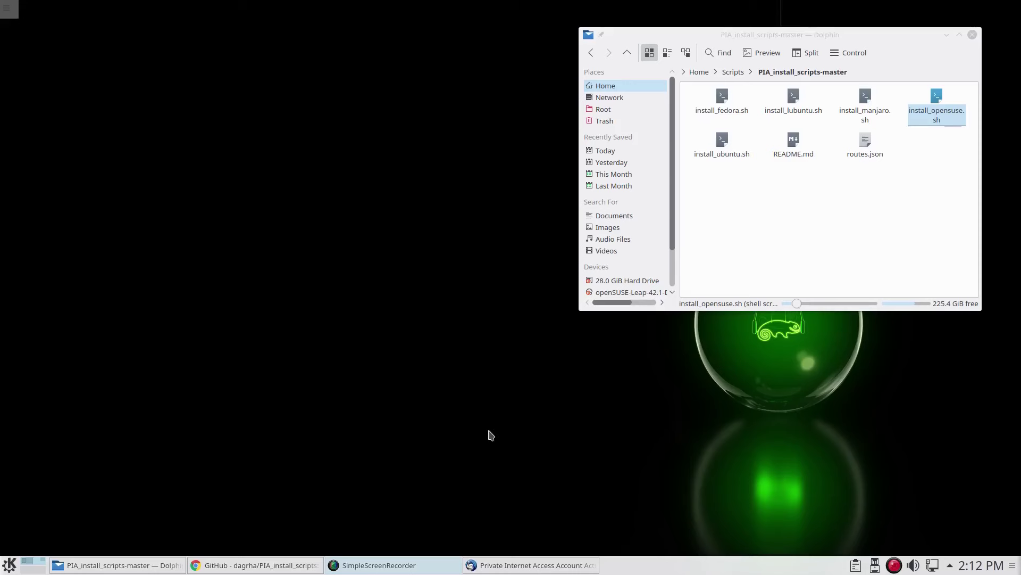
Look through the available PIA VPN connections in the network list, from AU Melbourne to the US servers, and close the list
click(933, 565)
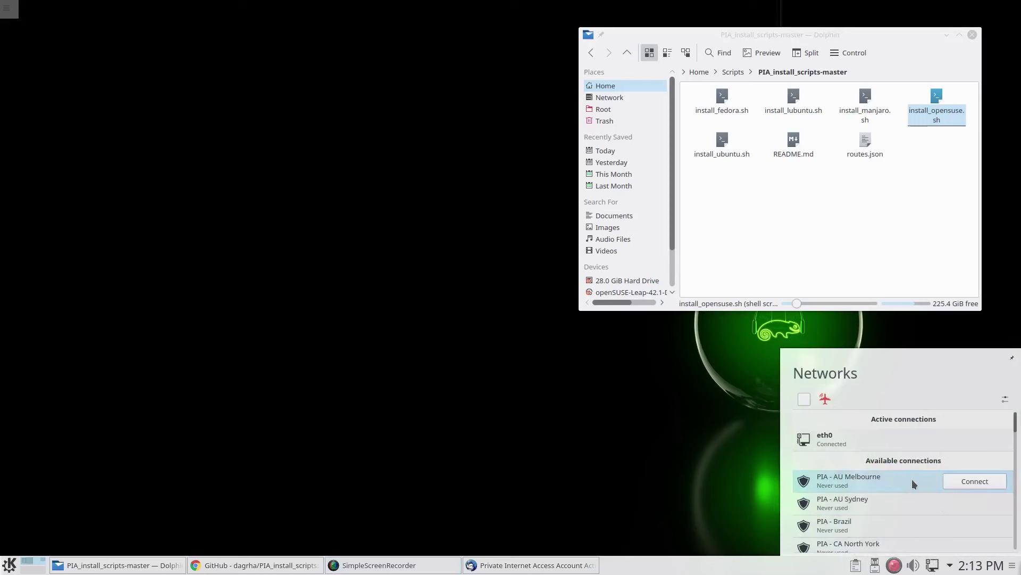
scroll(910, 479, down, 6)
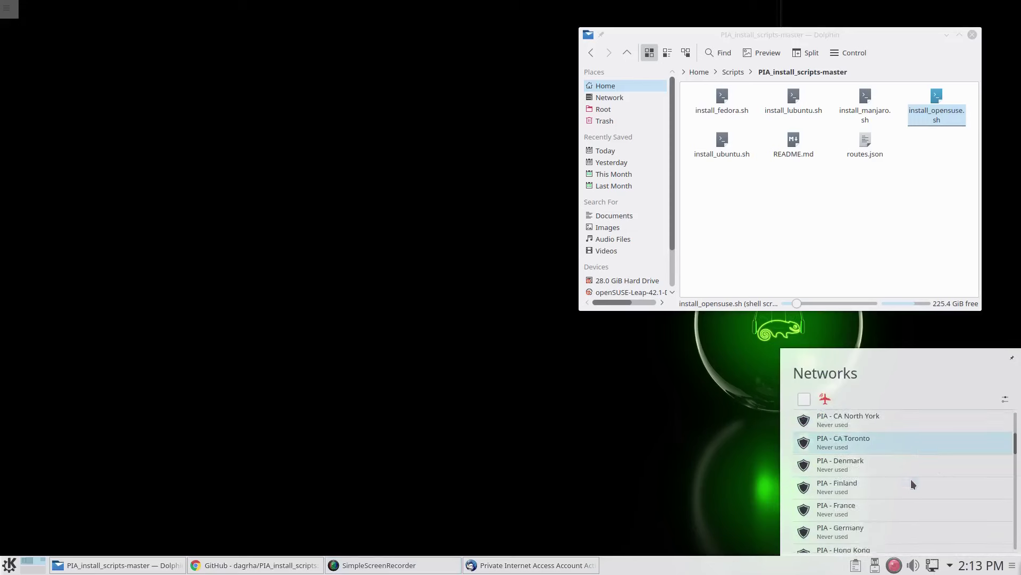
scroll(911, 478, down, 15)
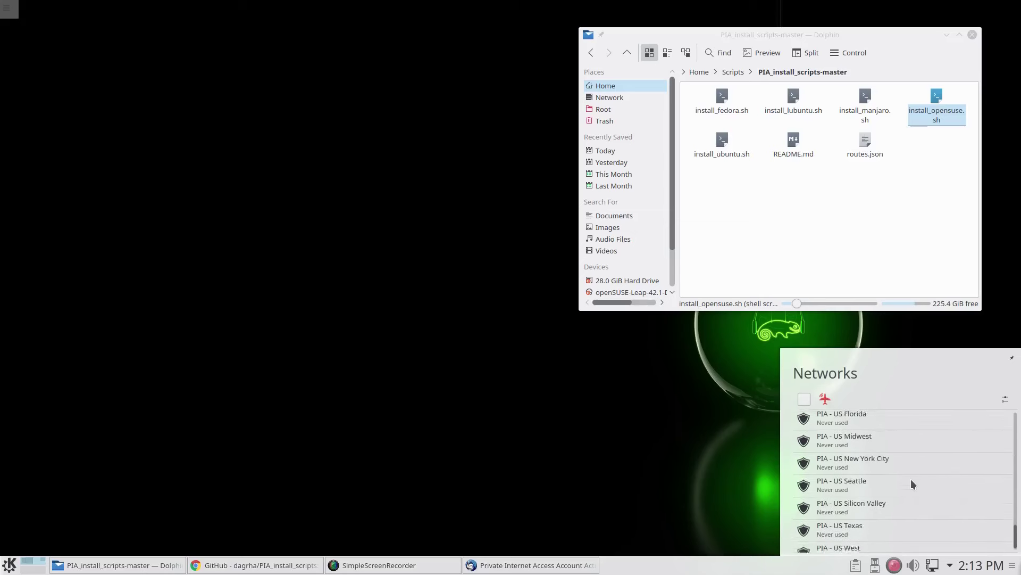
scroll(910, 526, up, 3)
scroll(910, 511, up, 15)
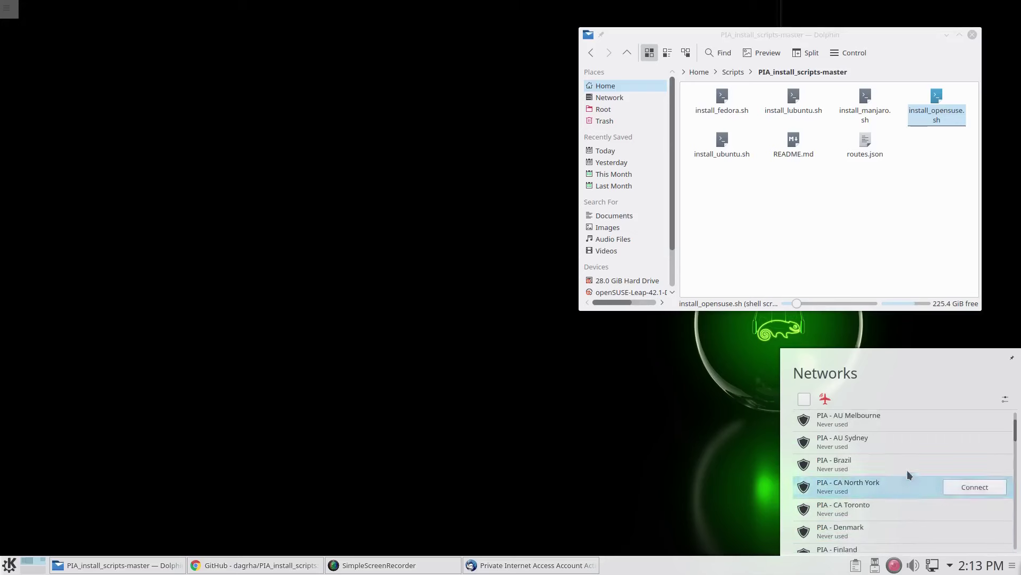
scroll(914, 487, up, 2)
scroll(914, 486, down, 4)
scroll(916, 479, up, 2)
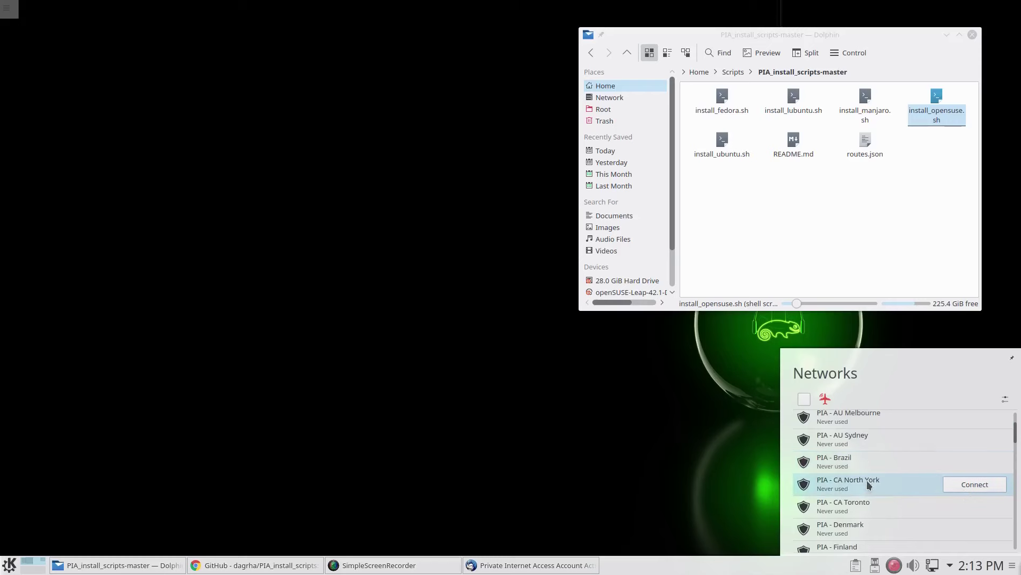
click(663, 460)
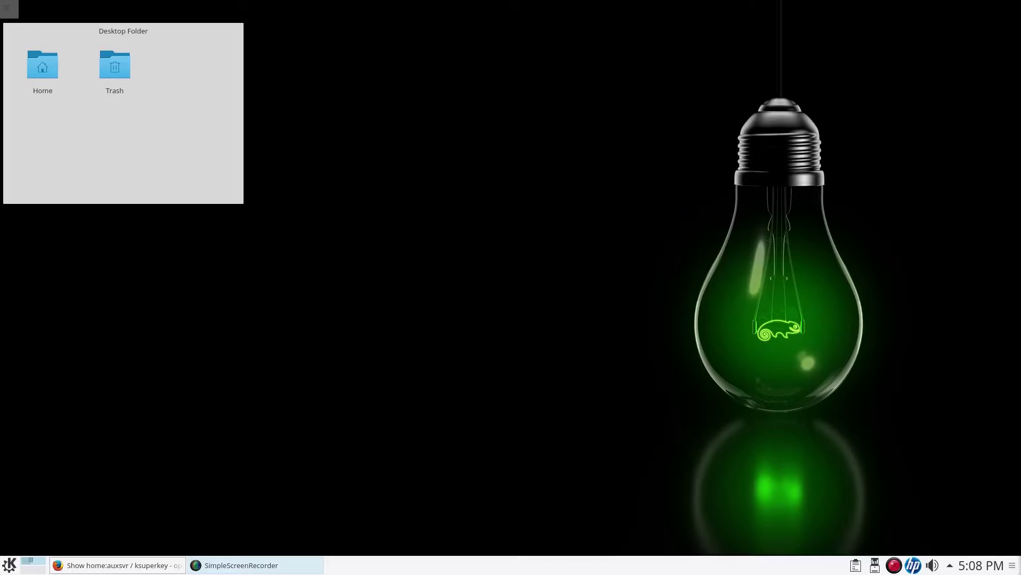
From the ksuperkey page in Firefox, download the openSUSE Leap 42.1 one-click package and open ksuperkey.ymp with YaST 1-Click Install
click(117, 565)
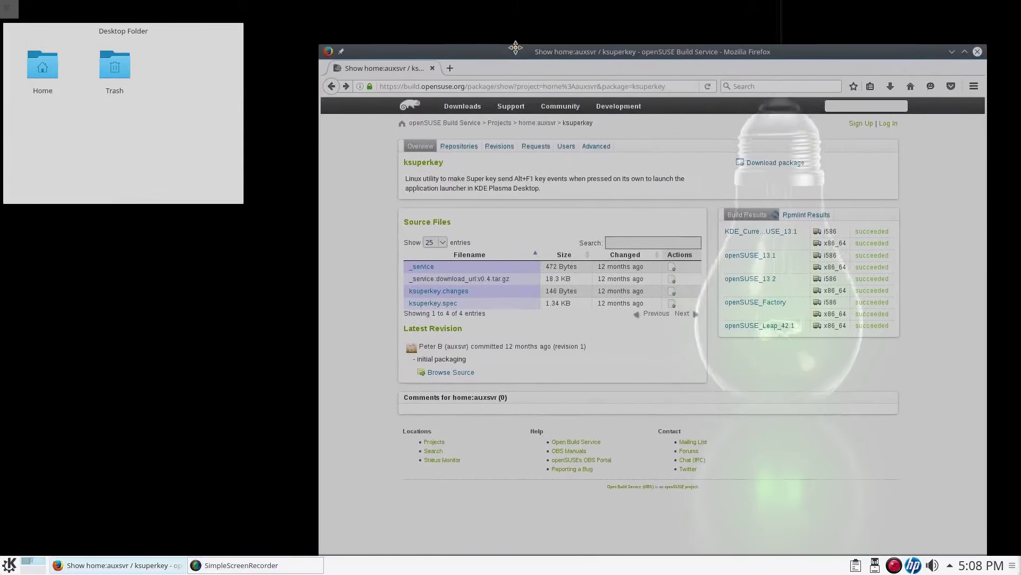
drag(515, 47, 513, 3)
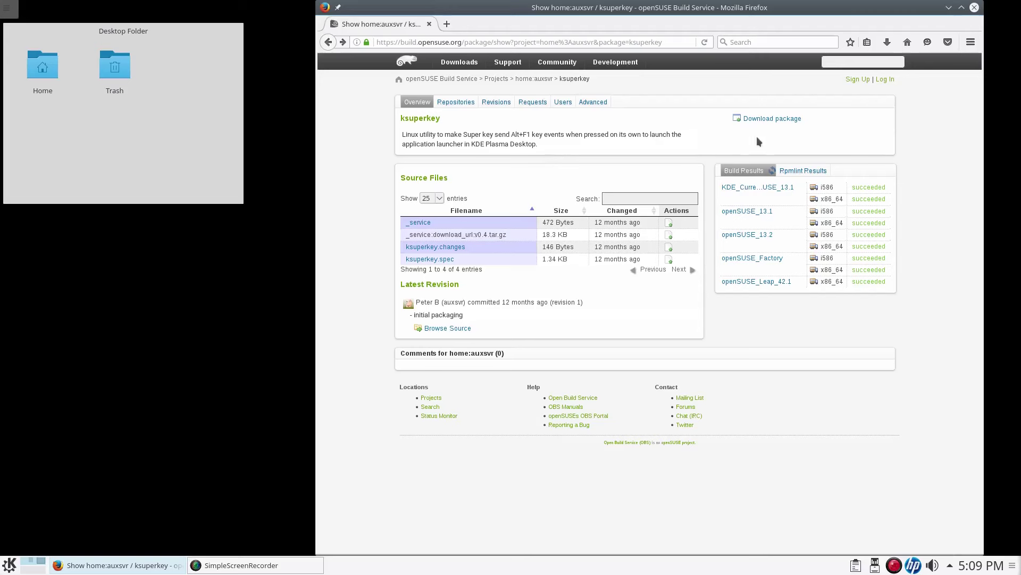
click(765, 121)
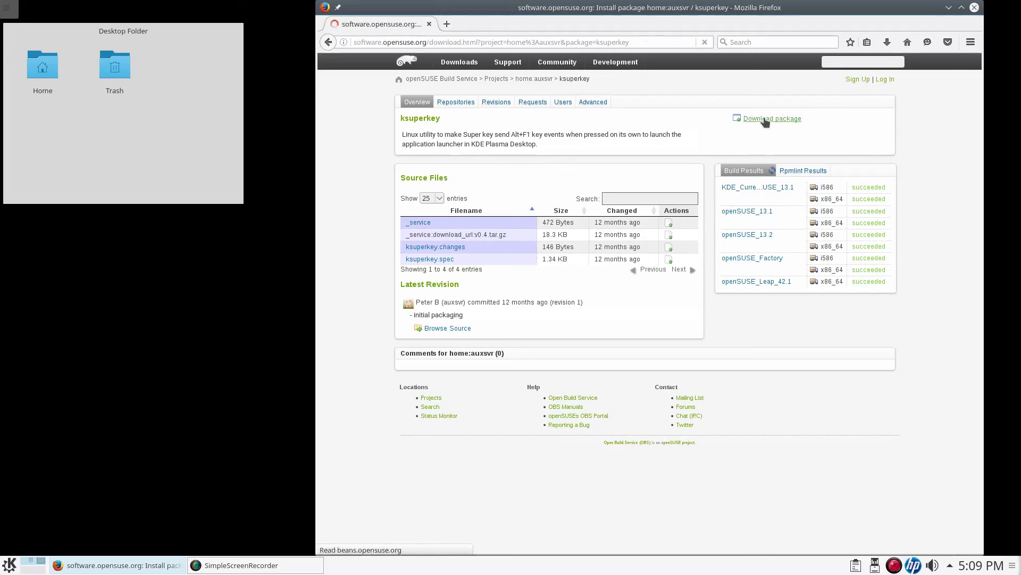
click(423, 137)
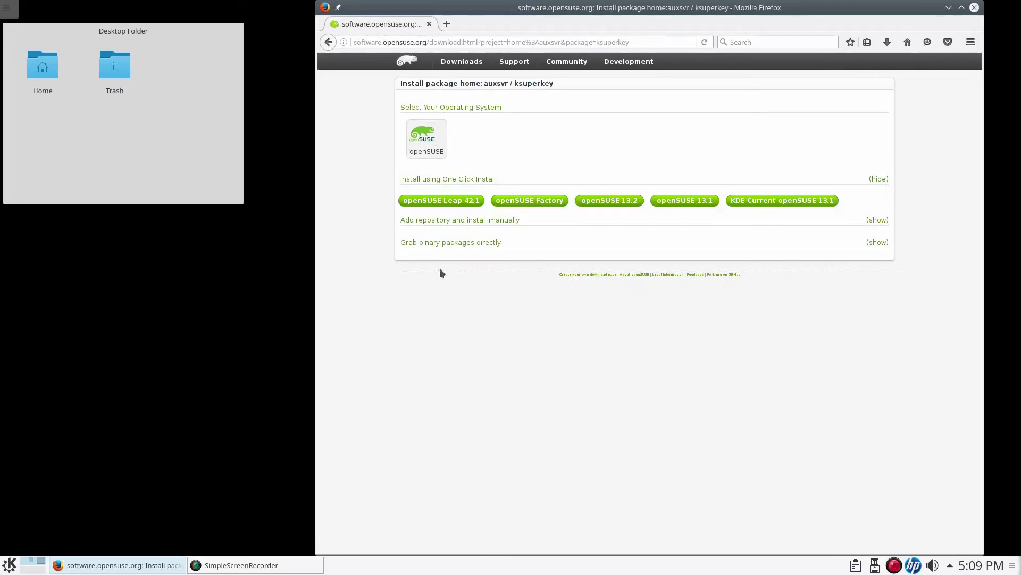
click(462, 205)
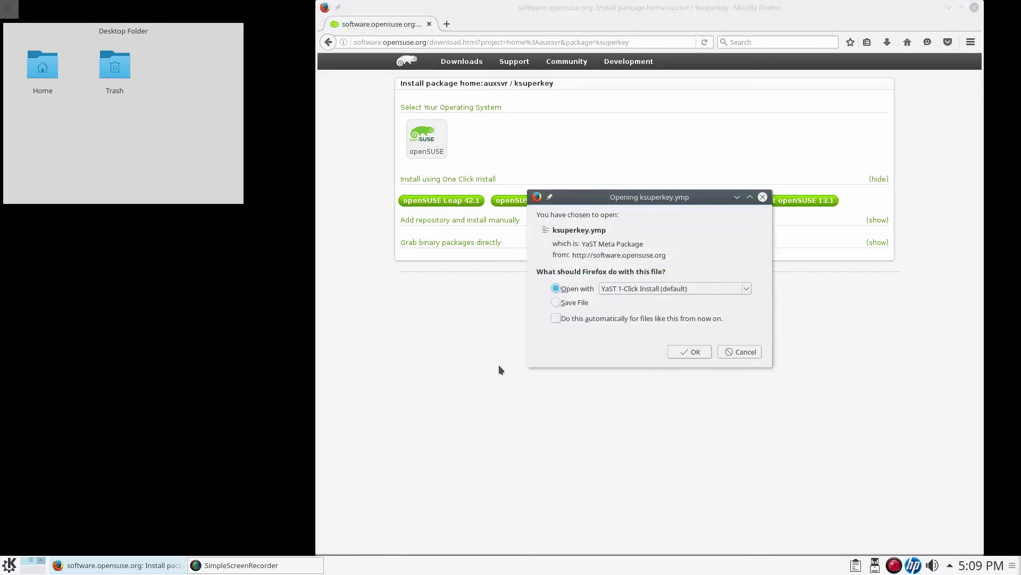
click(706, 350)
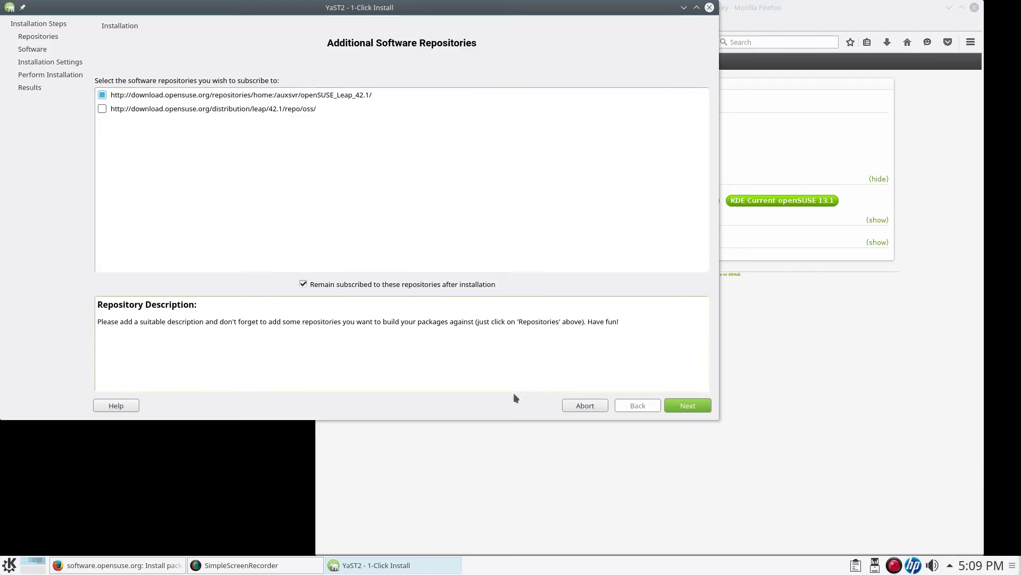
Accept the home:auxsvr Leap 42.1 repository and the ksuperkey package for installation, and confirm the proposed system changes
click(688, 405)
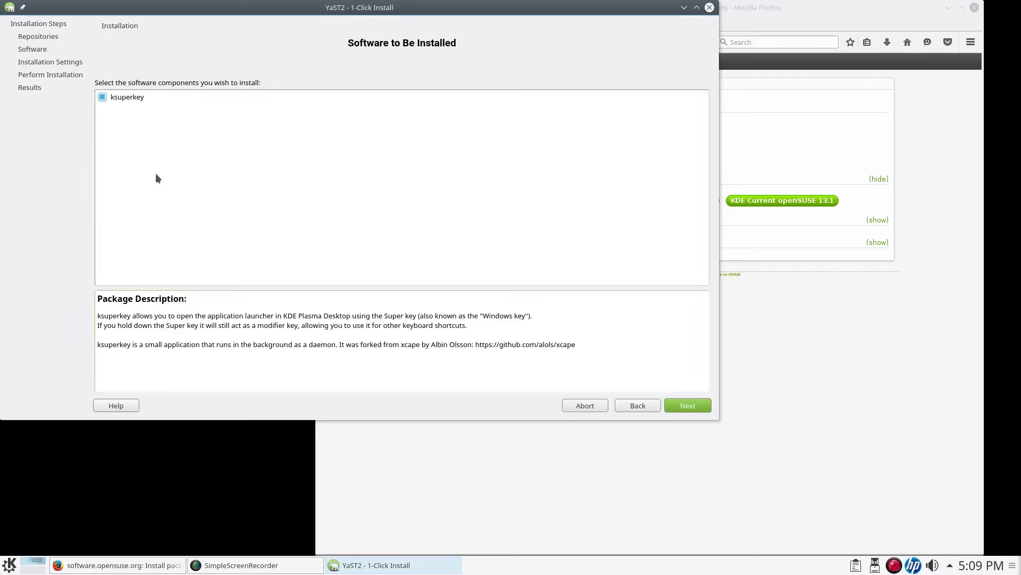
click(98, 97)
click(98, 96)
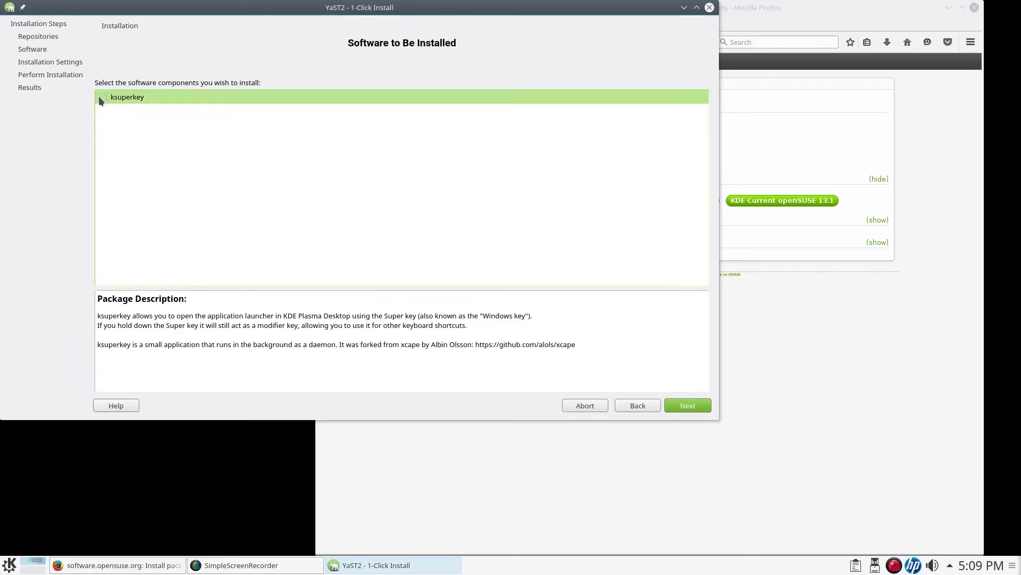
click(682, 404)
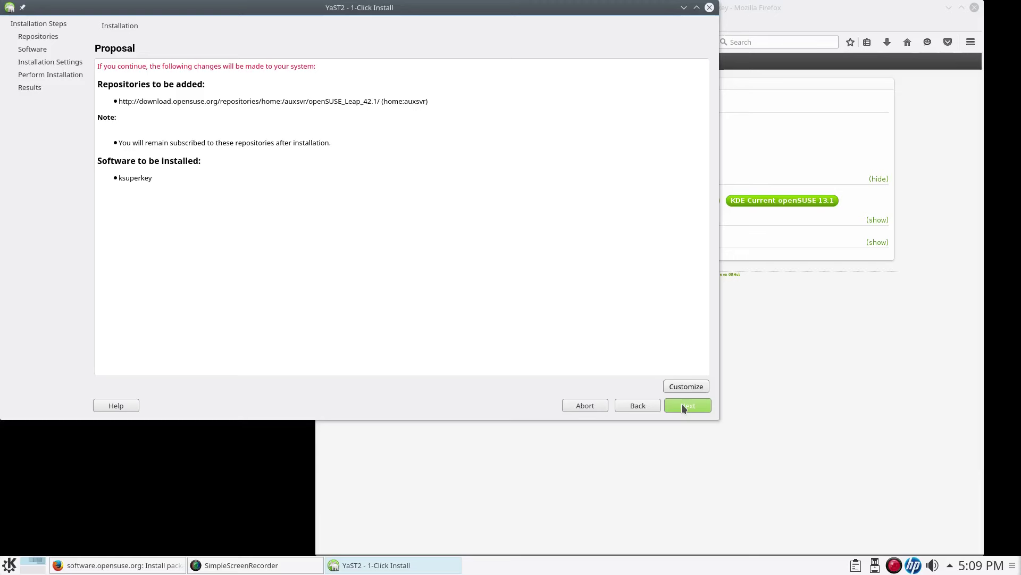
click(684, 405)
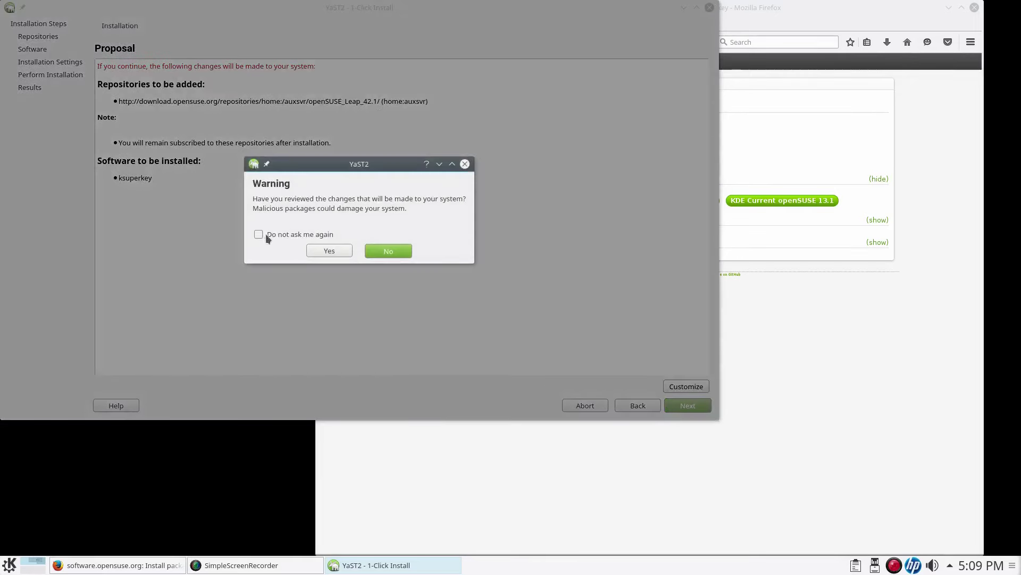
click(331, 252)
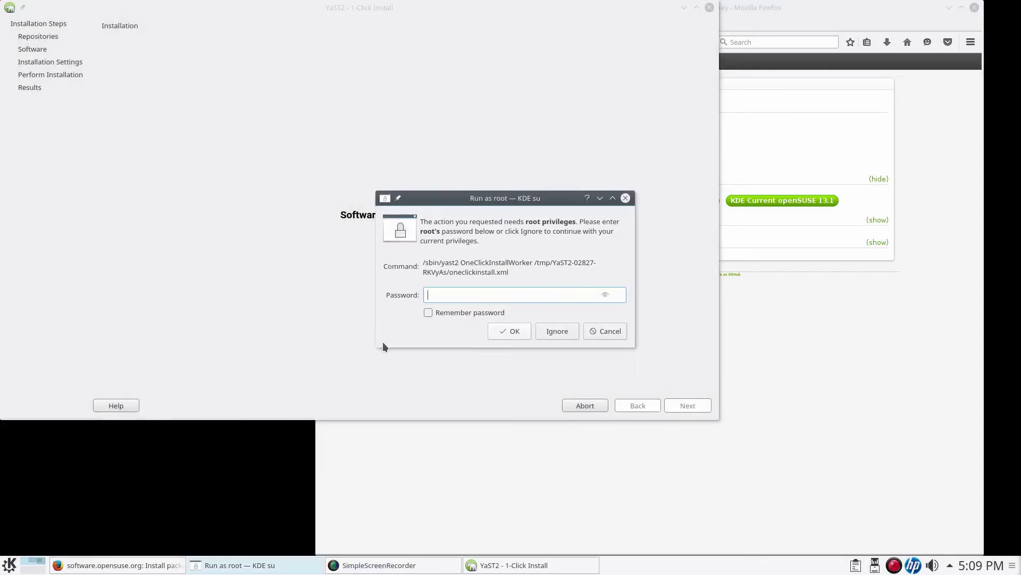
Authorize the installation with the root password, trust the home:auxsvr GnuPG key, and finish the ksuperkey installation
text(*****)
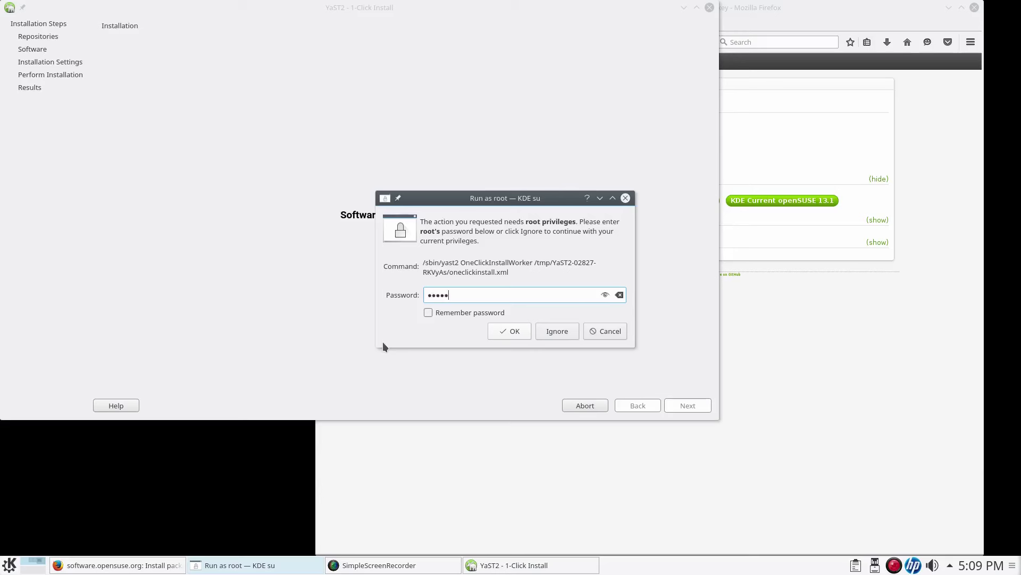
text(*********)
click(513, 331)
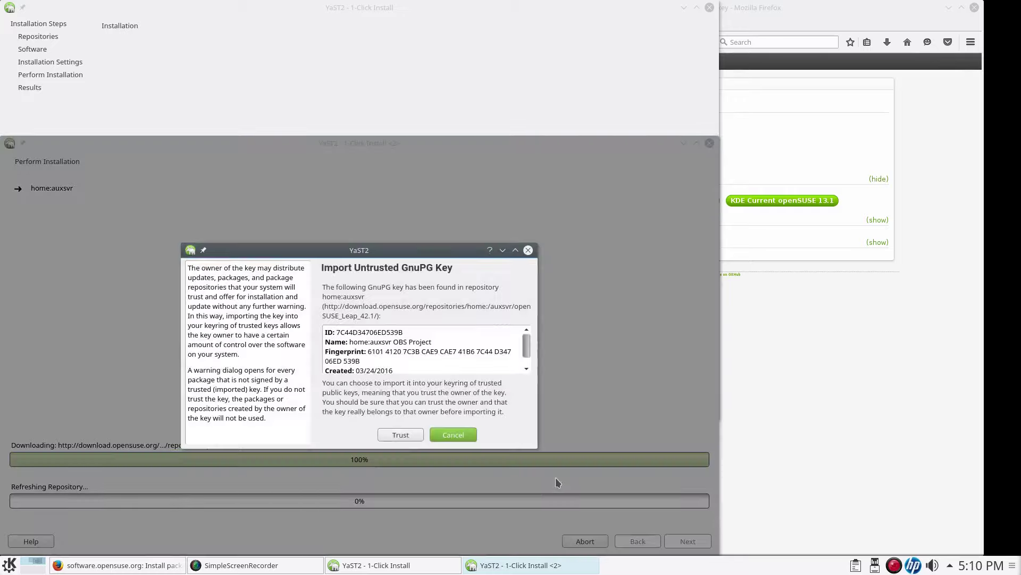
click(401, 440)
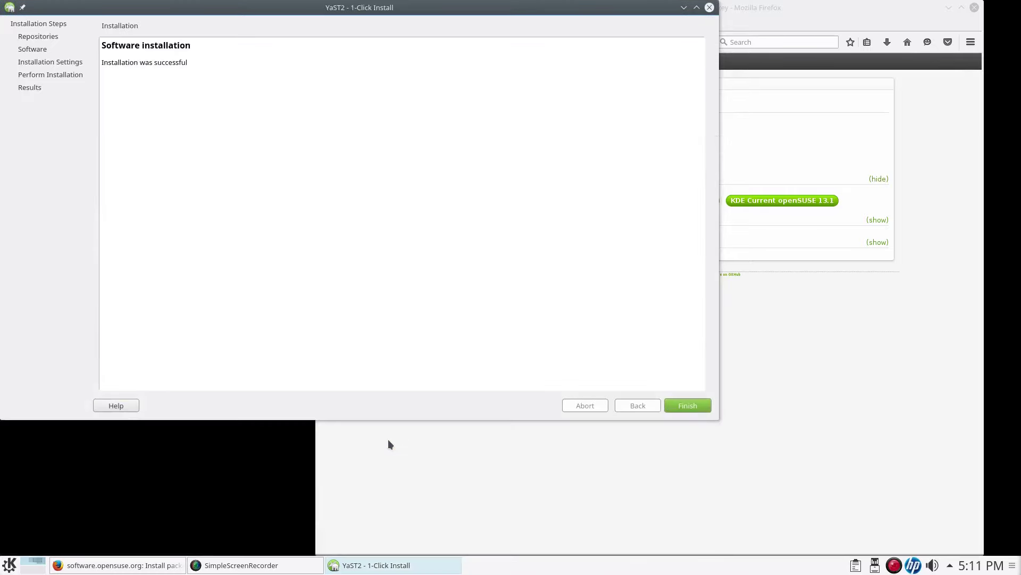
click(686, 406)
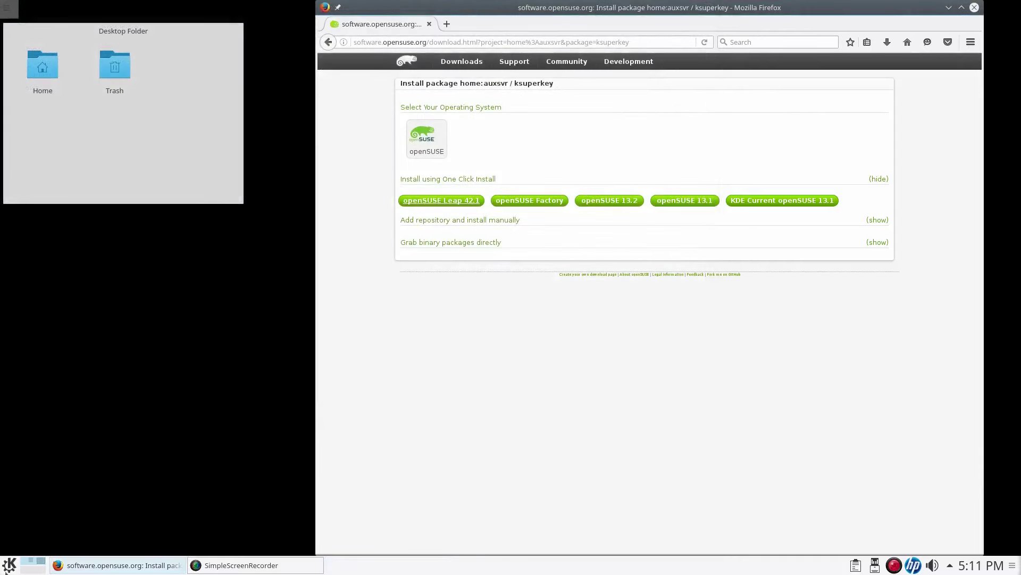
Open the keyboard shortcut settings of the application menu
right_click(9, 565)
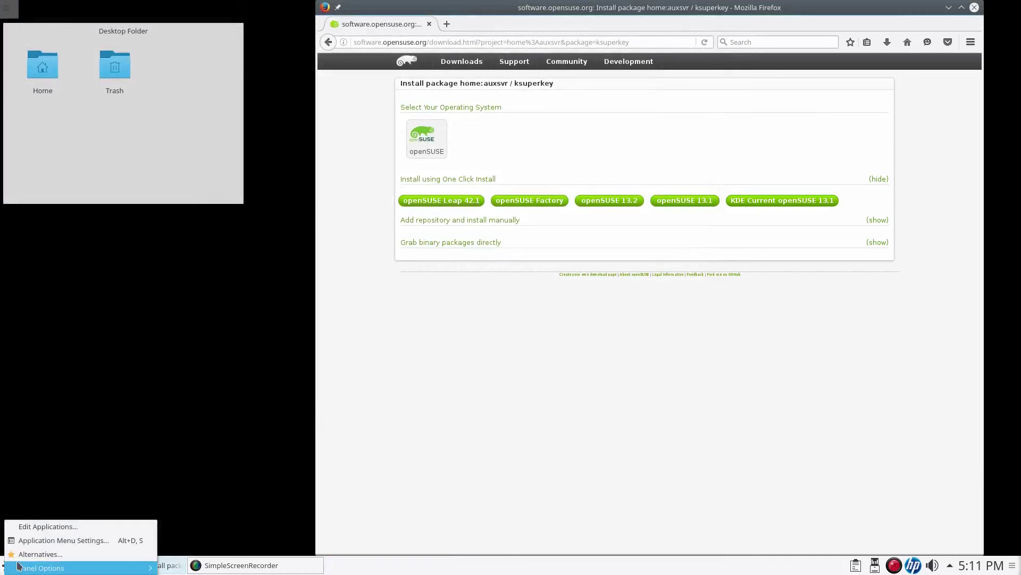
click(30, 541)
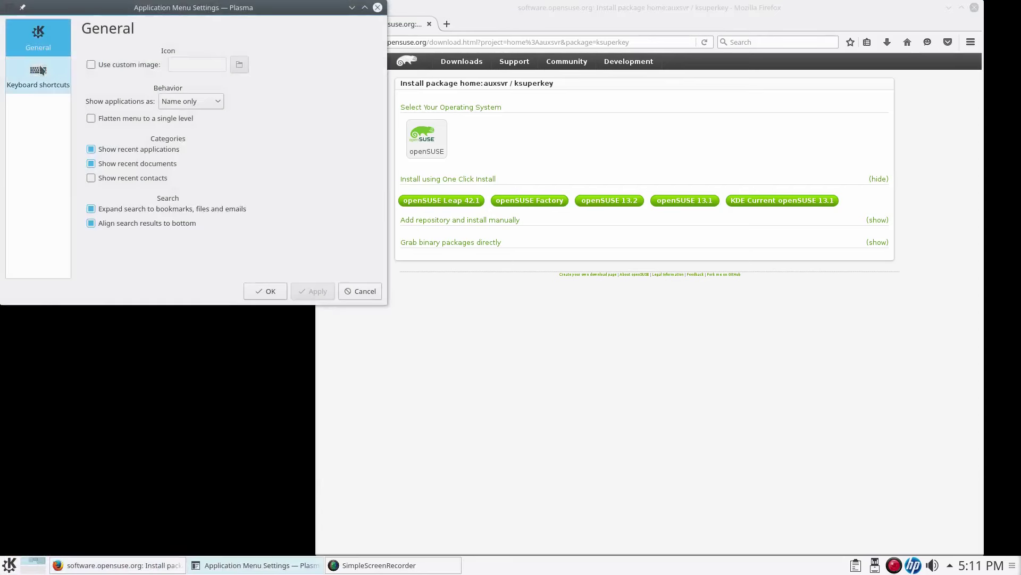
click(39, 75)
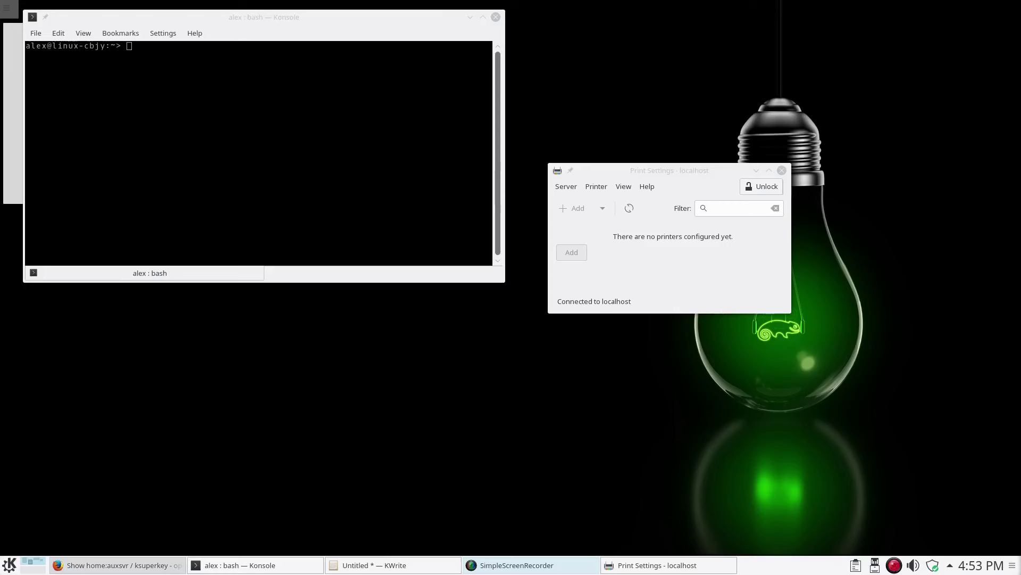
Unlock the print settings for localhost by entering the root password
click(708, 179)
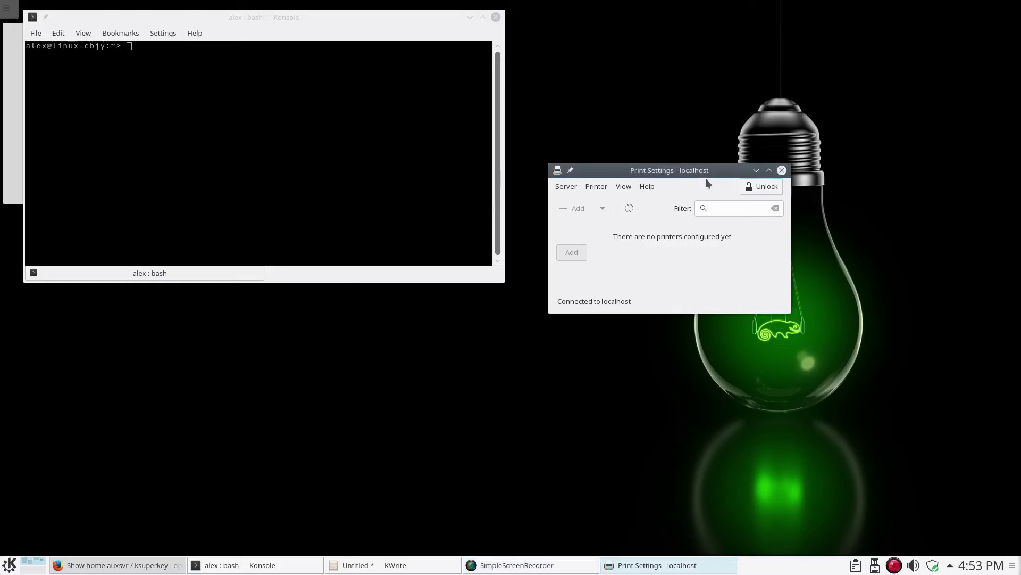
click(756, 190)
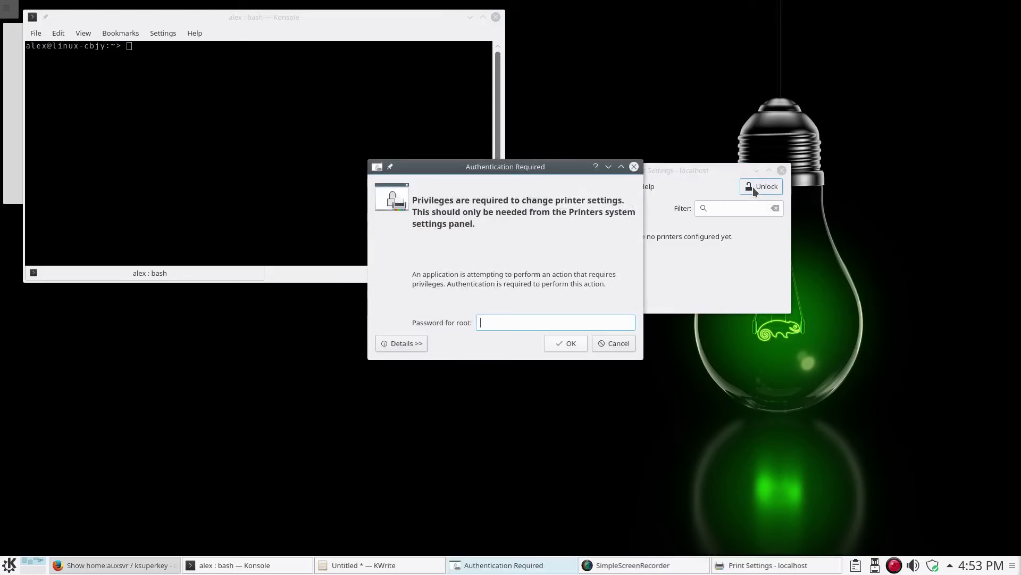
text(**************)
key(Return)
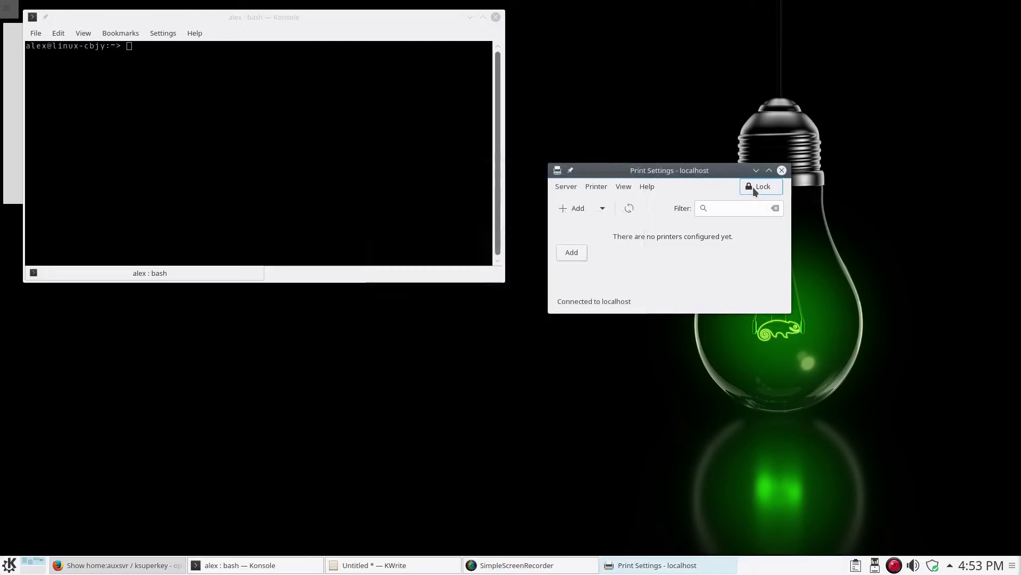
Examine the devices offered for a new printer, including the network printer types, and close the print settings without adding one
click(567, 253)
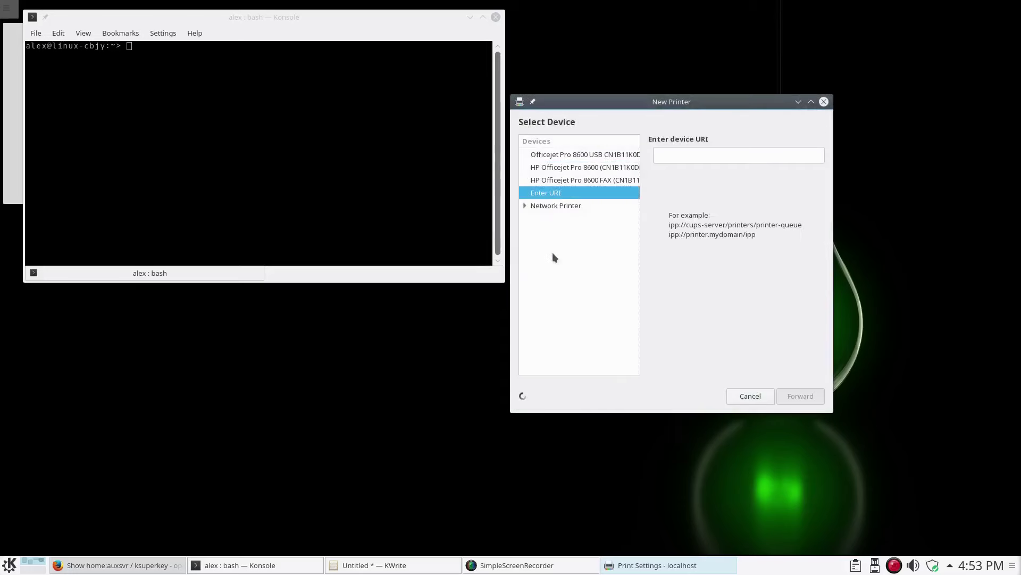
click(553, 208)
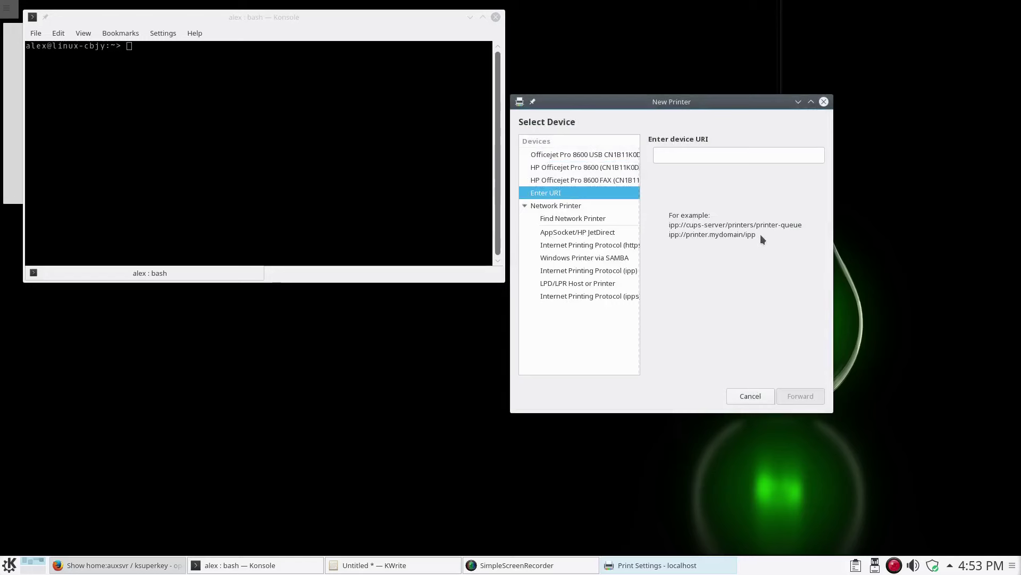
click(824, 102)
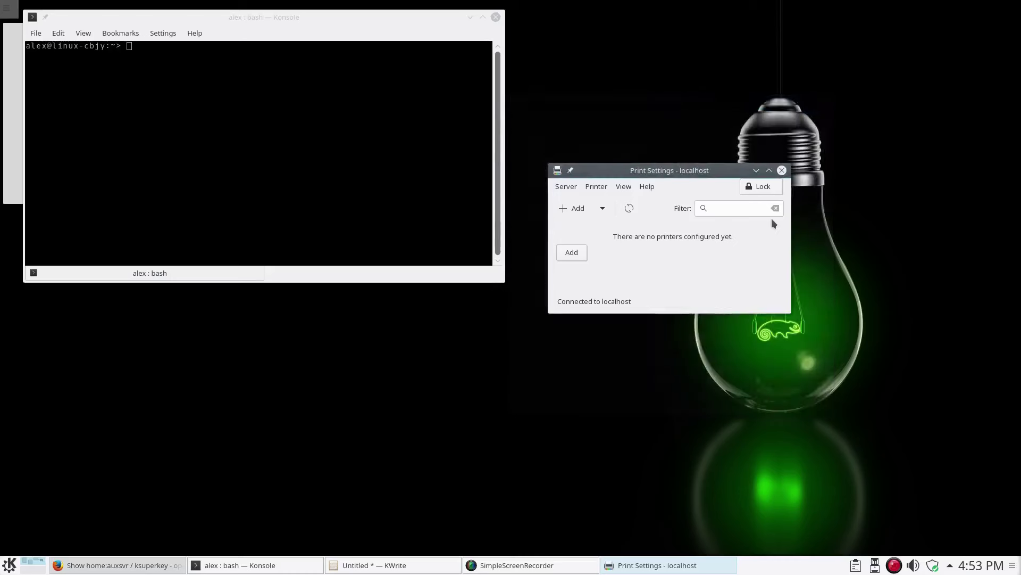
click(782, 170)
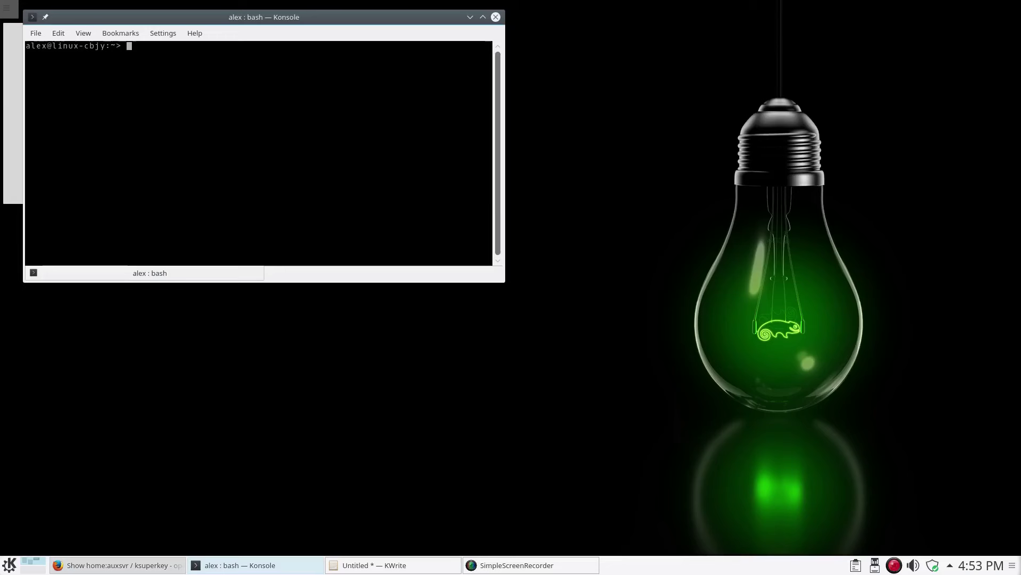
Run su - -c "hp-setup" in the terminal and authorize it with the root password
key(super)
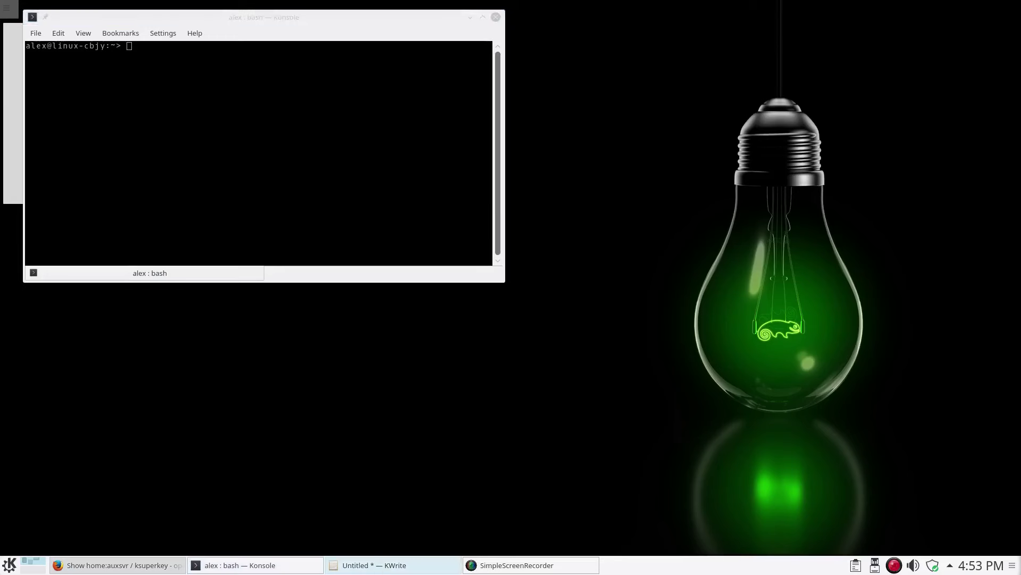
right_click(203, 59)
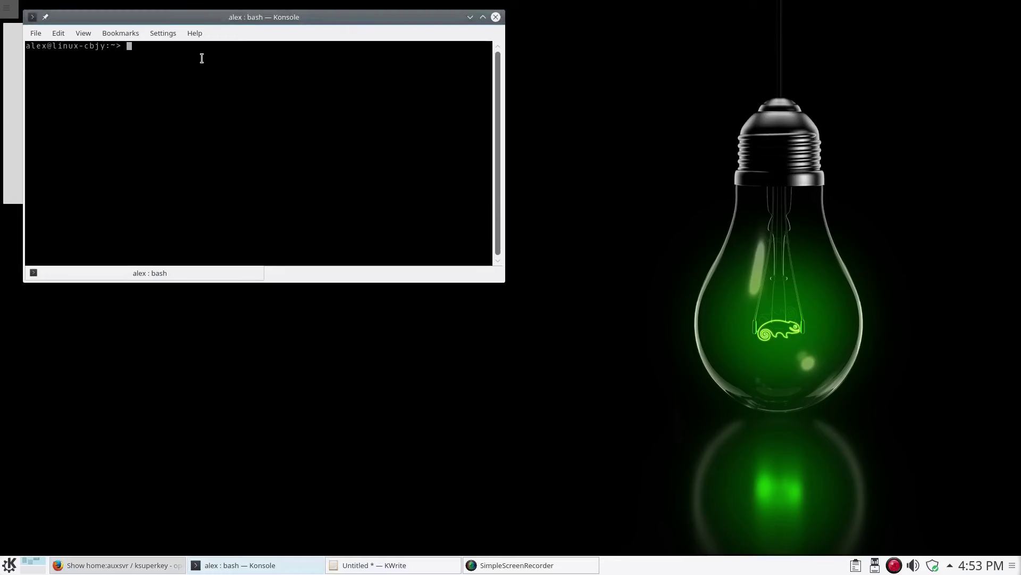
click(218, 79)
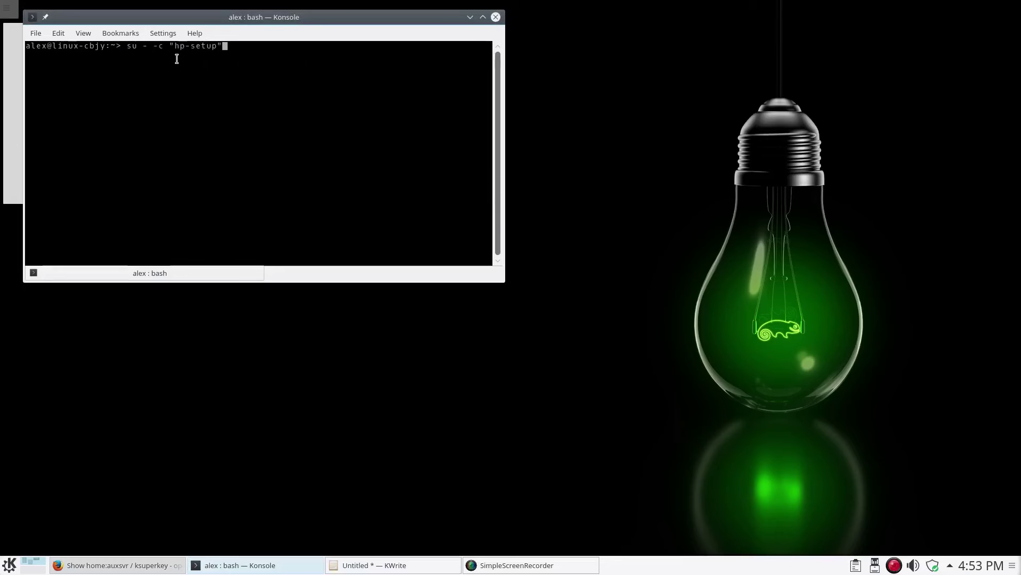
key(Return)
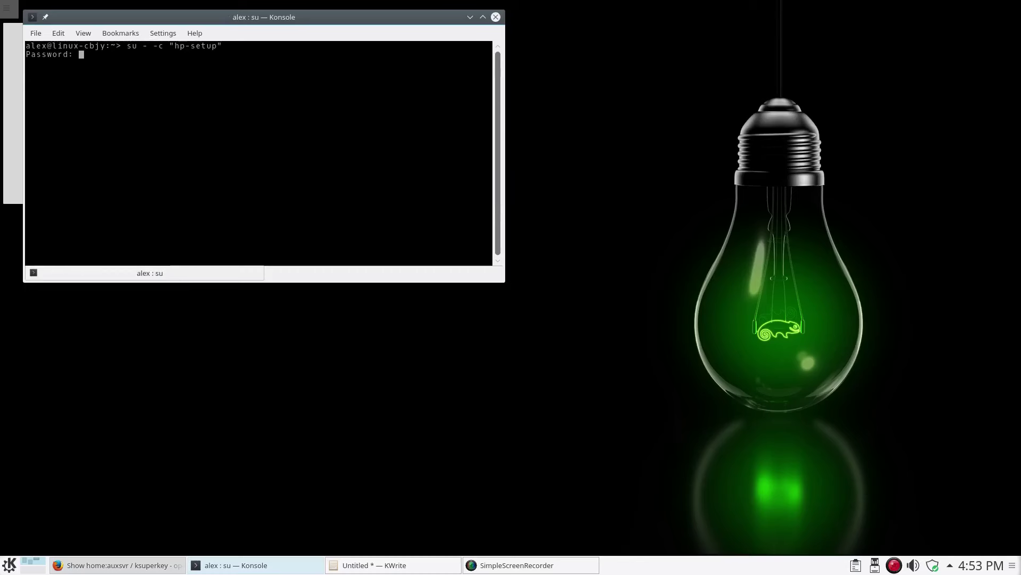
key(Return)
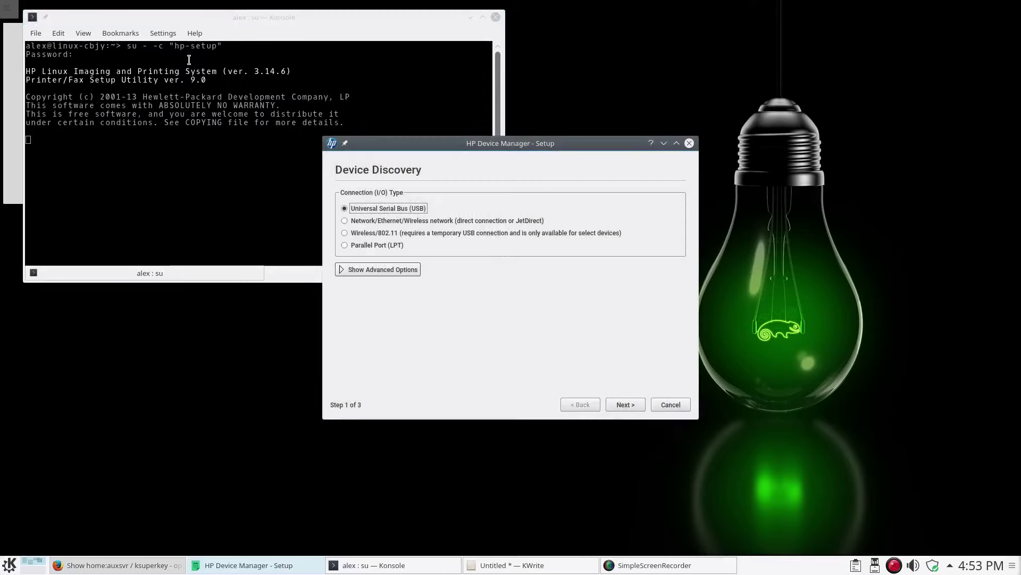
Choose the Wireless/802.11 connection type for the printer setup and continue with the discovered HP Officejet Pro 8600
drag(450, 143, 573, 170)
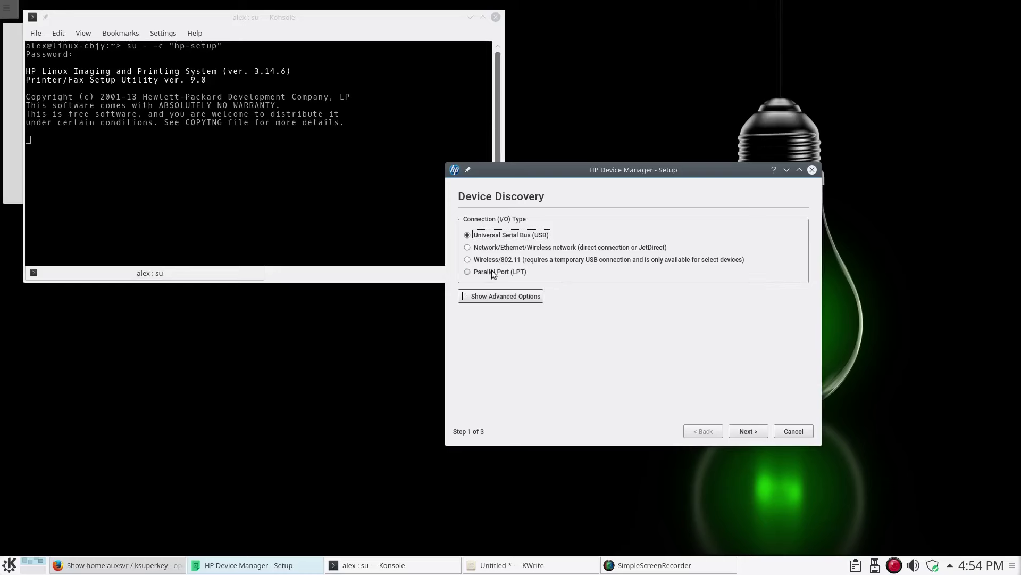
click(468, 259)
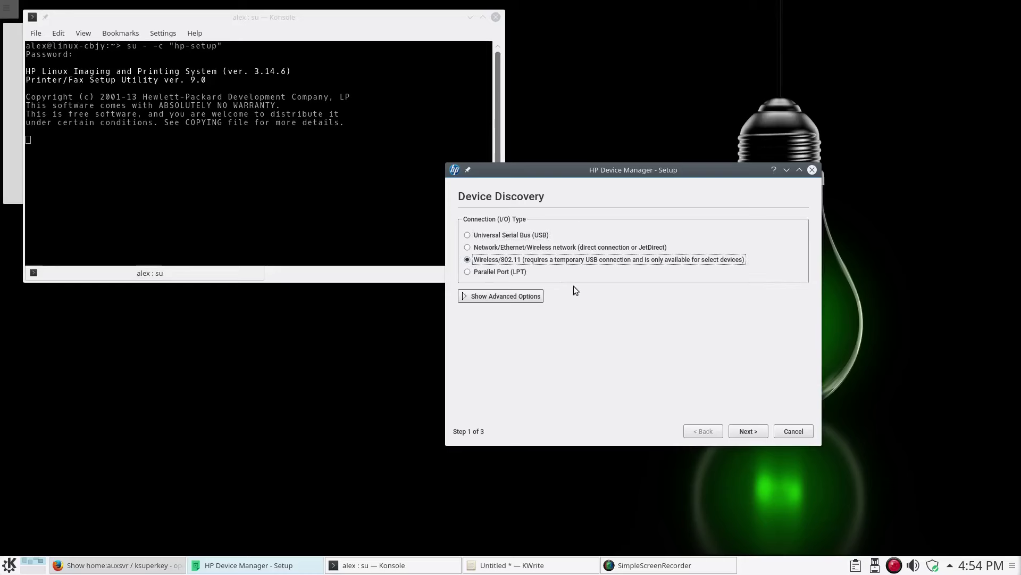
click(743, 433)
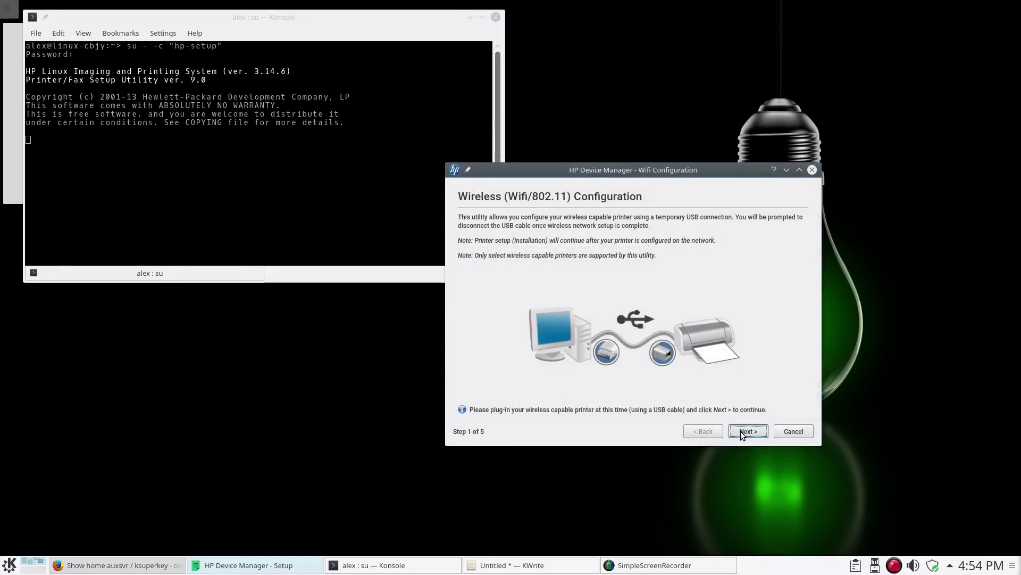
click(743, 433)
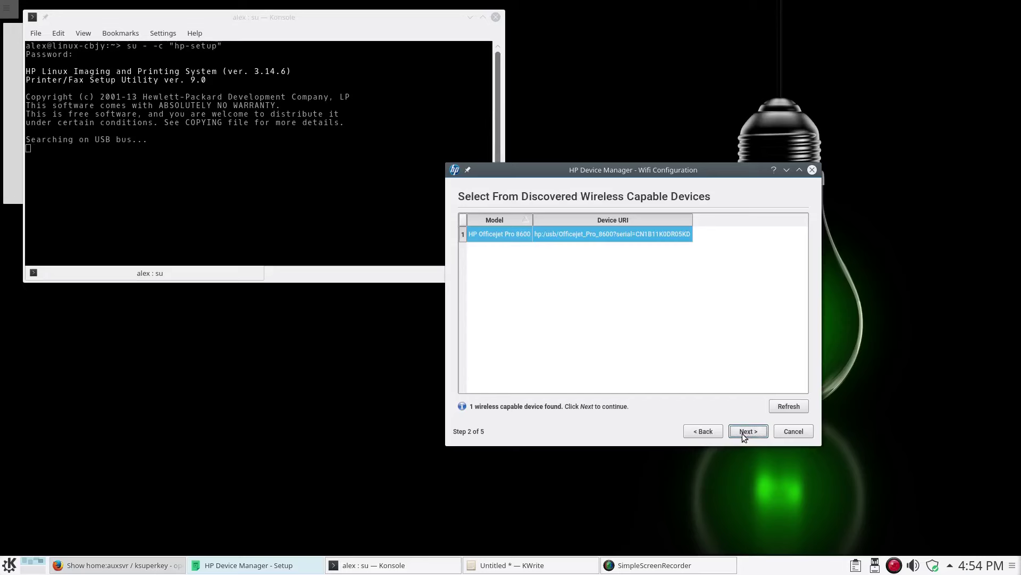
click(746, 432)
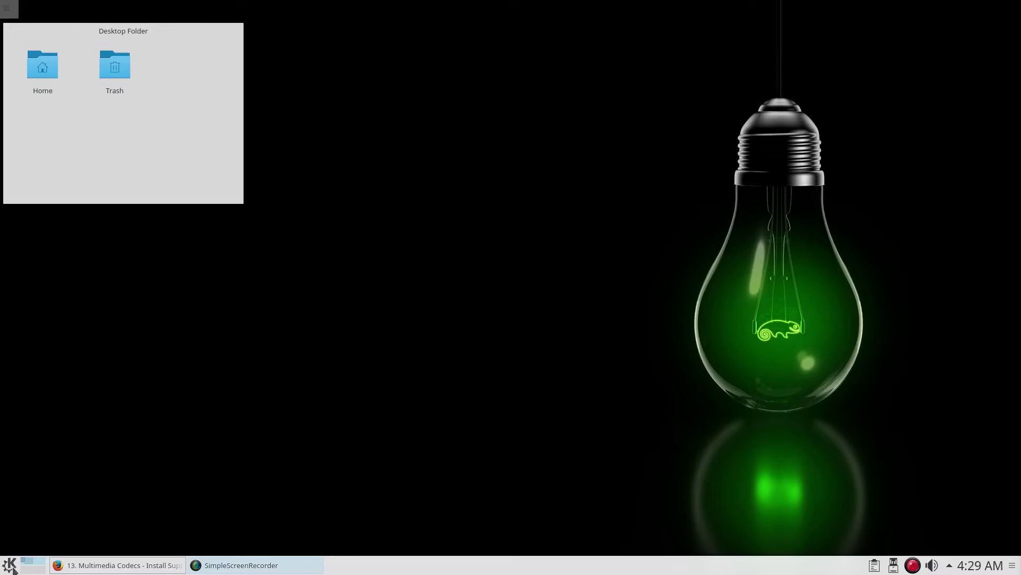
Launch YaST and authorize it with the root password
click(9, 565)
text(yast)
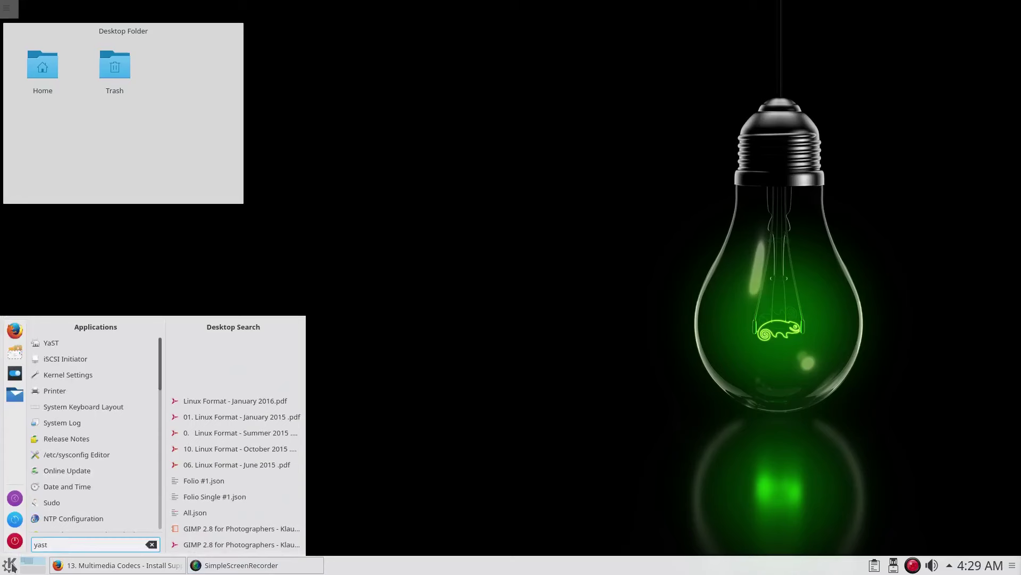
key(Return)
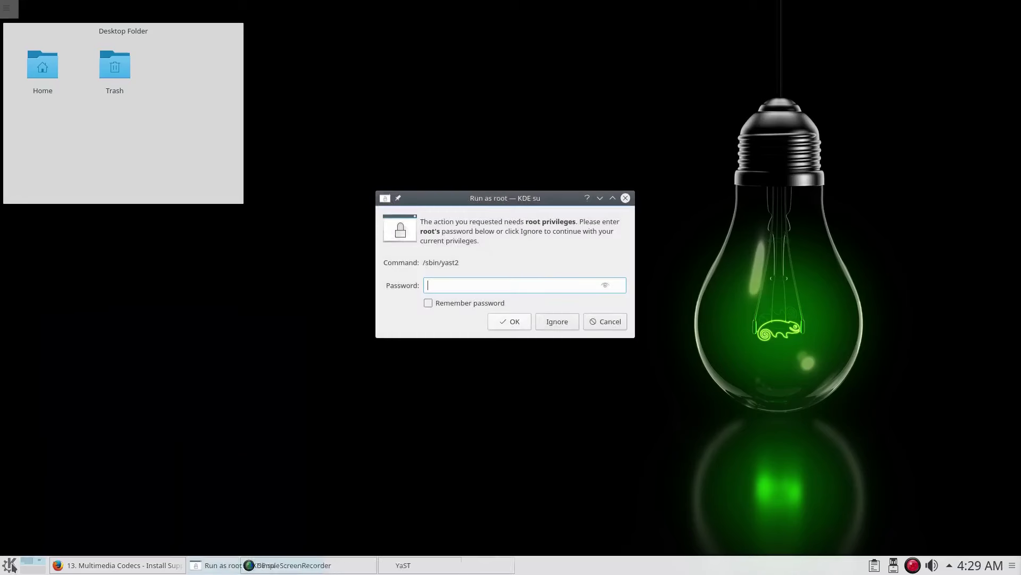
text(••••••••)
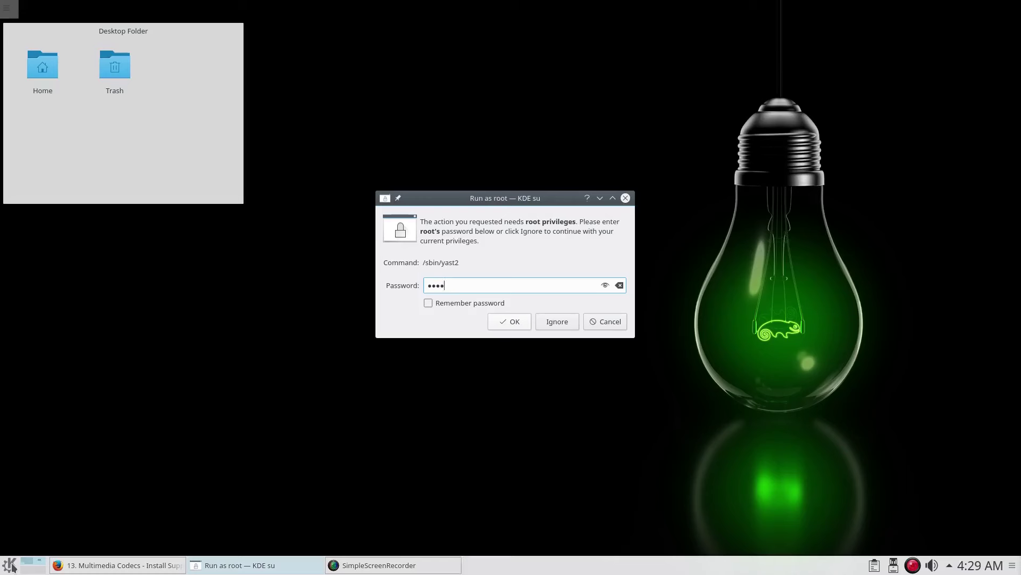
text(•••••)
key(Return)
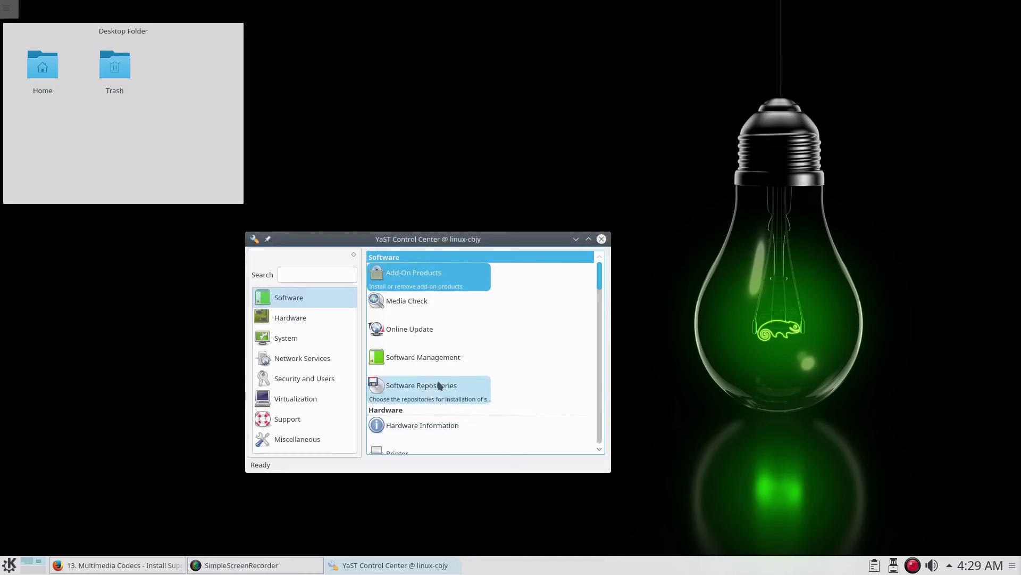
Start adding a software repository and choose Community Repositories as the source
click(403, 383)
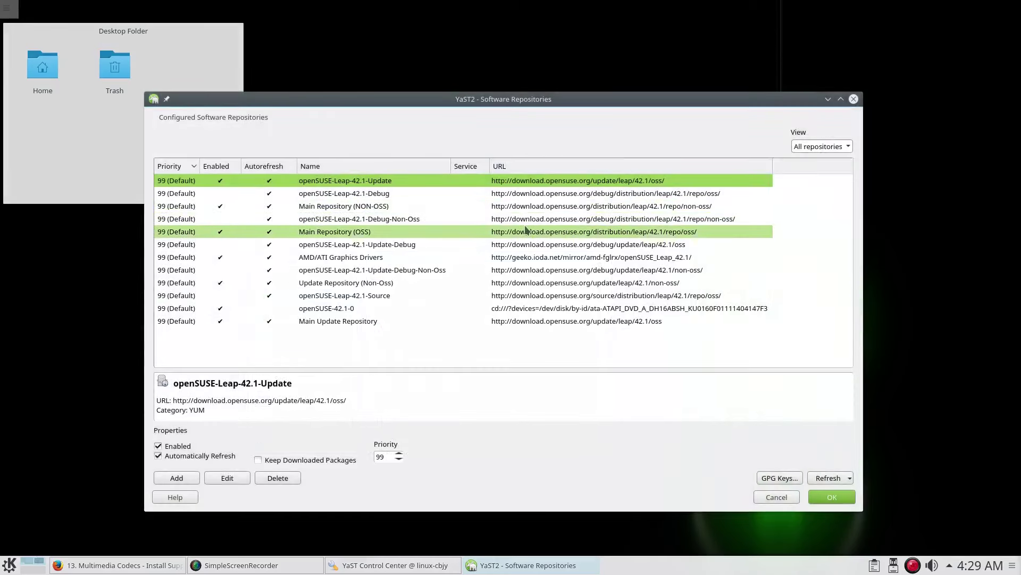
click(175, 478)
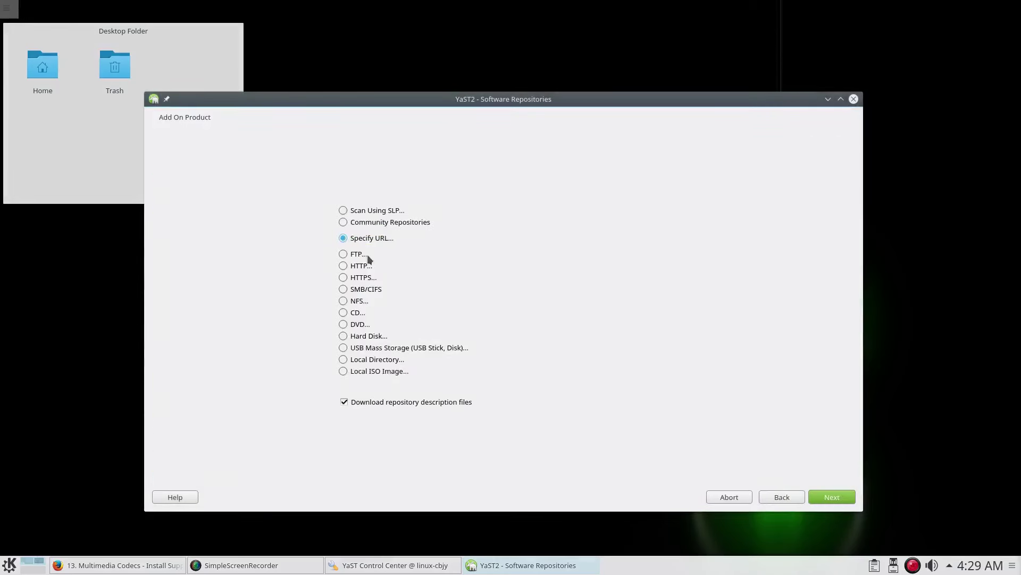
click(343, 222)
click(833, 495)
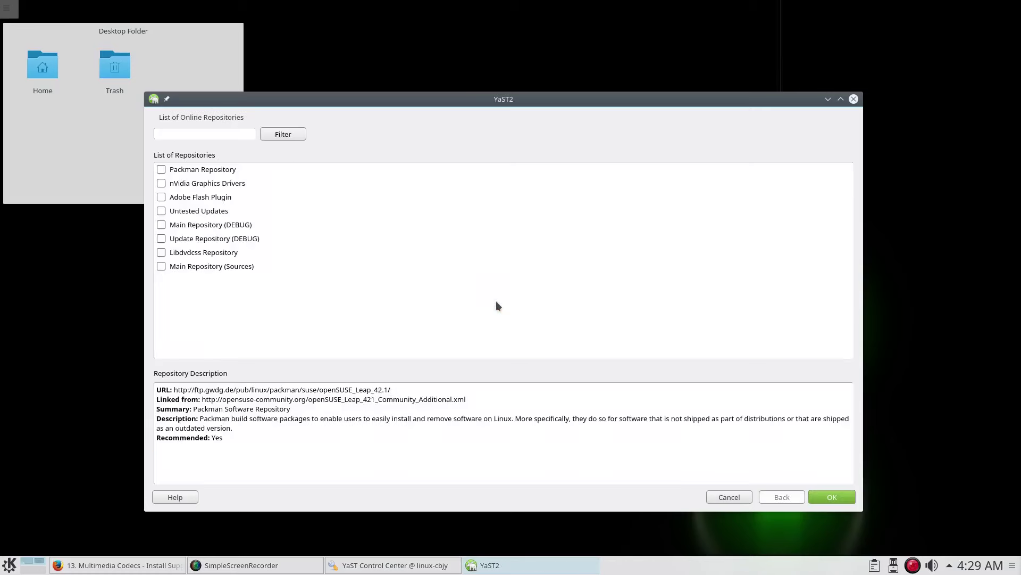
Add the Packman and Libdvdcss repositories, trust the PackMan Project signing key, and save the repository configuration
click(161, 170)
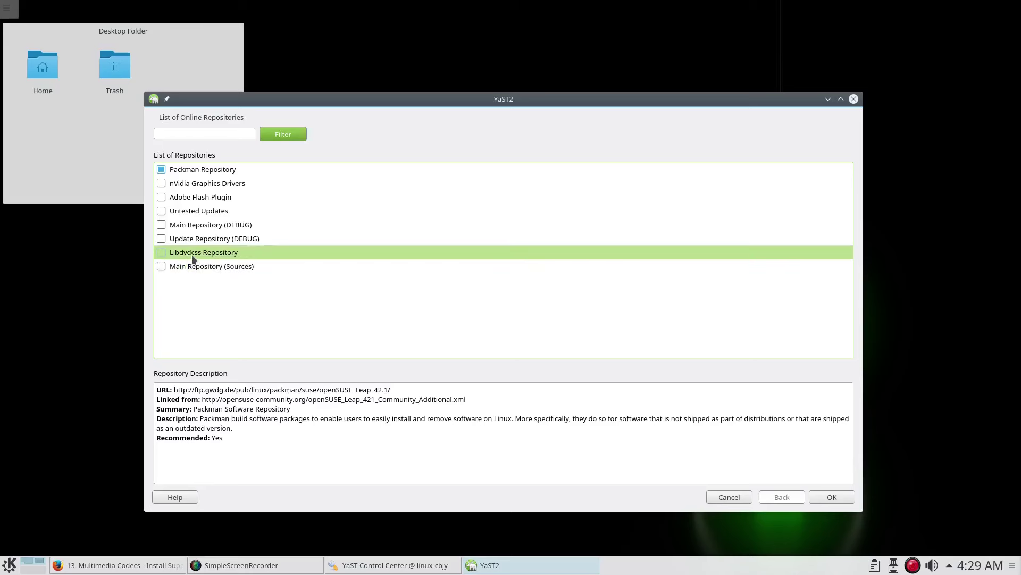
click(161, 252)
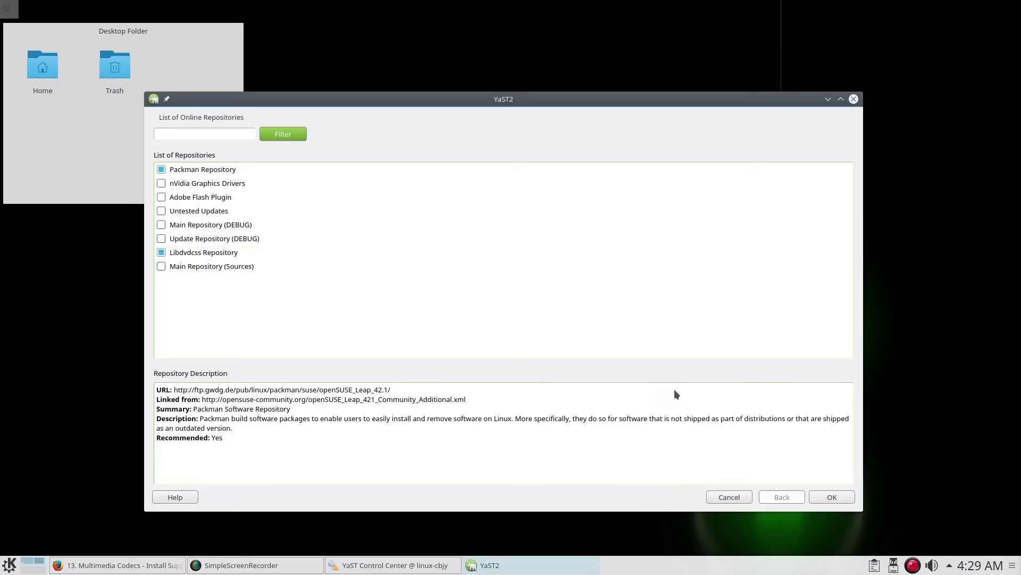
click(825, 496)
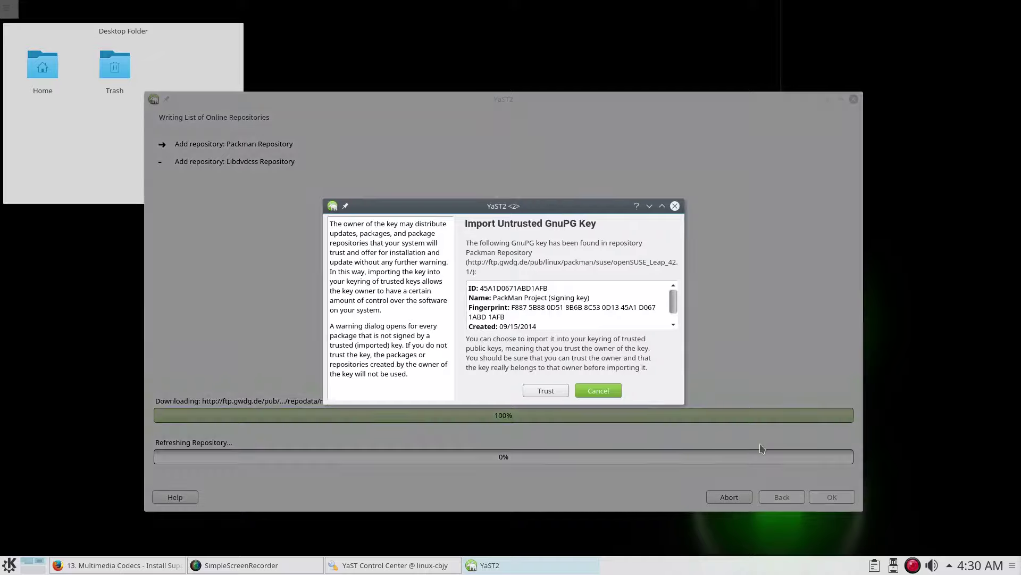
click(546, 391)
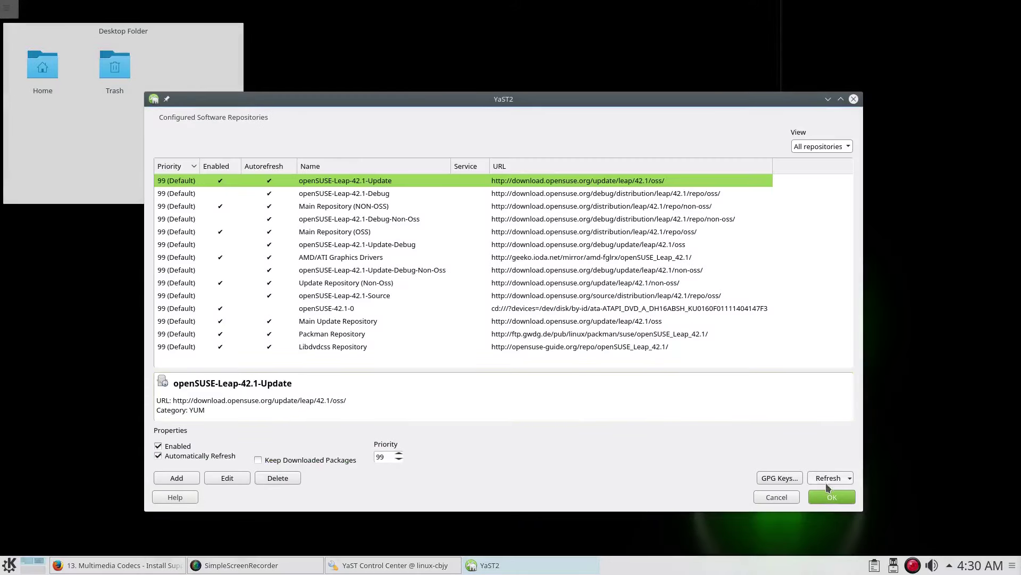
click(831, 496)
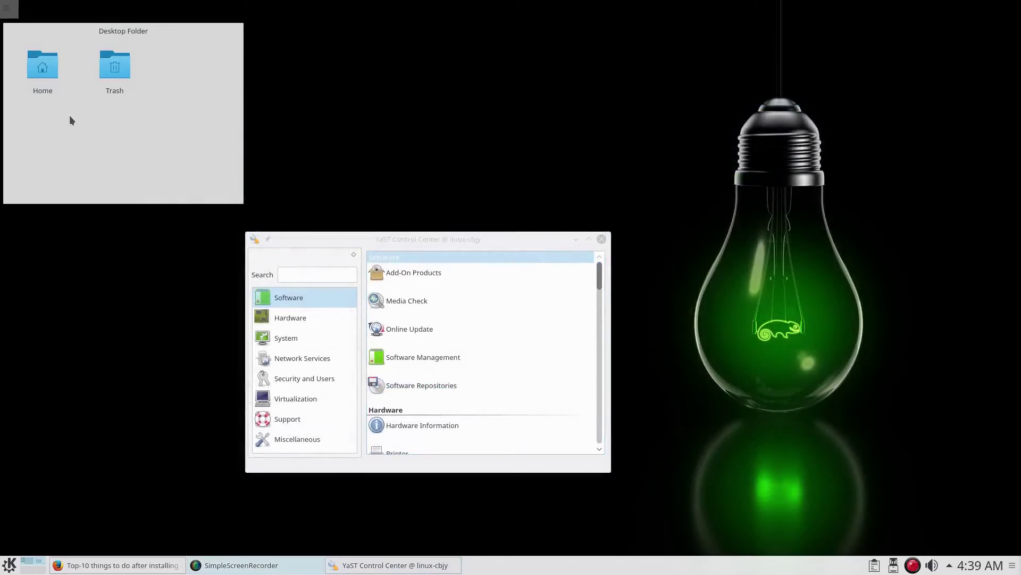
Search for the k3b-codecs package in YaST's software management
click(419, 356)
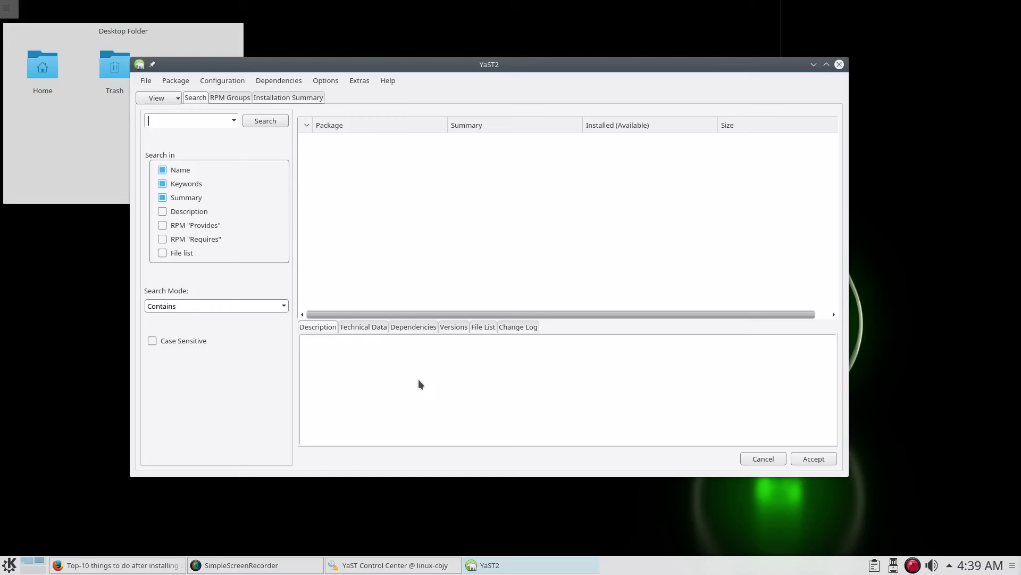
click(173, 122)
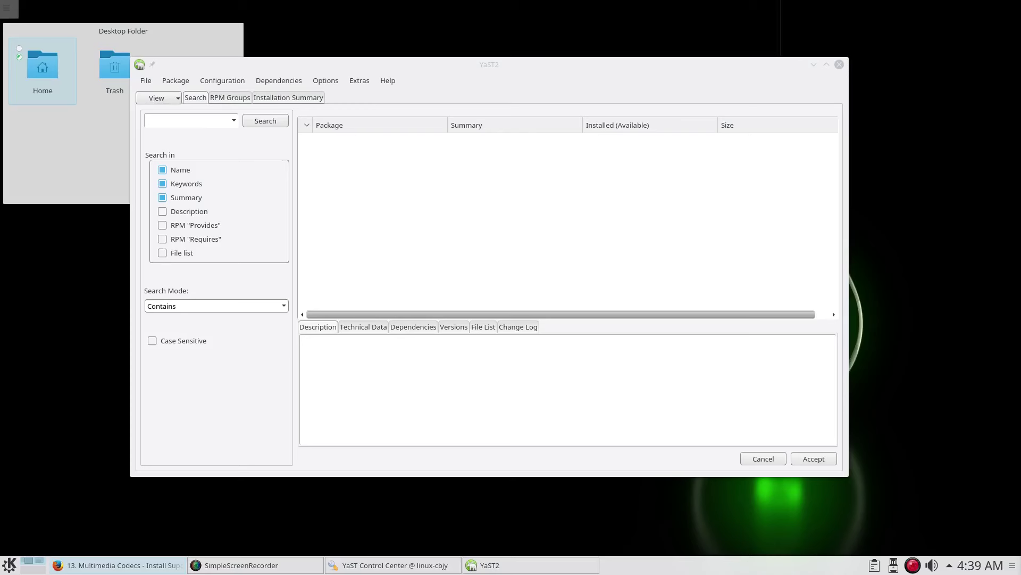
click(205, 122)
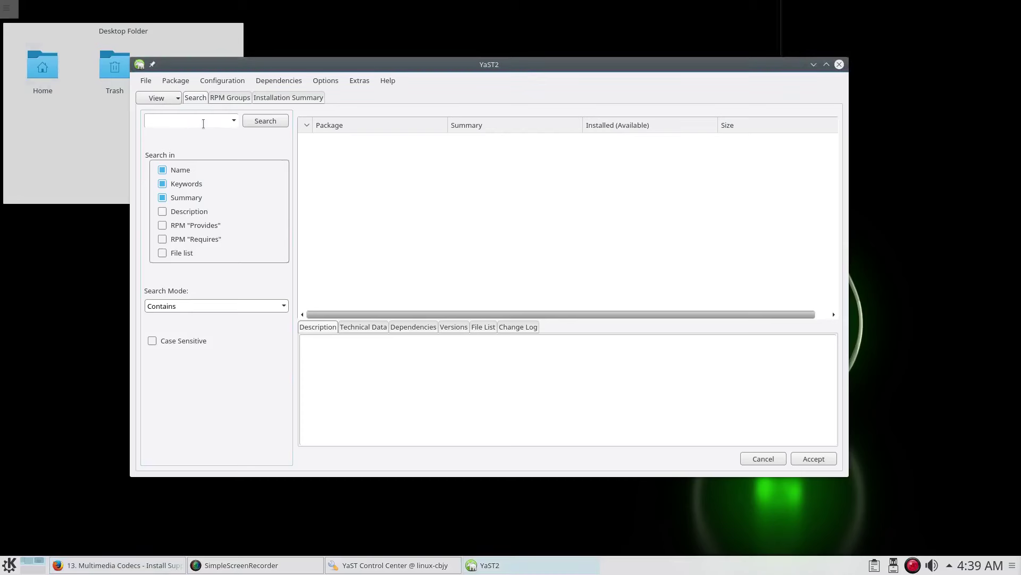
right_click(203, 124)
click(226, 188)
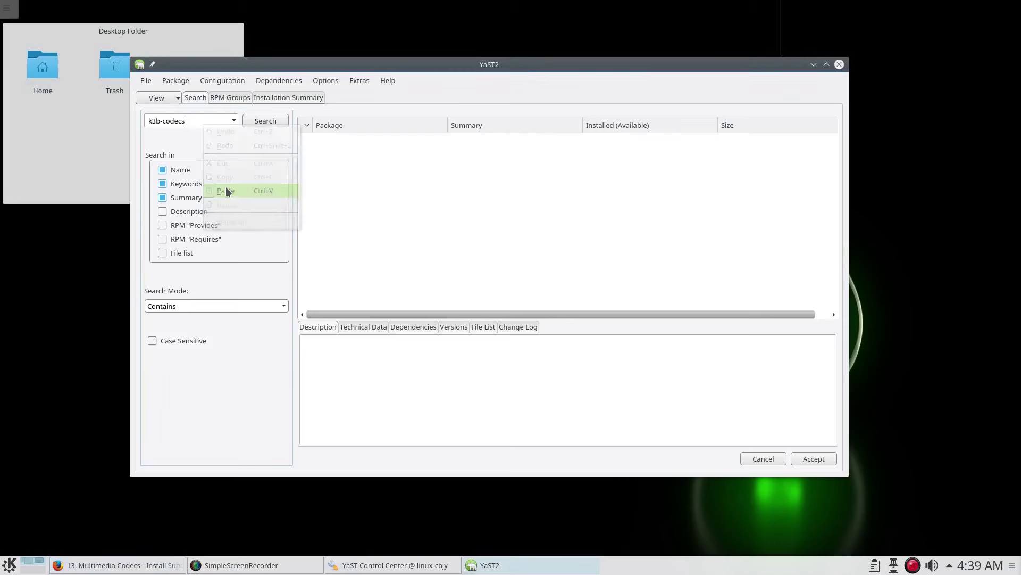
click(256, 124)
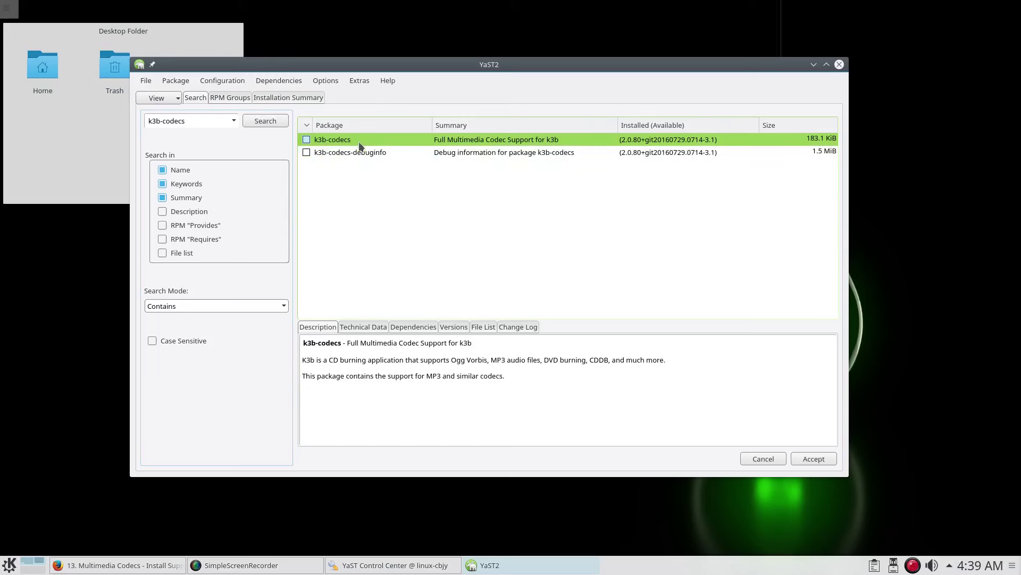
Mark k3b-codecs for installation and resolve the dependency conflict by installing k3b and k3b-lang with vendor change
right_click(360, 142)
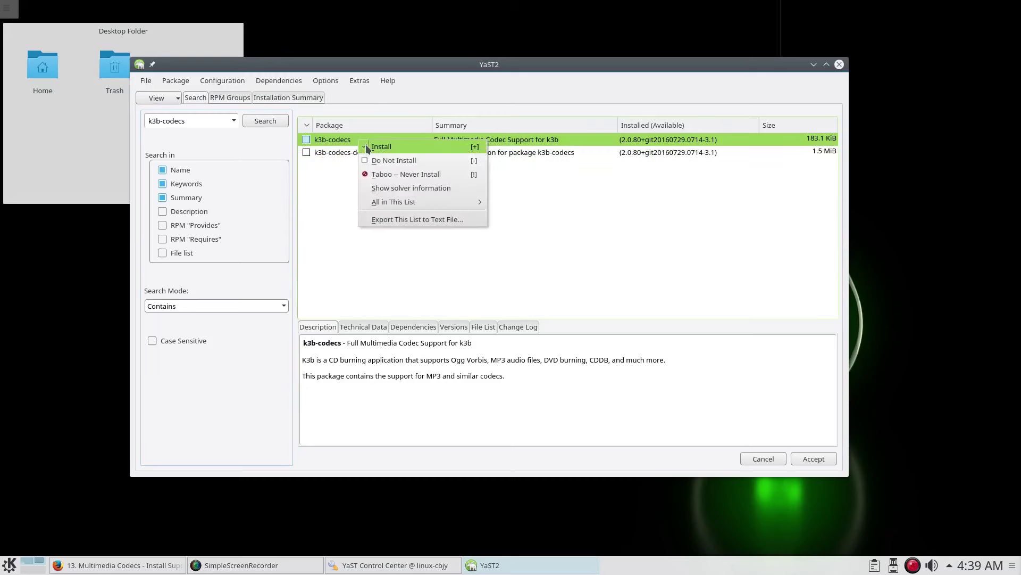
click(381, 145)
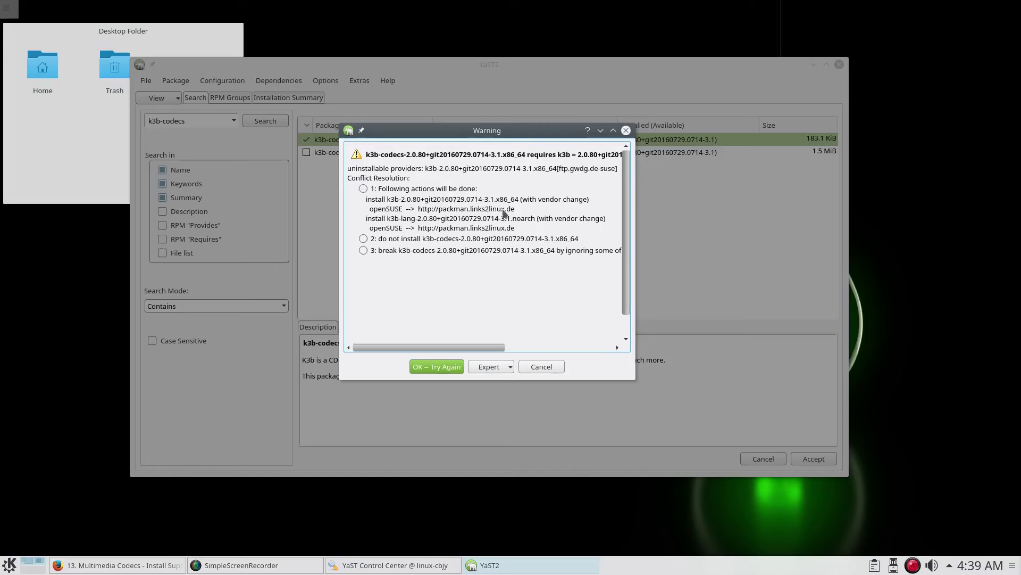
click(363, 189)
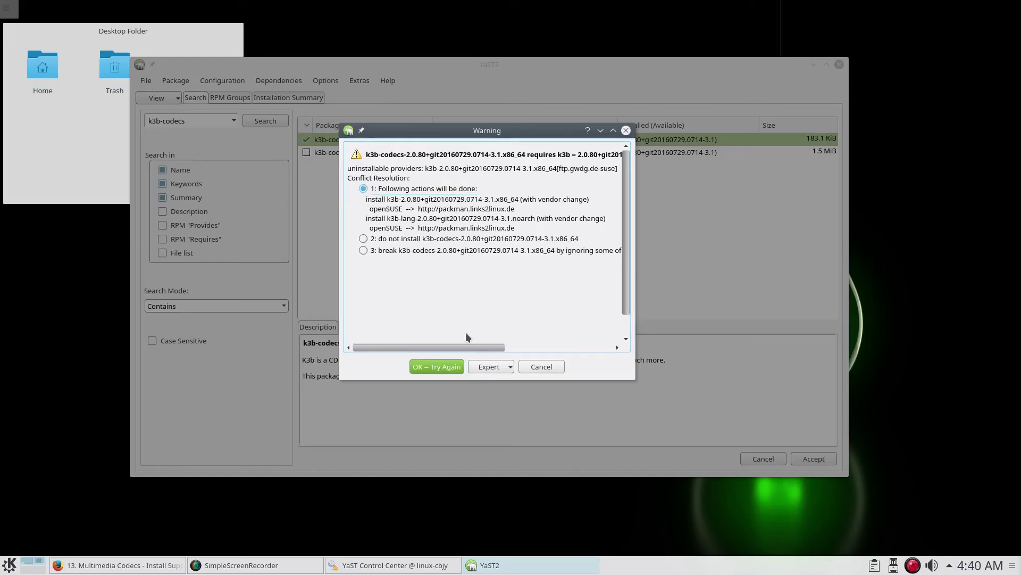
click(444, 366)
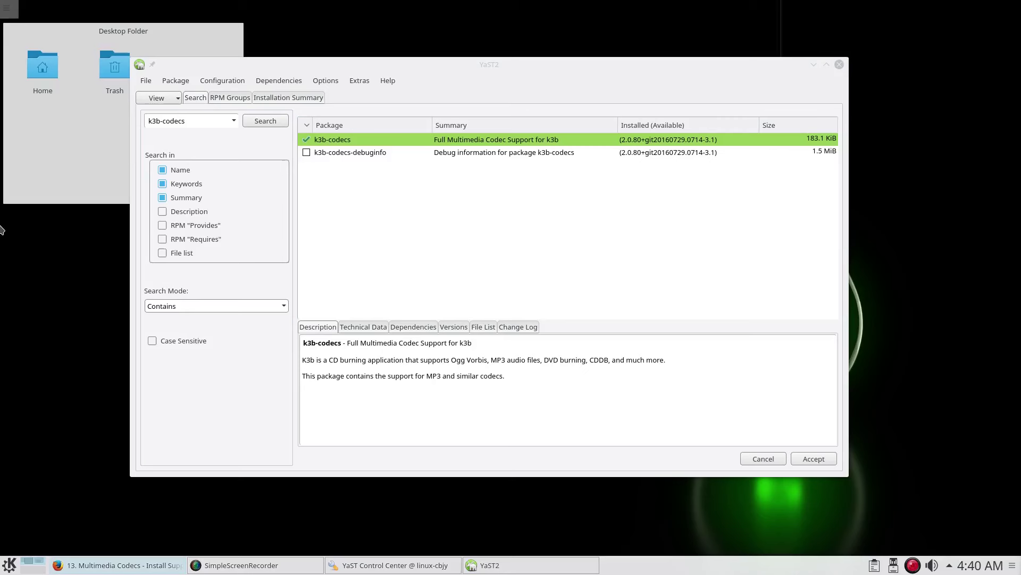
Replace the package search term with ffmpeg and run the search
drag(186, 121, 149, 118)
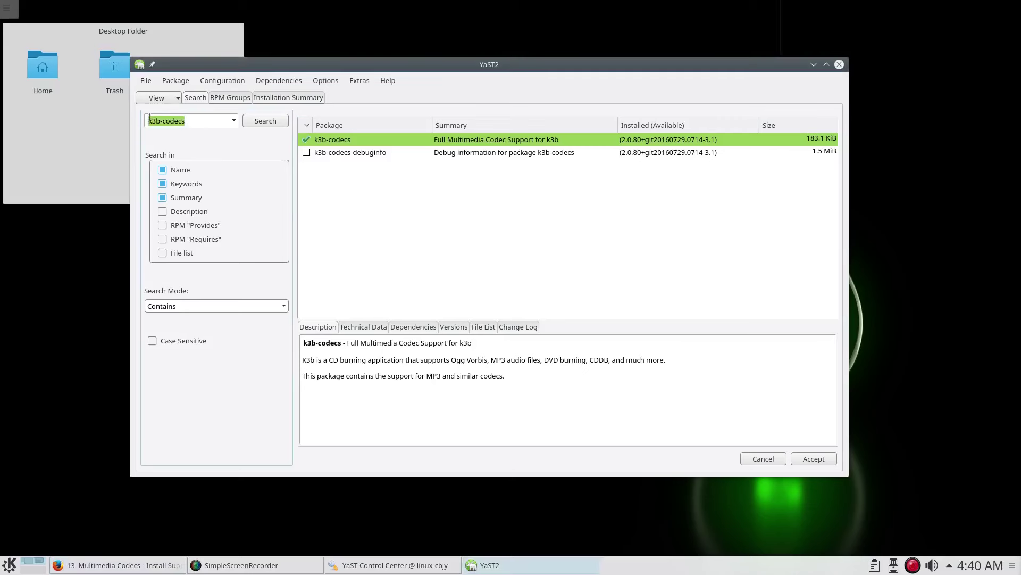
right_click(161, 118)
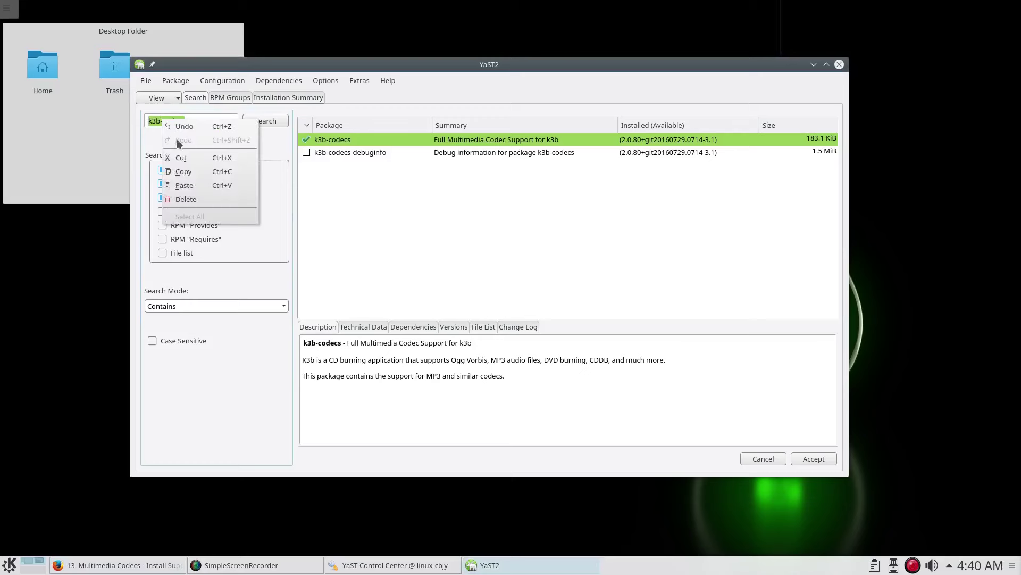
click(189, 183)
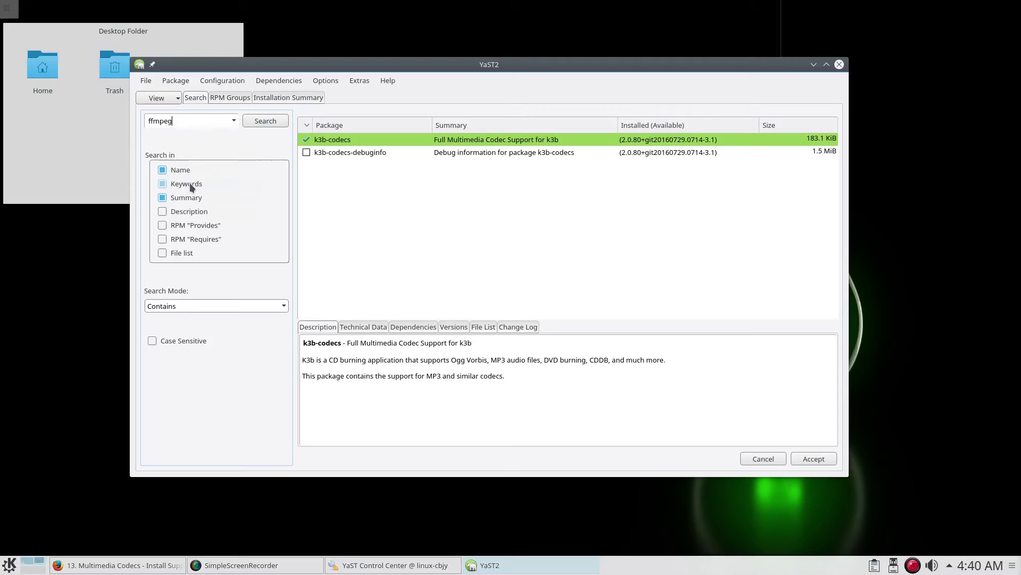
key(Return)
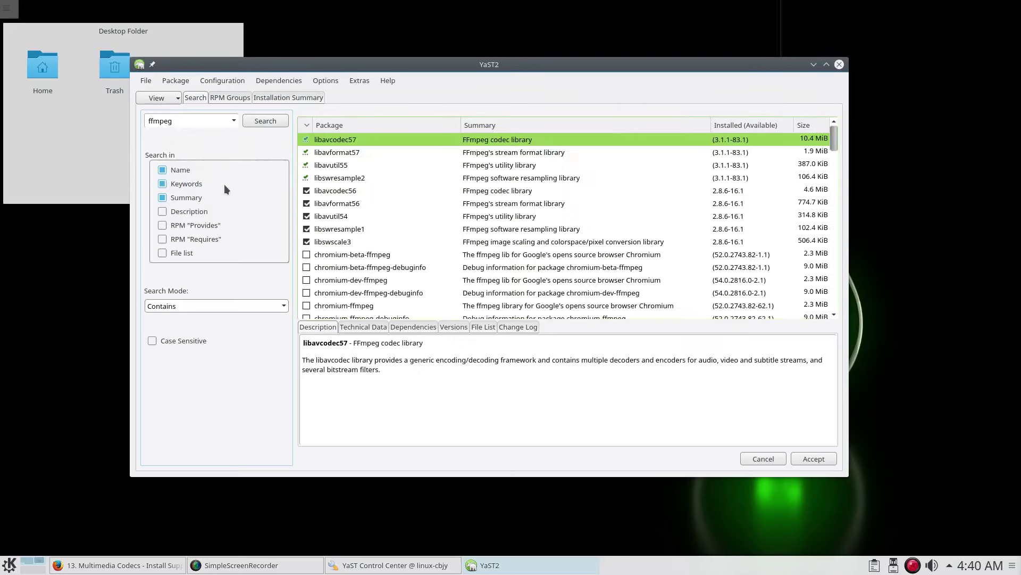
Mark the ffmpeg package for installation, and find and mark the lame package as well
scroll(388, 202, down, 5)
click(375, 180)
right_click(391, 178)
click(409, 181)
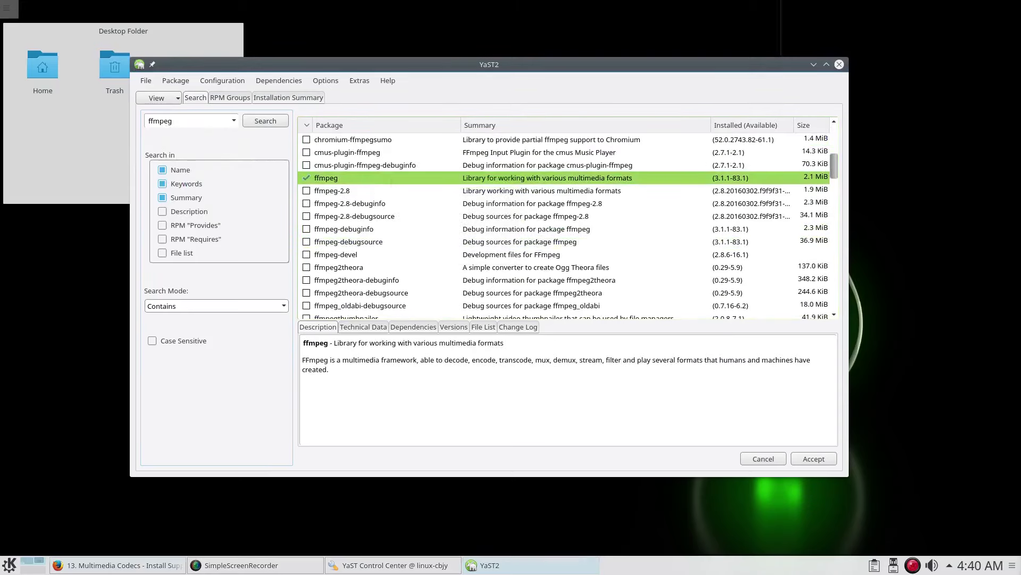
key(ctrl+a)
text(lame)
key(Return)
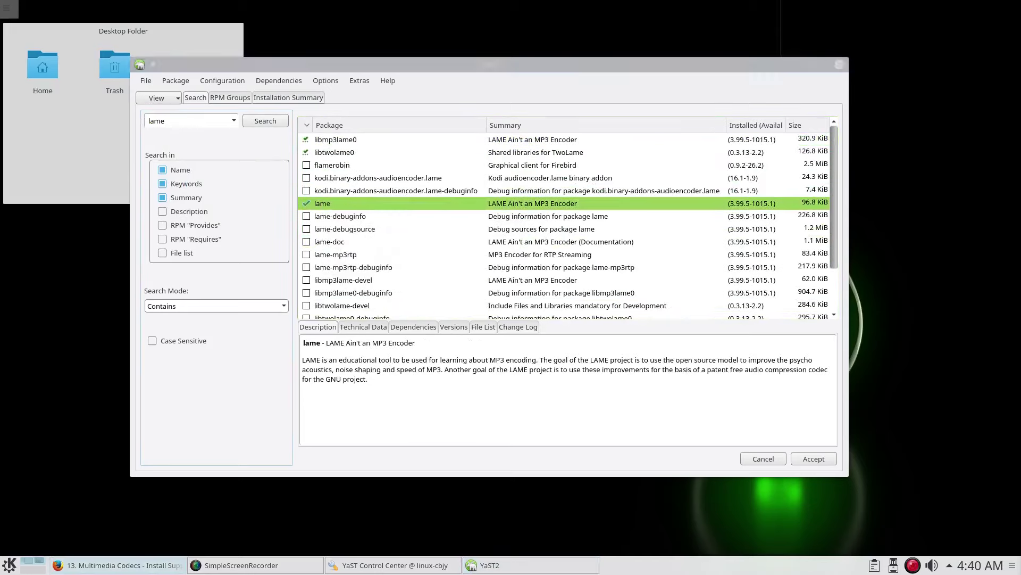
Find the phonon-backend-vlc and phonon4qt5-backend-vlc packages and mark both for installation
key(ctrl+a)
text(phonon-backend-vlc)
key(Return)
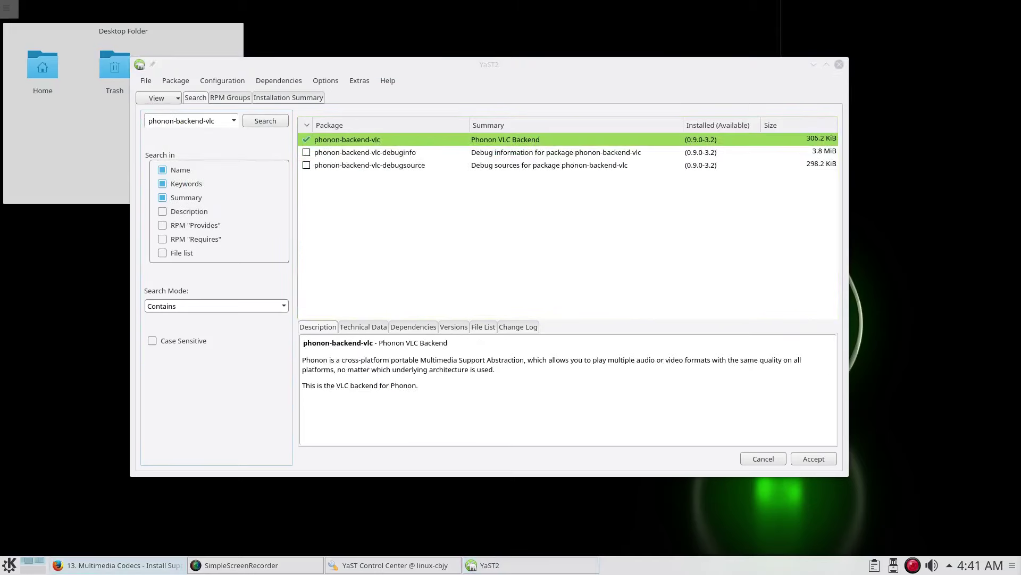
key(ctrl+a)
text(phonon4qt5-backend-vlc)
key(Return)
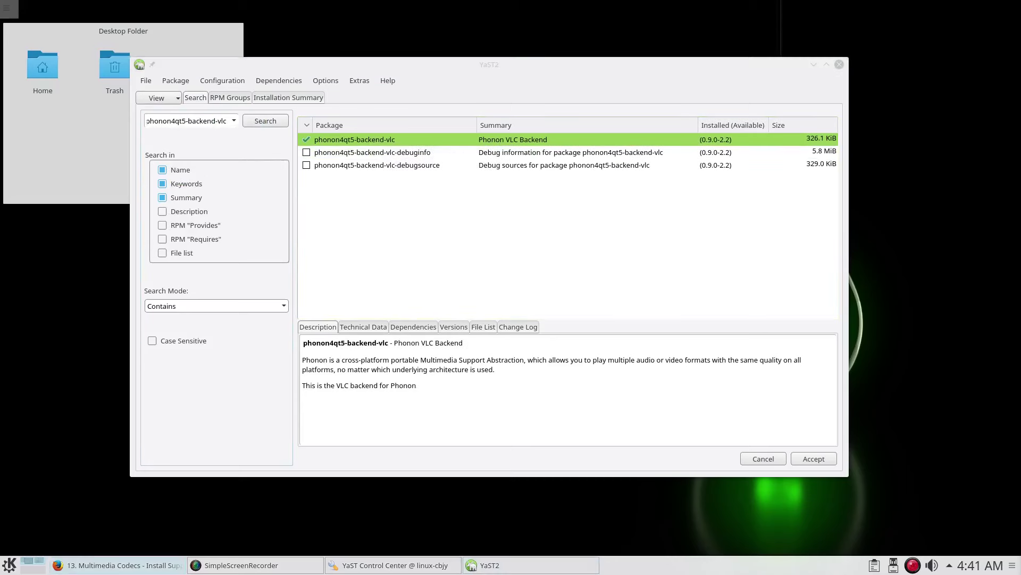
Find the vlc-codecs and flash-player packages and mark both for installation
key(ctrl+a)
text(vlc-codecs)
key(Return)
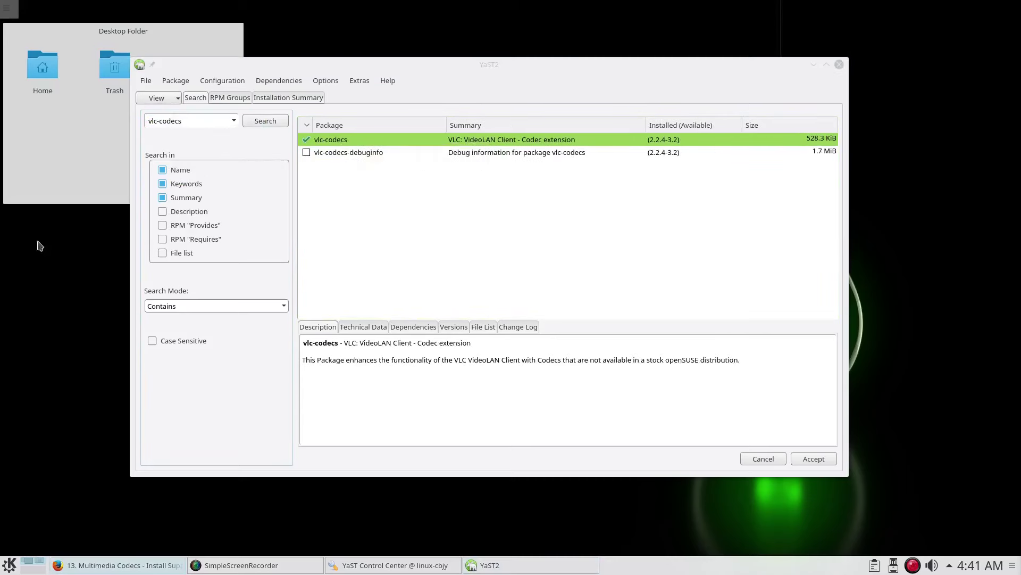
key(ctrl+a)
text(flash-player)
key(Return)
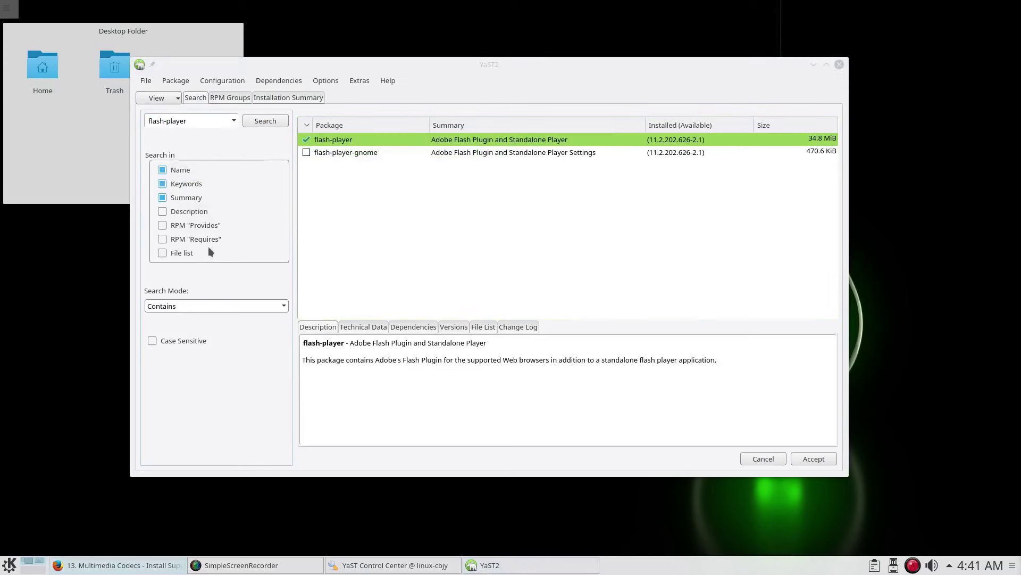
Find and mark libdvdcss2, and install all selected packages including the automatic dependency changes
key(ctrl+a)
text(libdvdcss2)
key(Return)
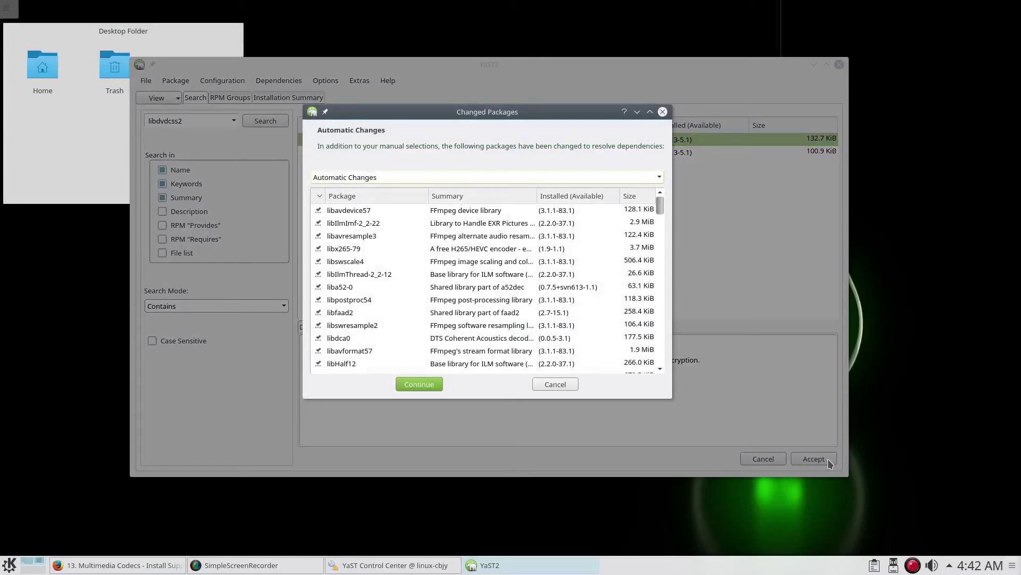
click(419, 388)
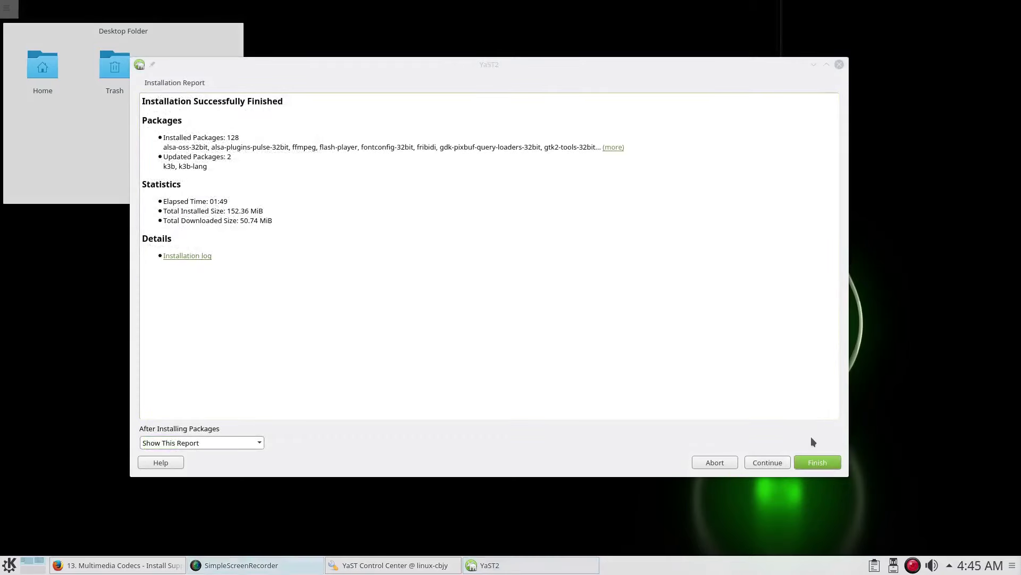
click(818, 463)
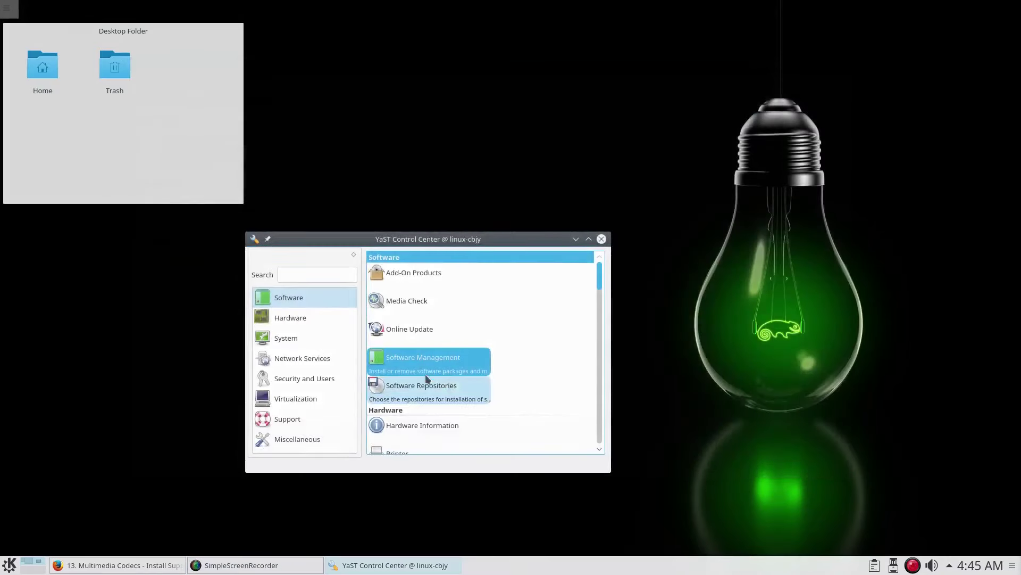
Reopen YaST's software management, search for phonon-backend-gstreamer and mark it for deletion
click(417, 355)
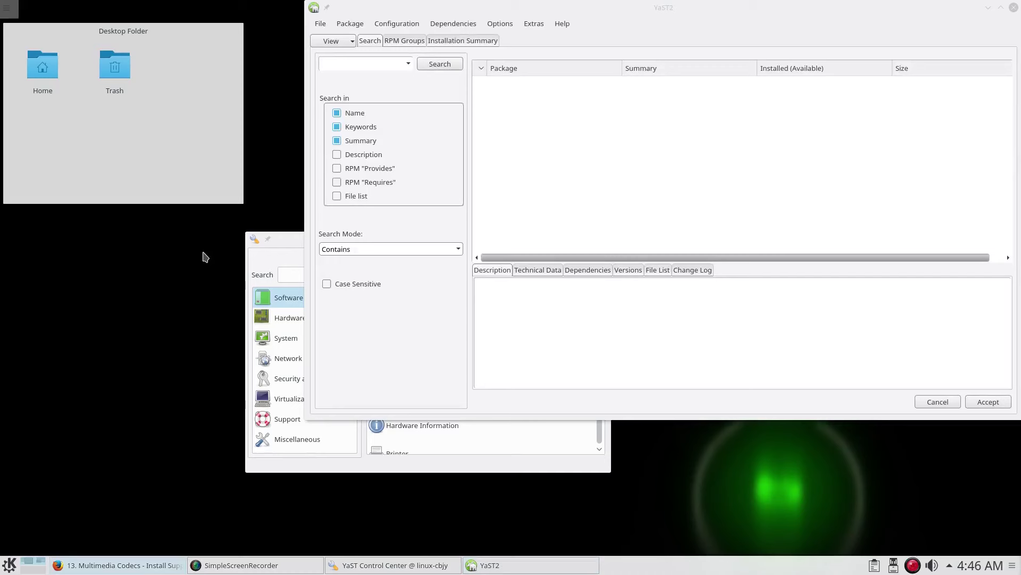
click(372, 78)
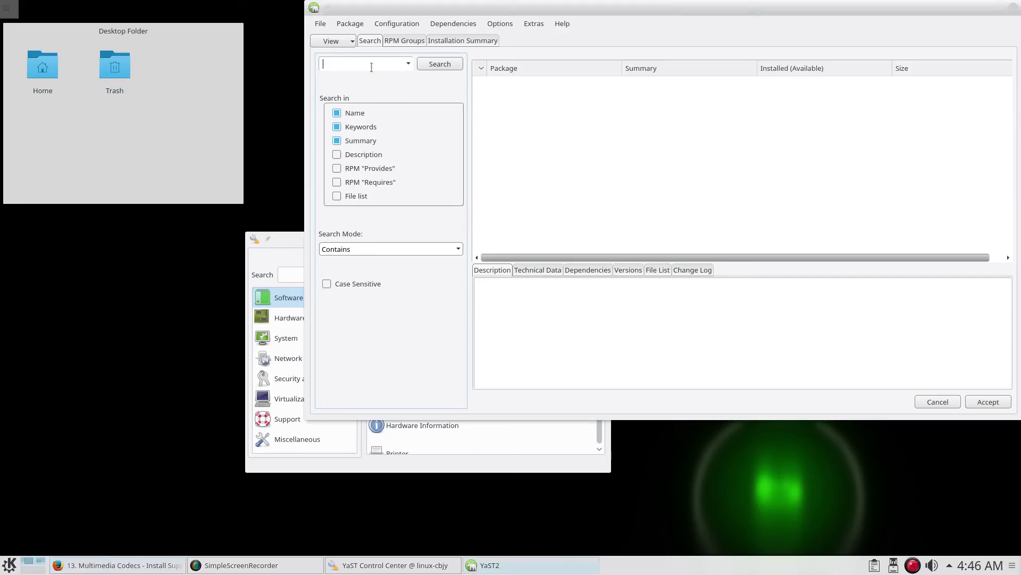
right_click(371, 66)
click(405, 133)
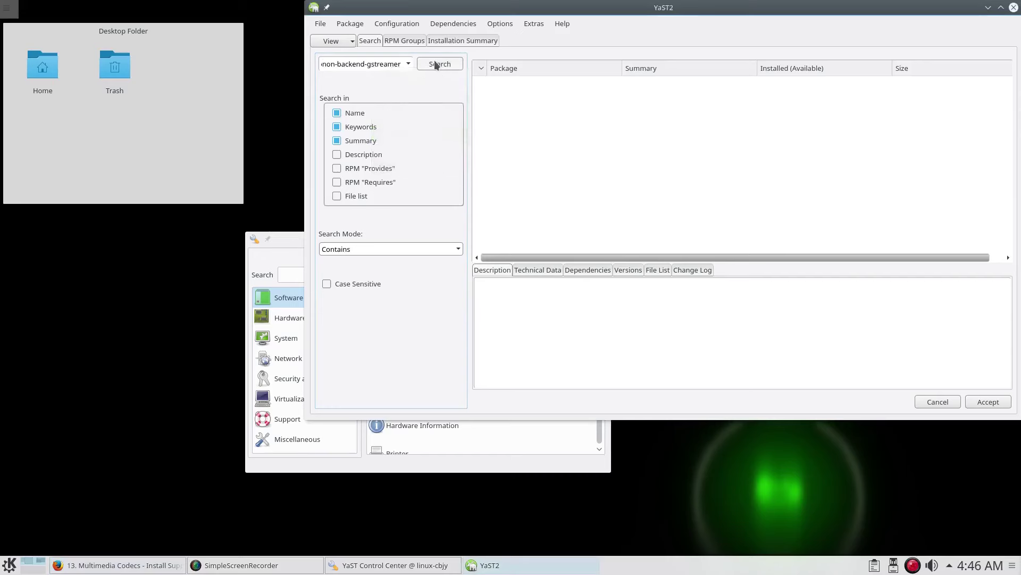
click(440, 64)
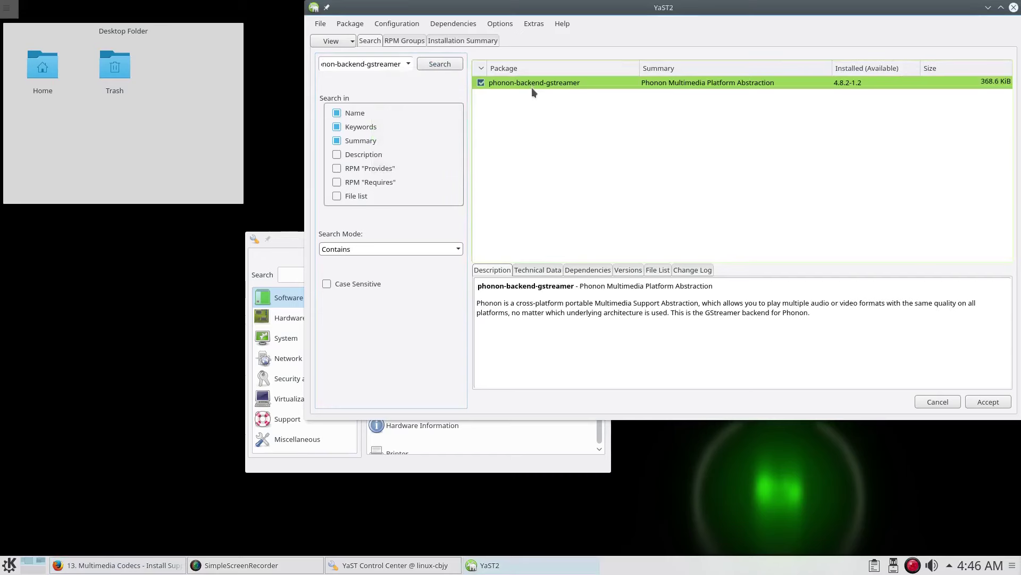
right_click(540, 85)
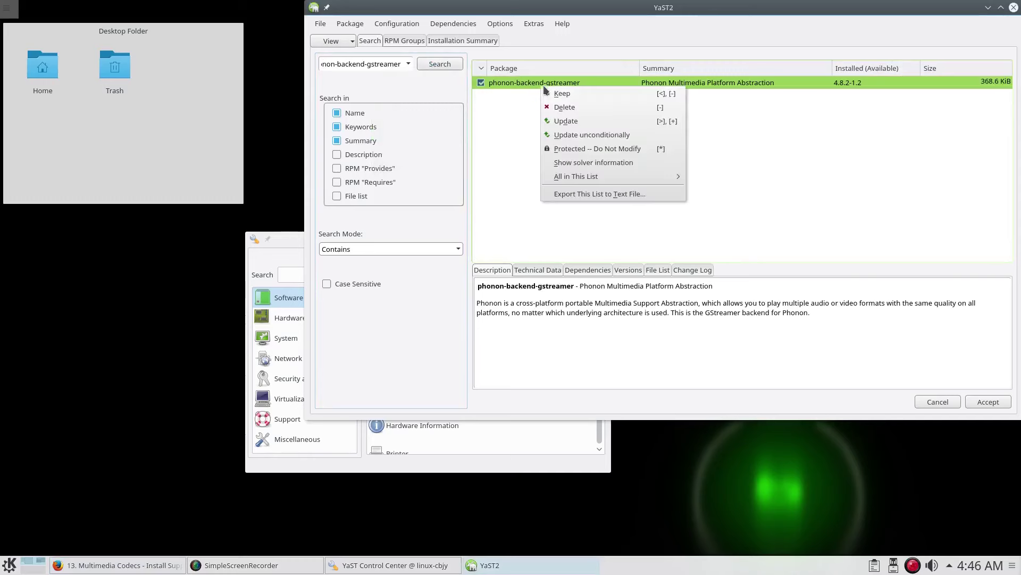
click(559, 108)
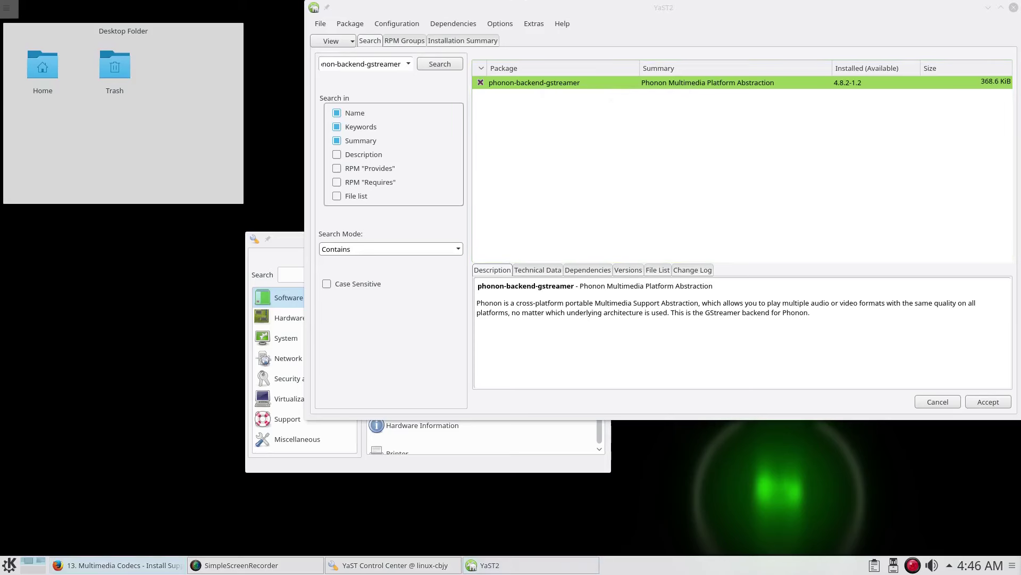
Find phonon4qt5-backend-gstreamer, mark it for deletion, and apply the pending package removals
triple_click(362, 63)
right_click(373, 63)
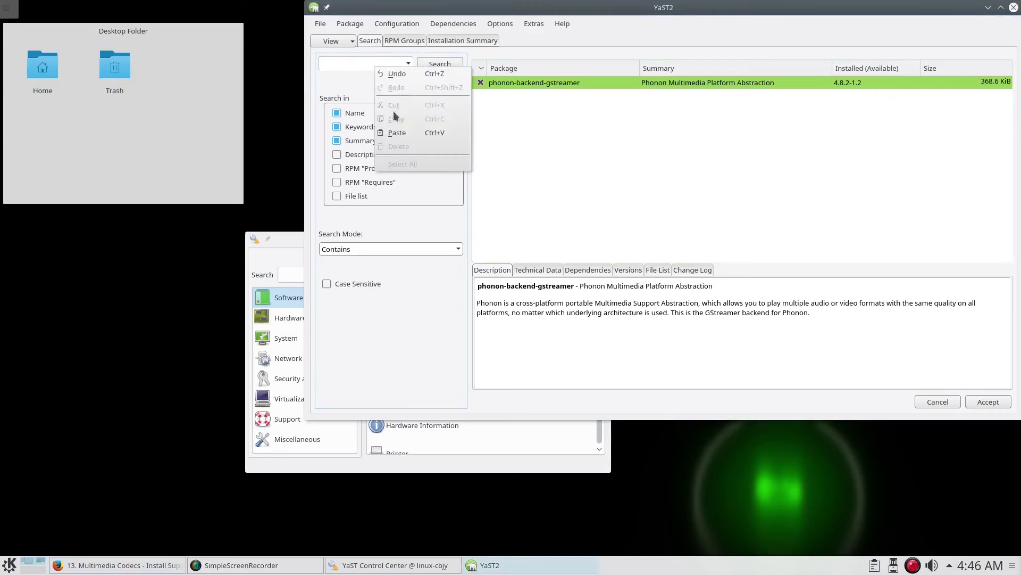
click(405, 126)
click(442, 65)
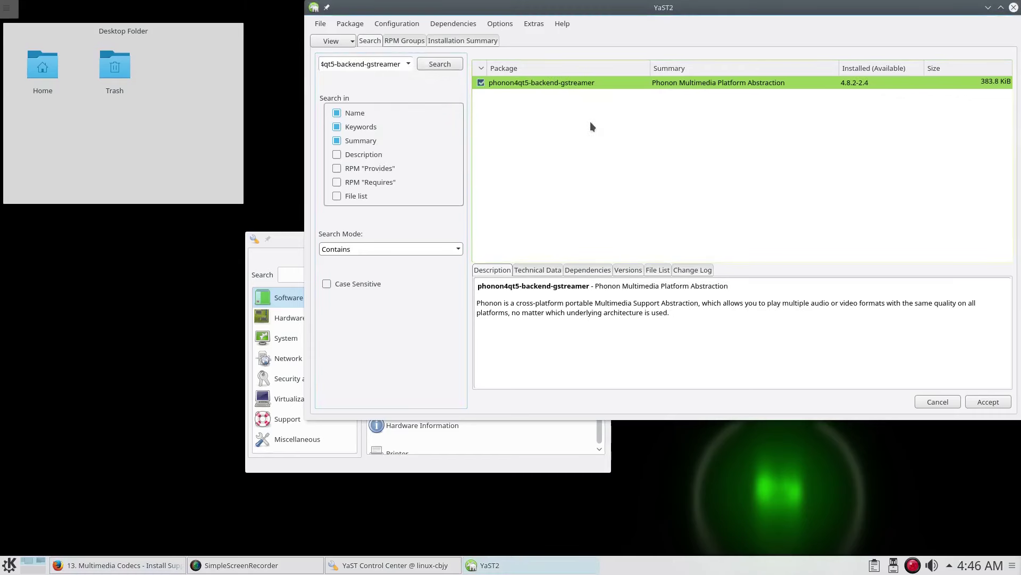
right_click(563, 82)
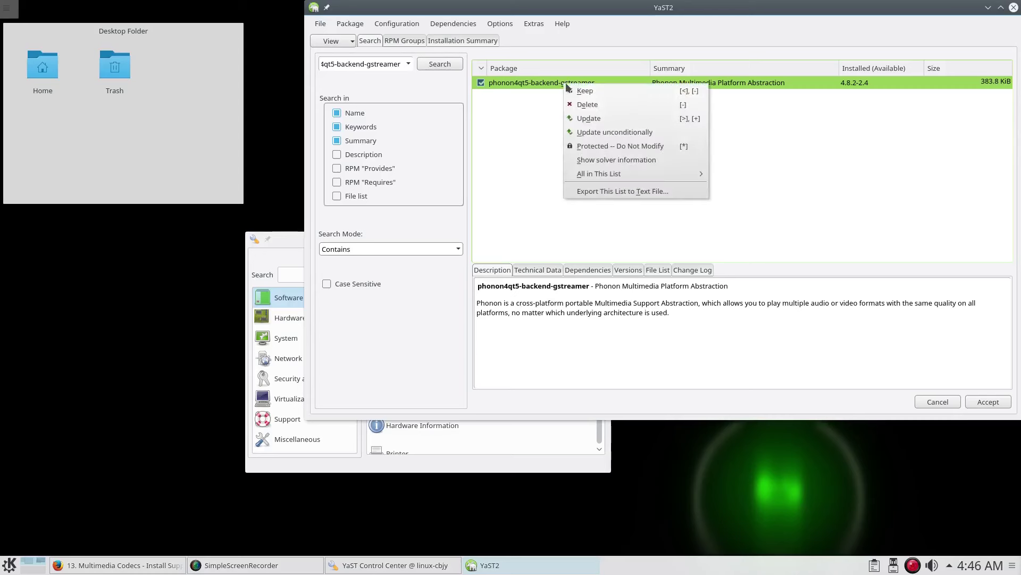
click(589, 104)
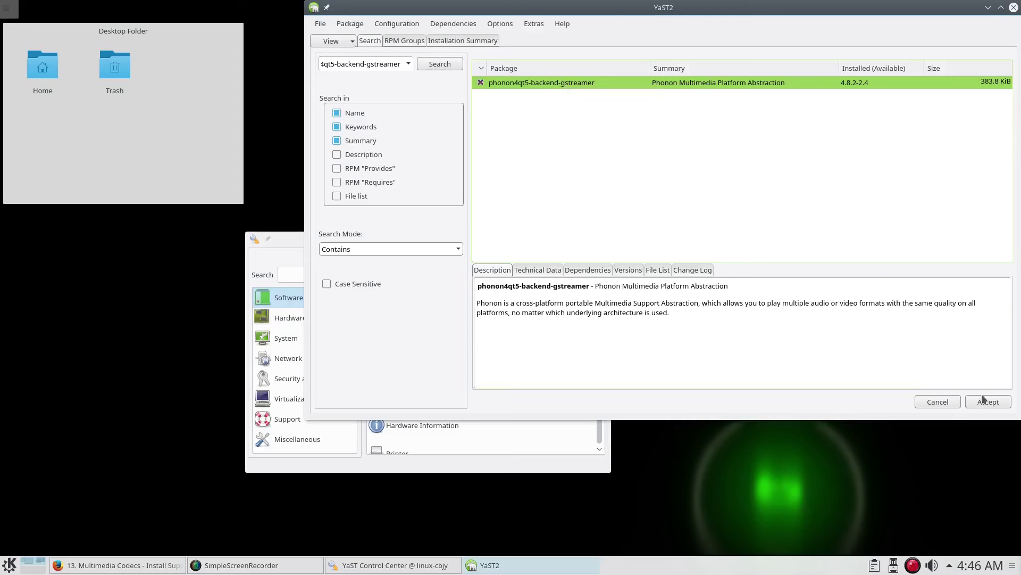
click(982, 407)
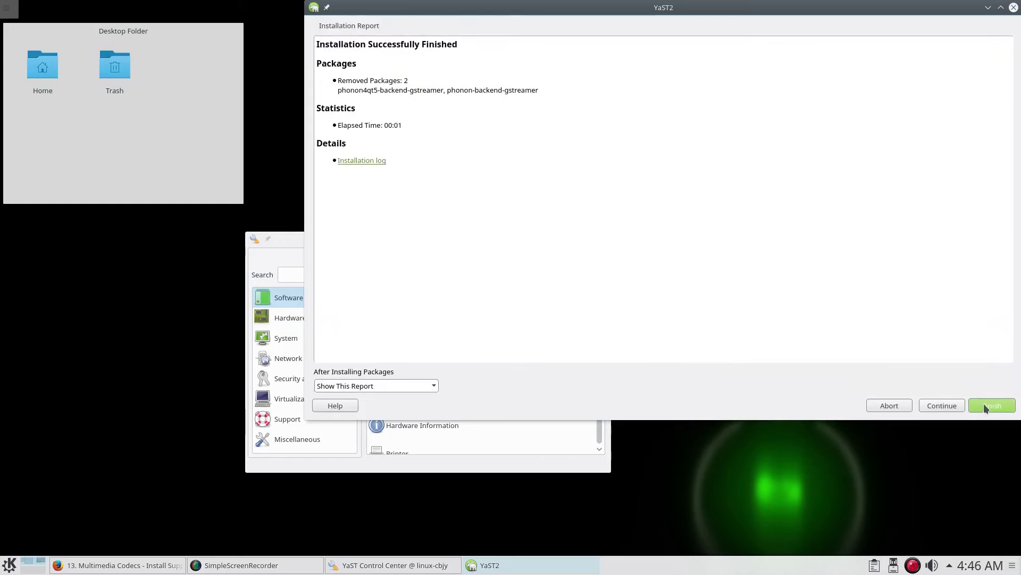
click(978, 407)
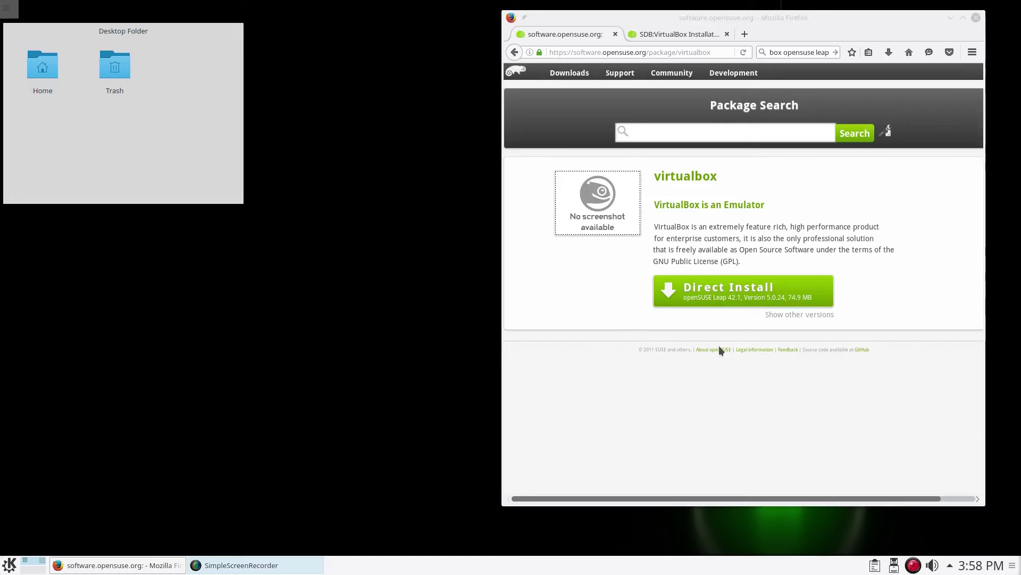
Install virtualbox from the openSUSE package page with YaST 1-Click Install, keeping the update repository and authorizing with the root password
click(751, 296)
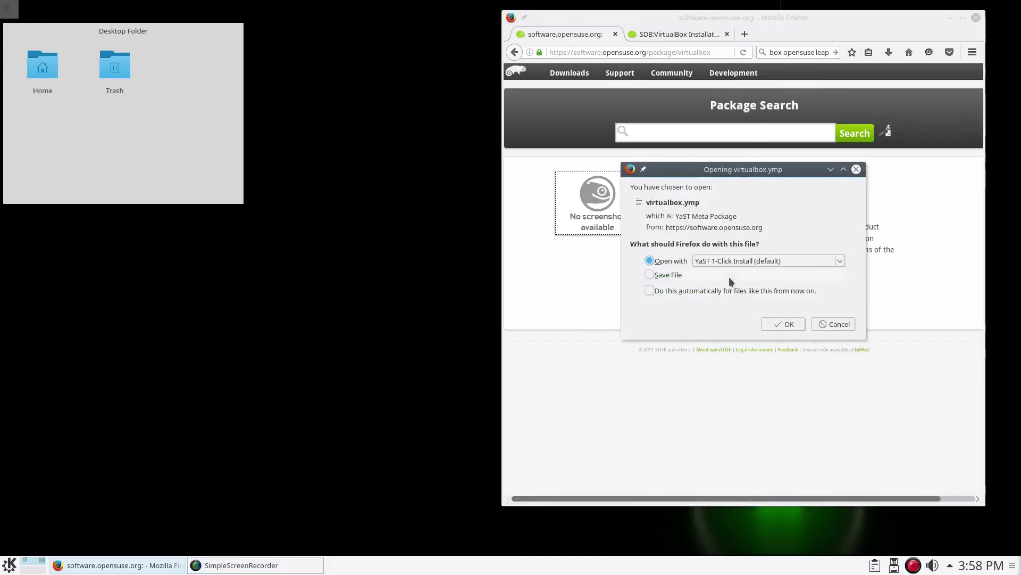
click(782, 324)
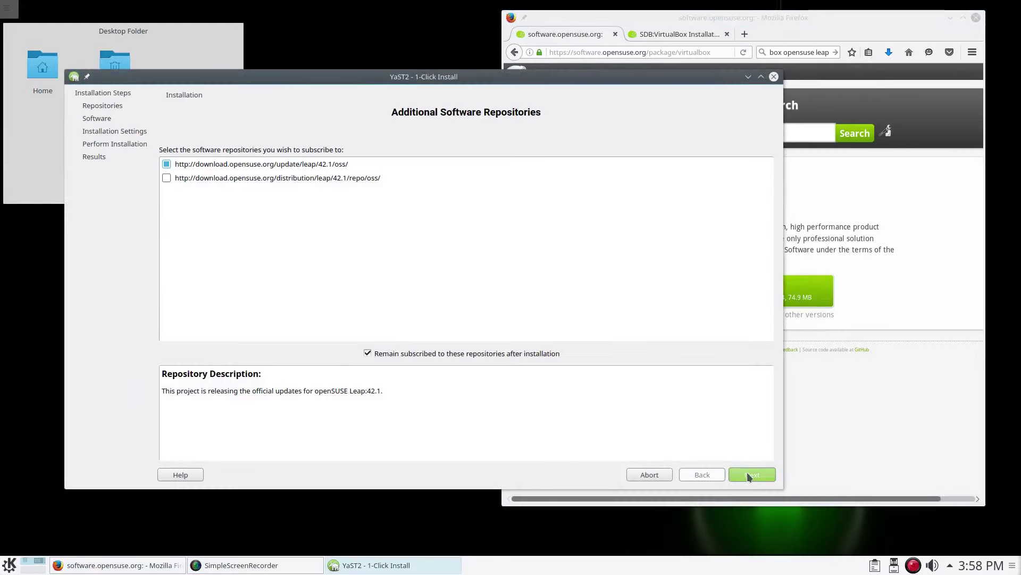
click(748, 473)
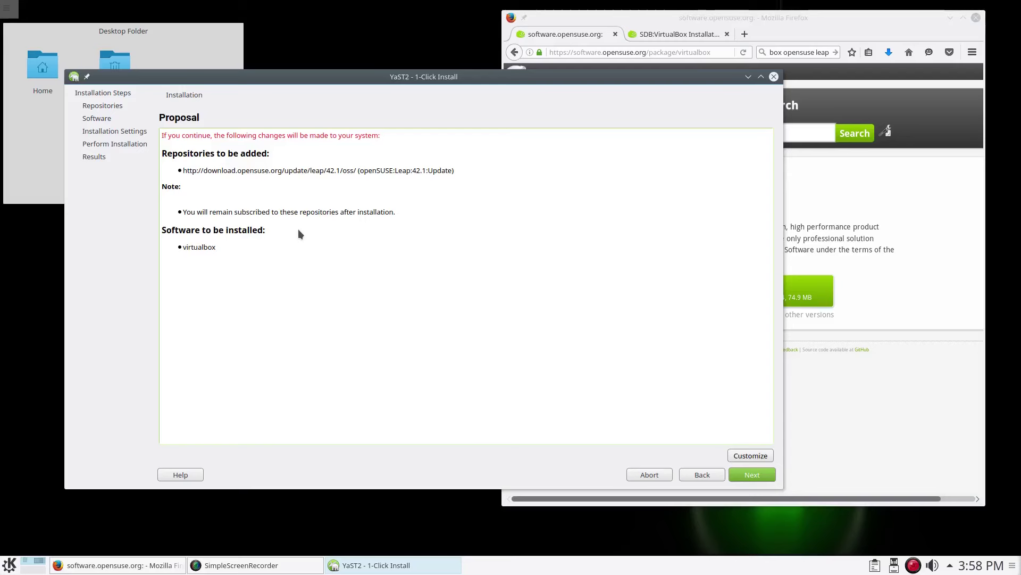
click(750, 474)
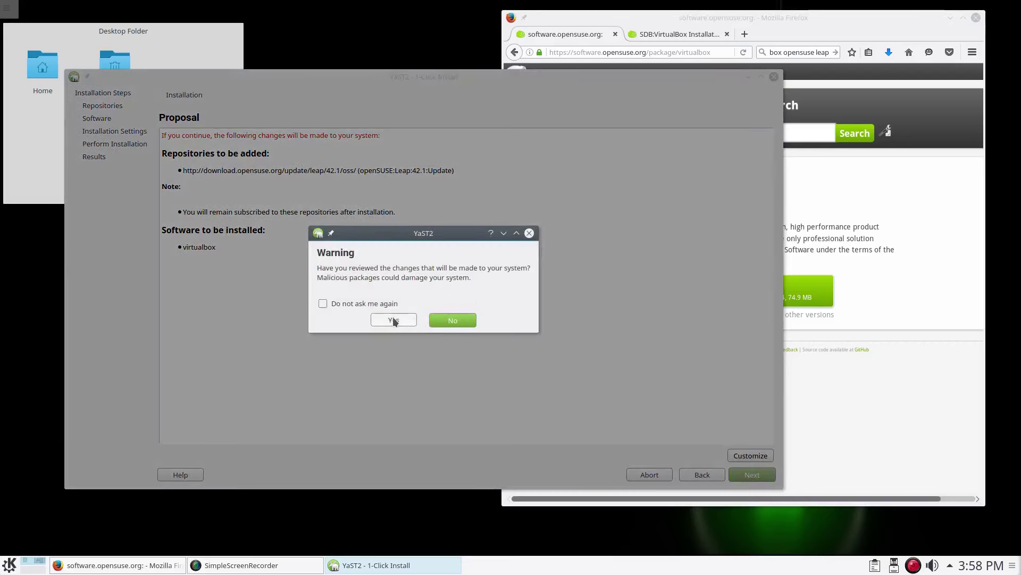
click(393, 319)
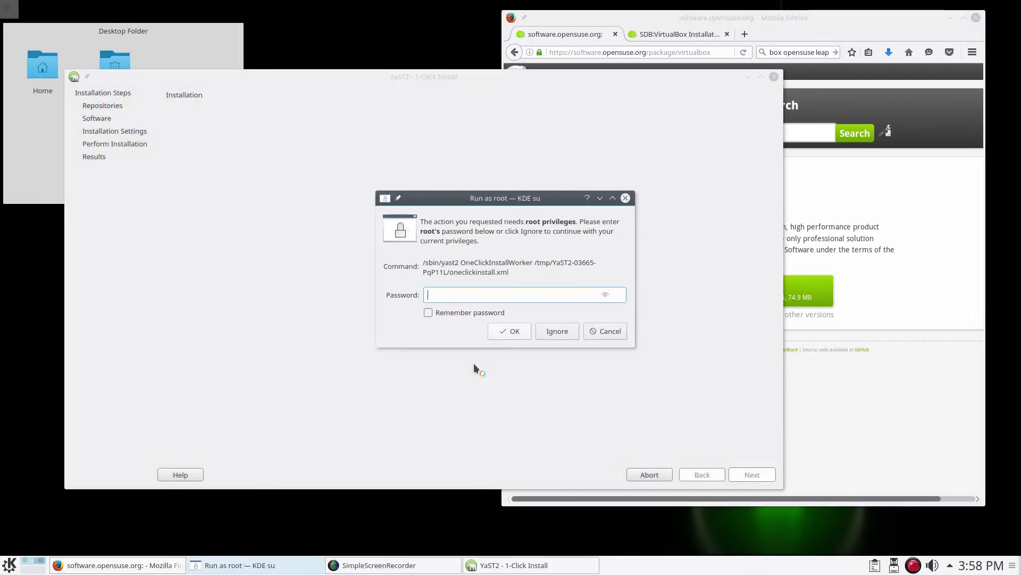
text(**************)
click(516, 333)
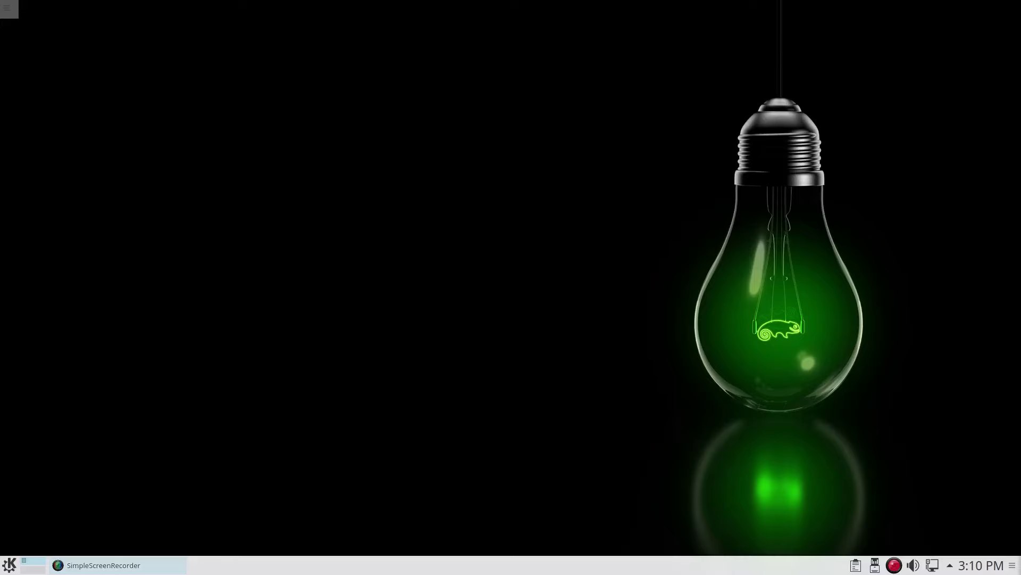
Open System Settings and look at the Look And Feel themes available for the workspace
click(10, 562)
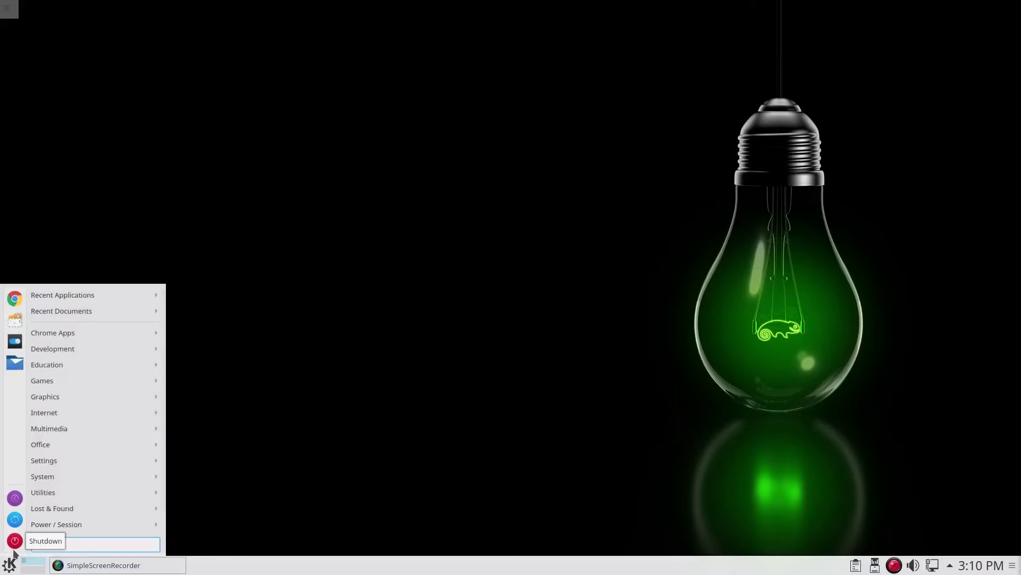
click(15, 341)
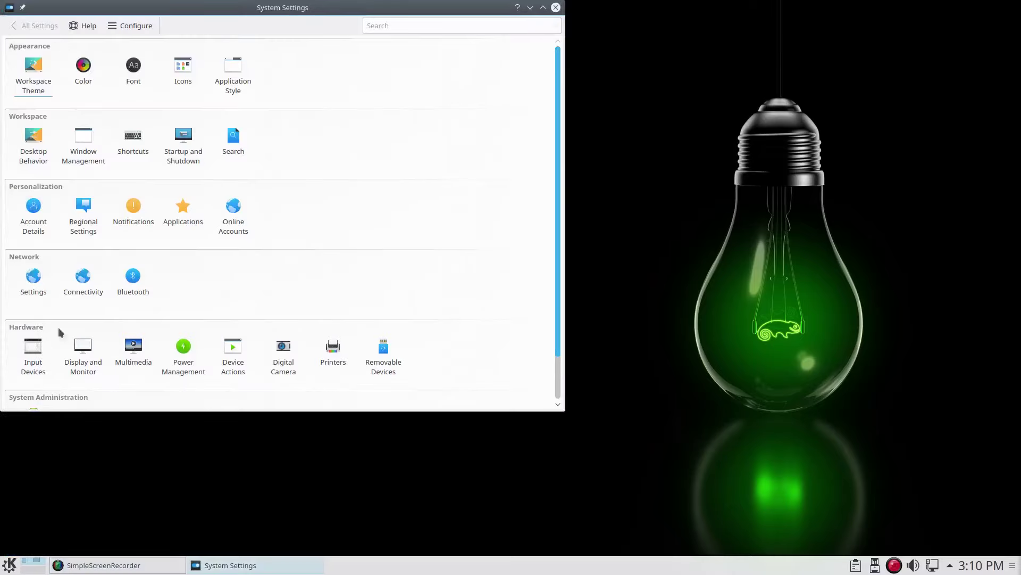
drag(347, 11, 604, 68)
click(290, 142)
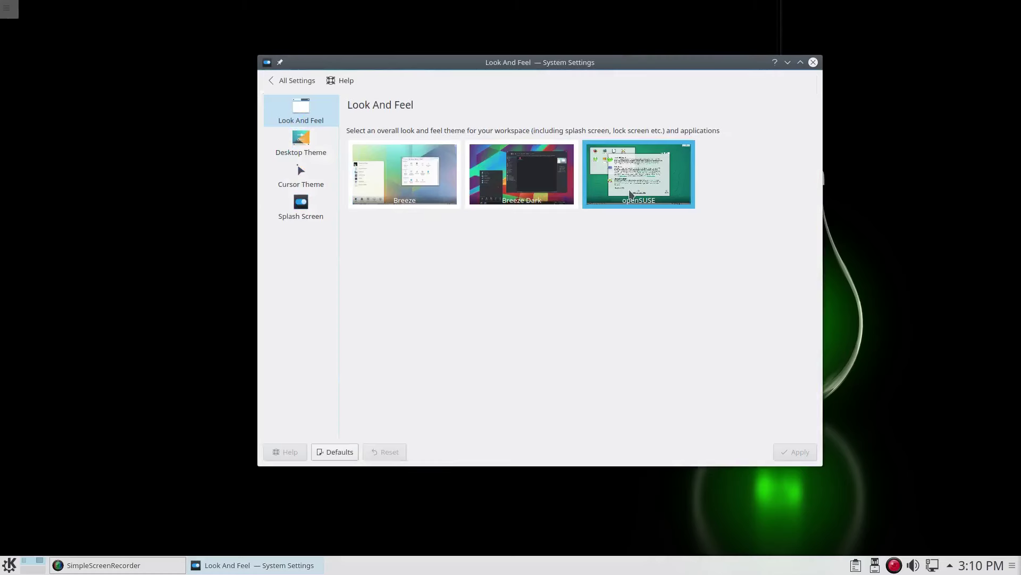
click(296, 86)
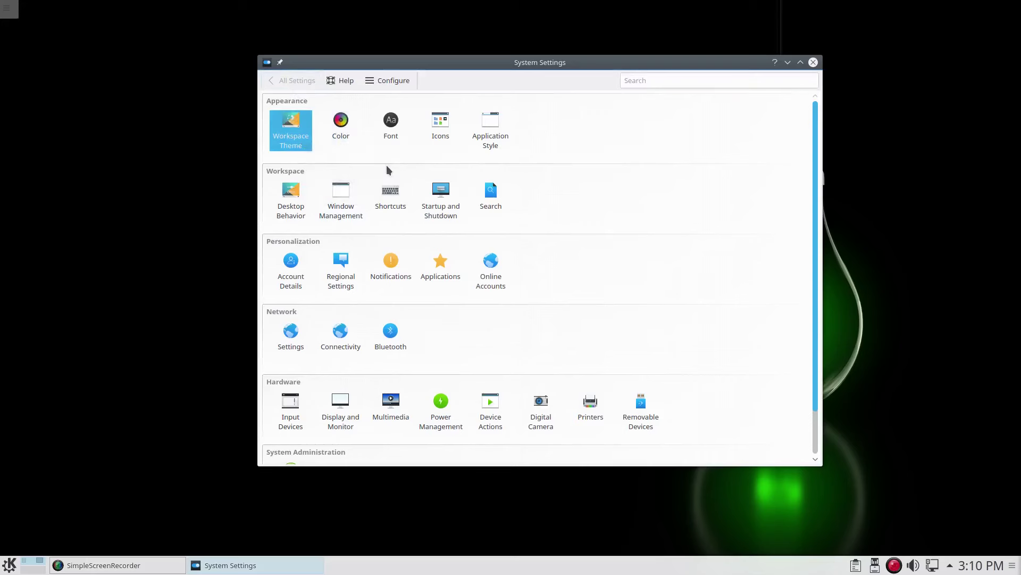
Review the anti-aliasing configuration in the font settings, including the sub-pixel rendering type and hinting style
click(395, 133)
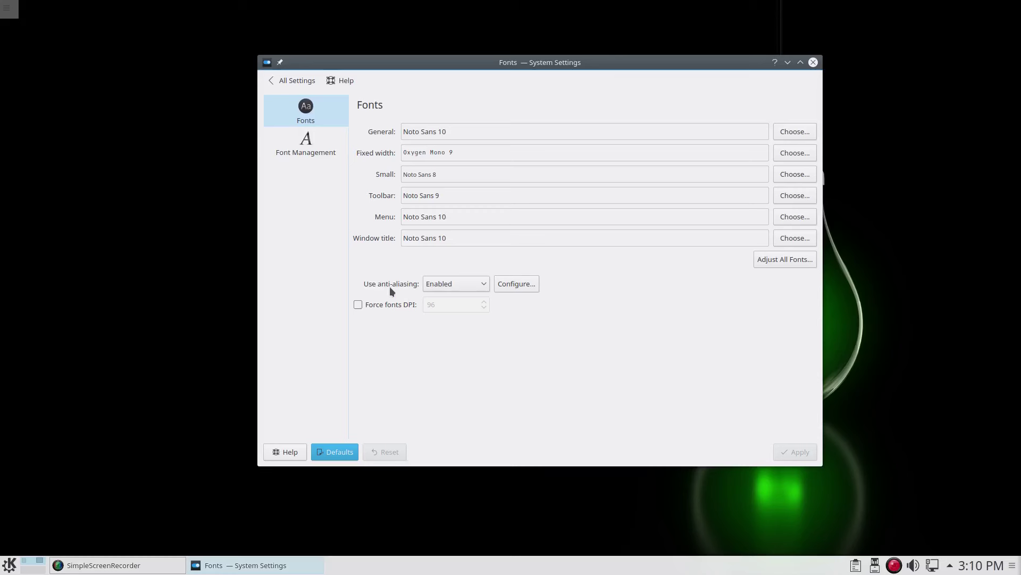
click(518, 282)
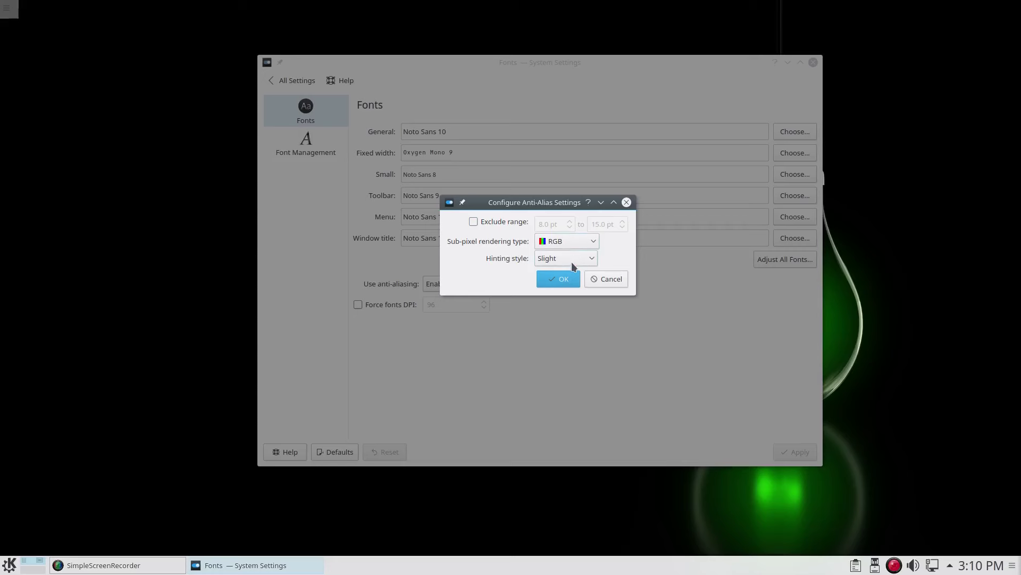
click(564, 276)
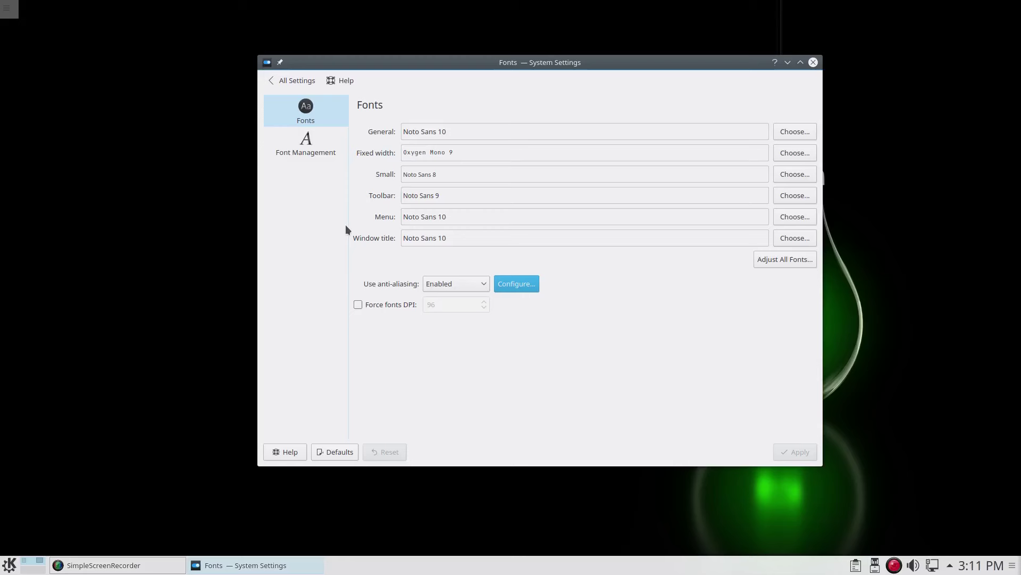
click(297, 81)
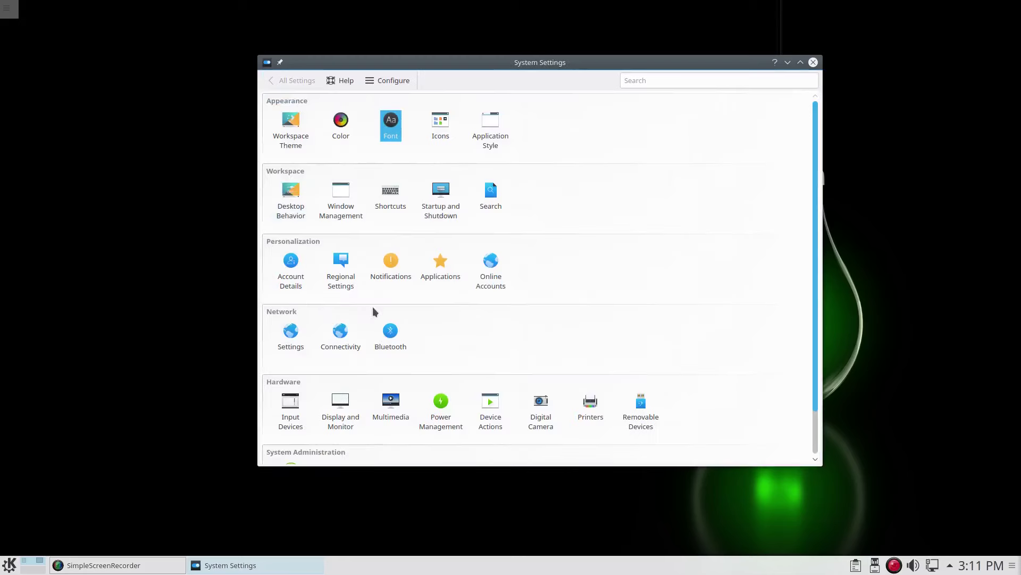
Select masalla as the icon theme and apply it
click(442, 139)
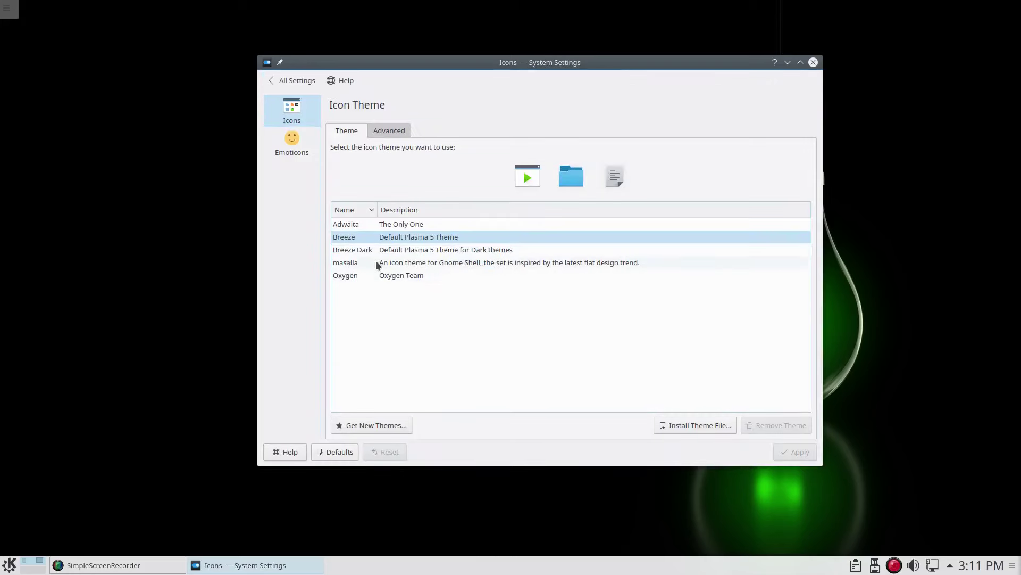
click(396, 262)
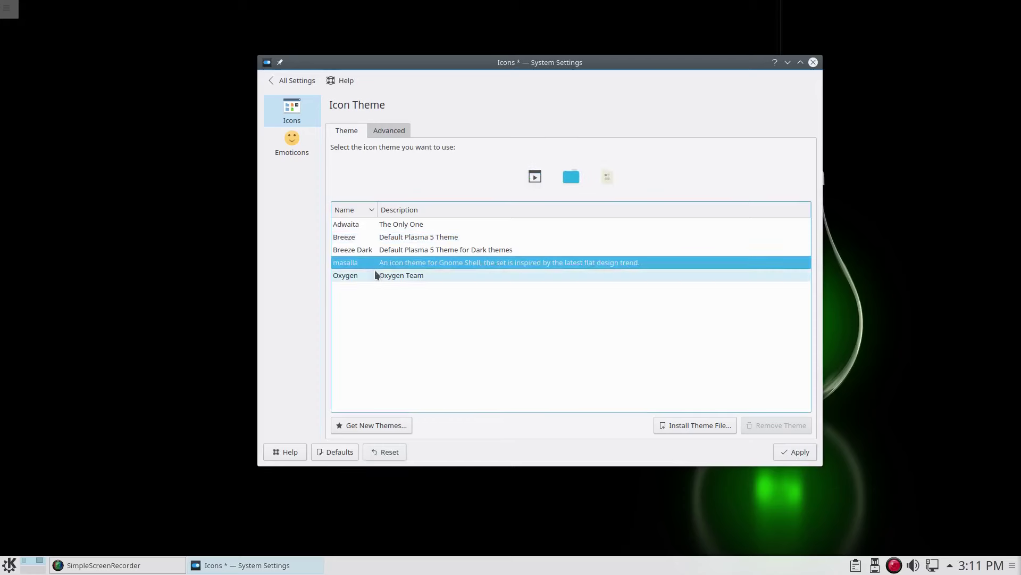
click(793, 451)
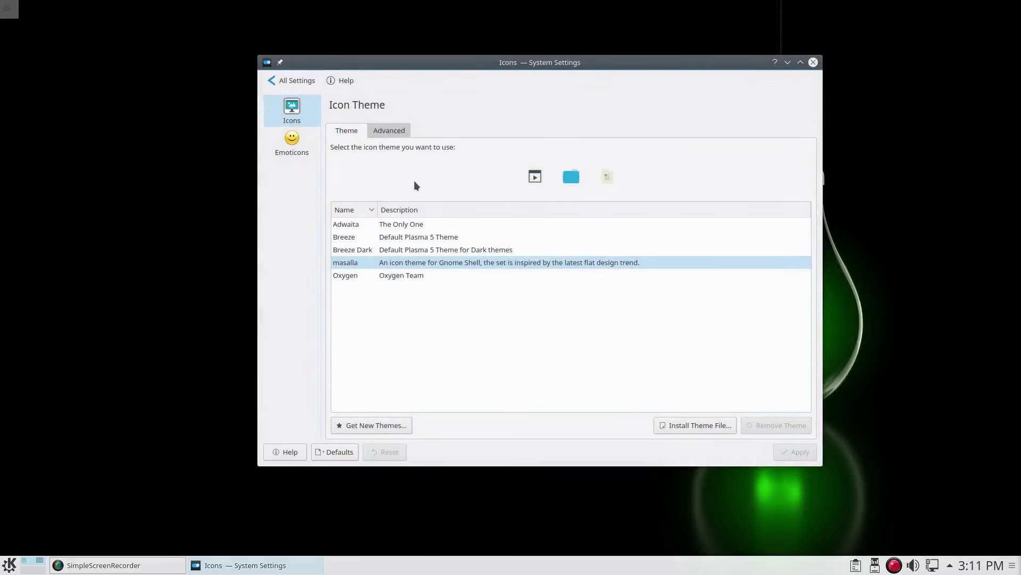
Set the widget style for applications to QtCurve and apply it
click(298, 81)
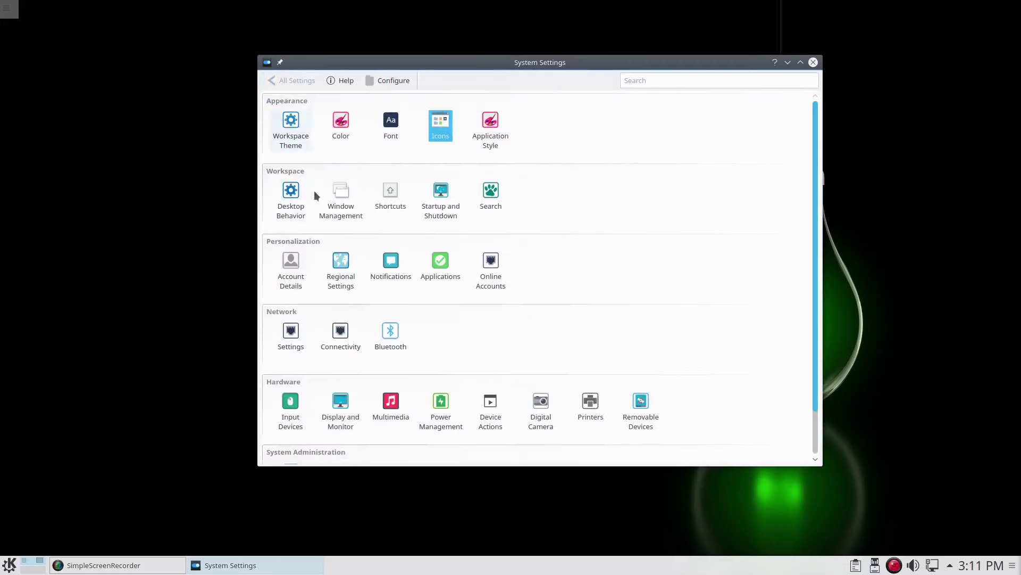
click(494, 145)
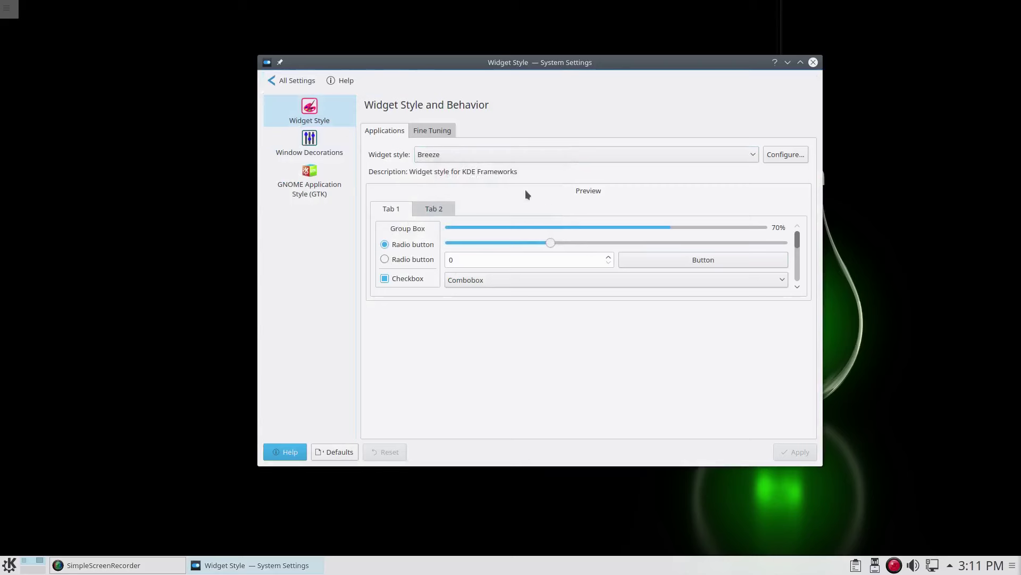
click(751, 156)
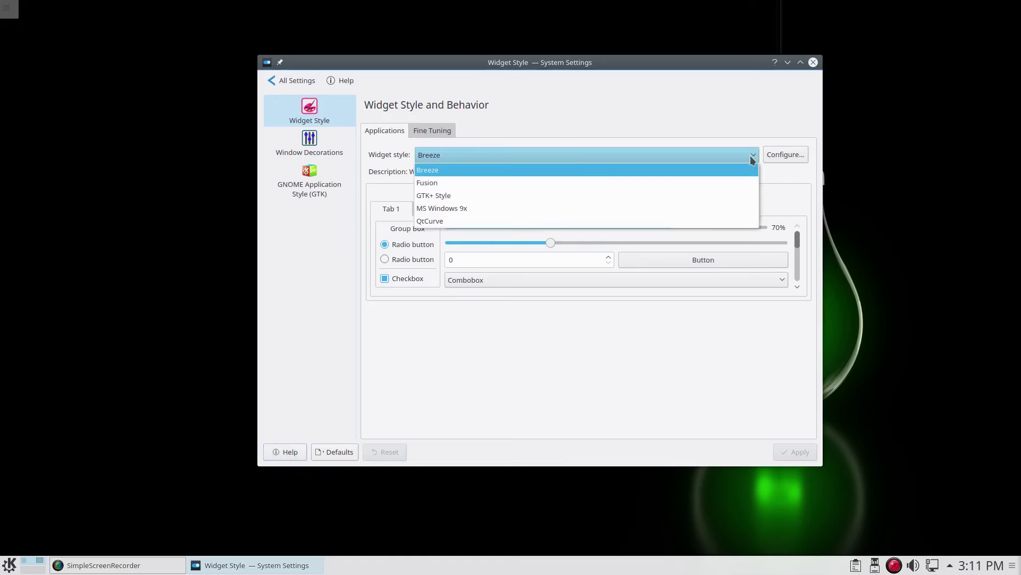
click(442, 222)
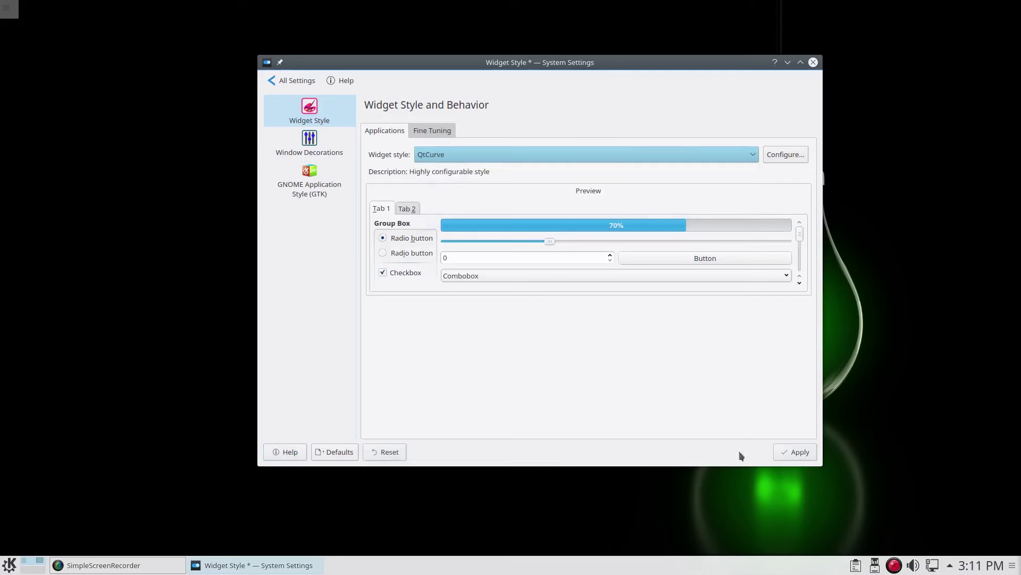
click(800, 451)
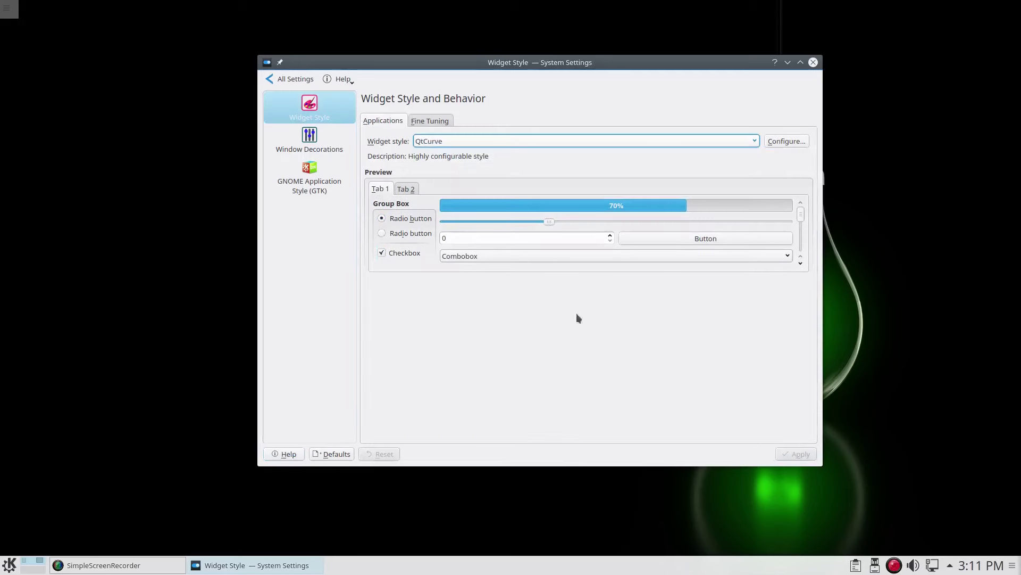
Choose the Evolvere Light theme for the window decorations and apply it
click(321, 150)
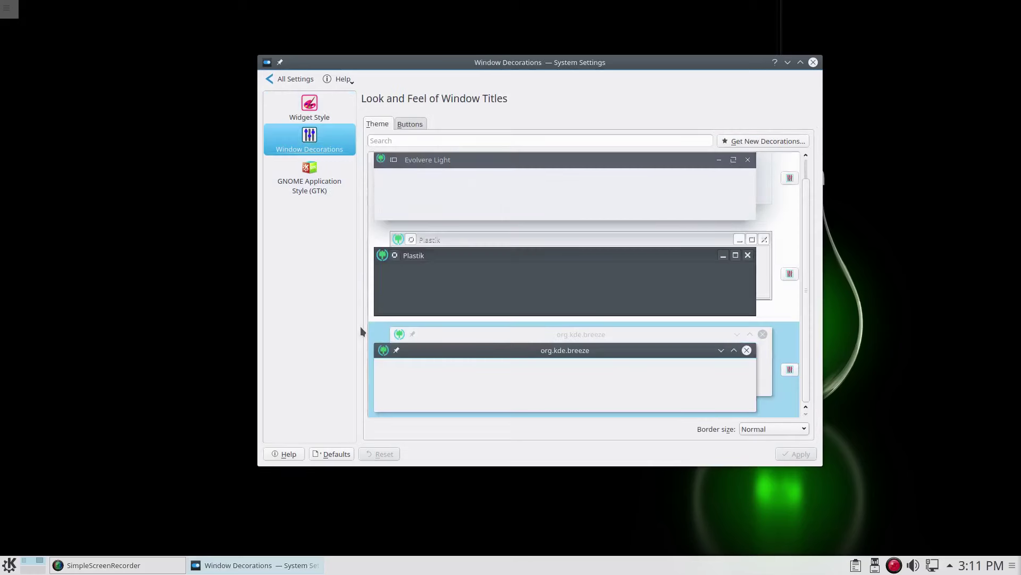
scroll(711, 286, up, 1)
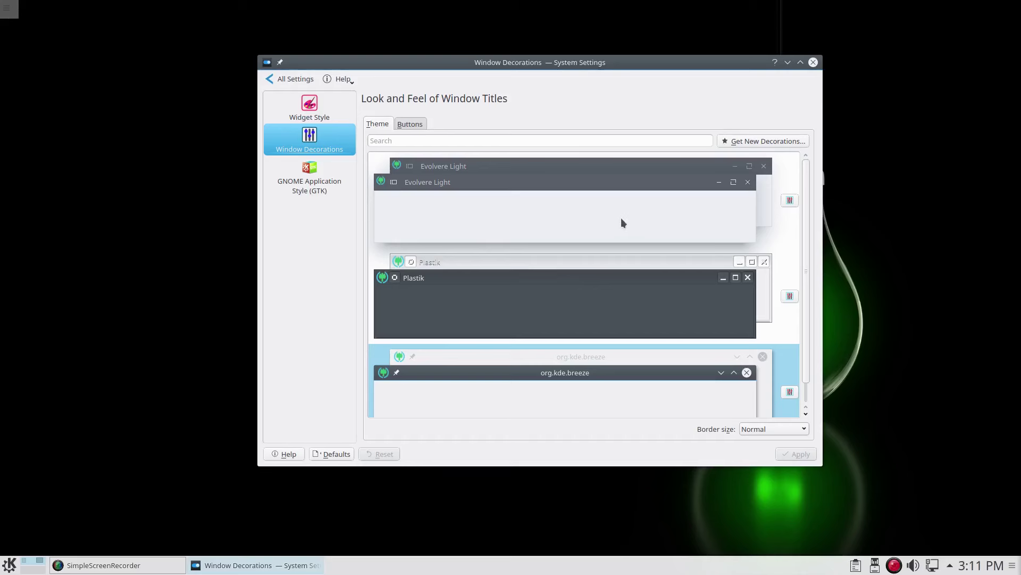
click(630, 196)
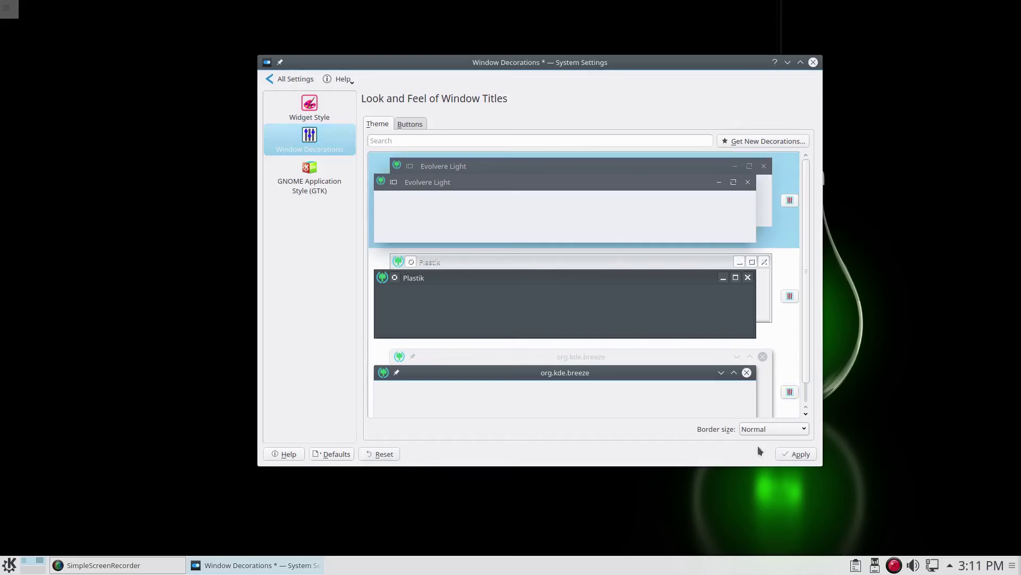
click(789, 457)
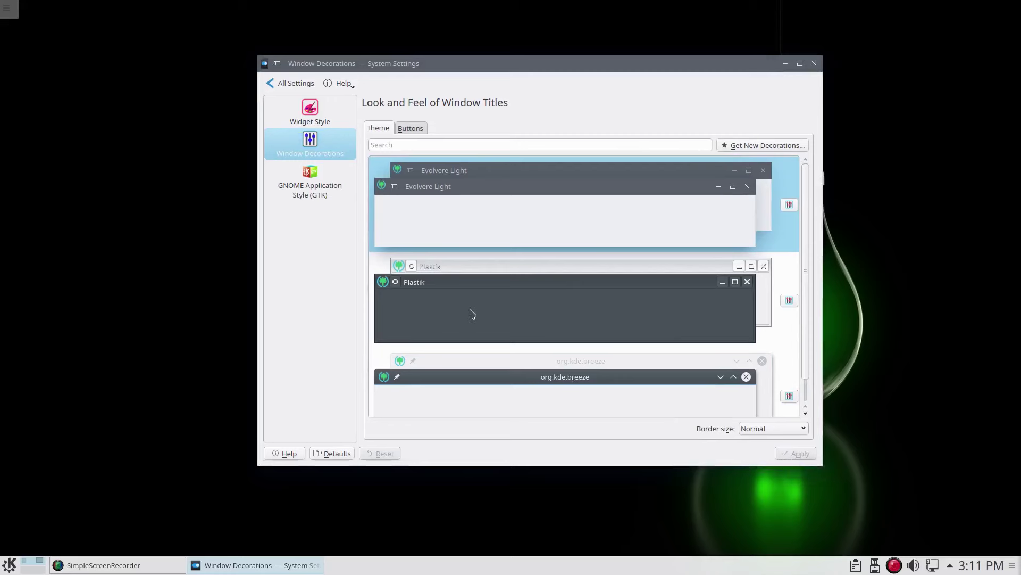
Set the GTK2 theme for GNOME applications to QtCurve and look at the available GTK3 themes
click(302, 187)
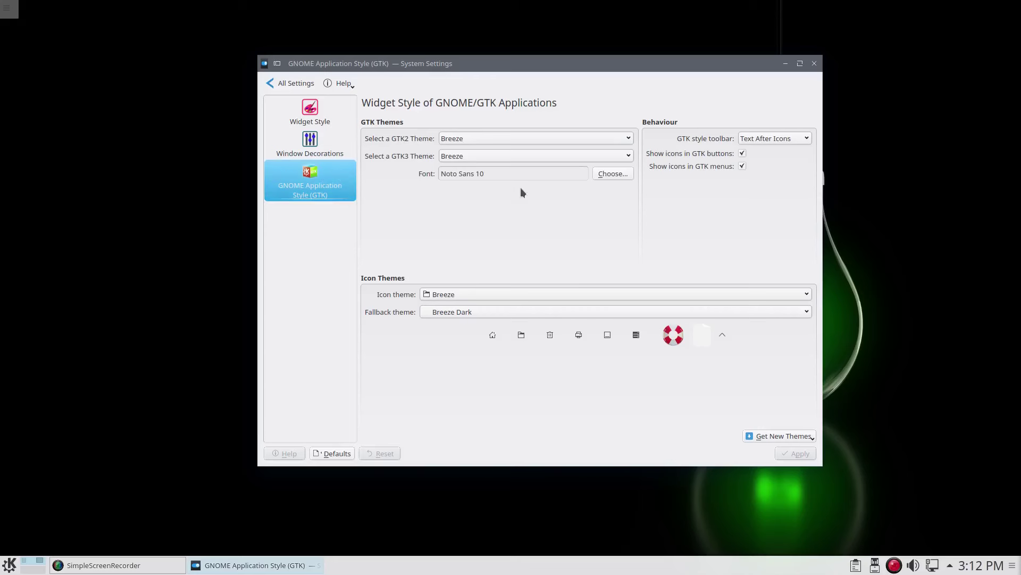
click(562, 139)
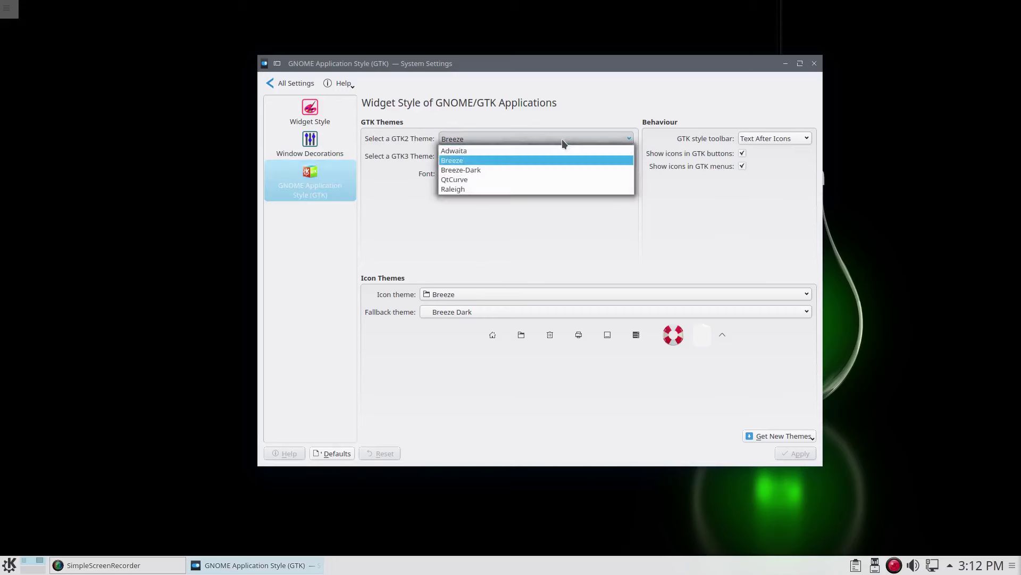
click(498, 179)
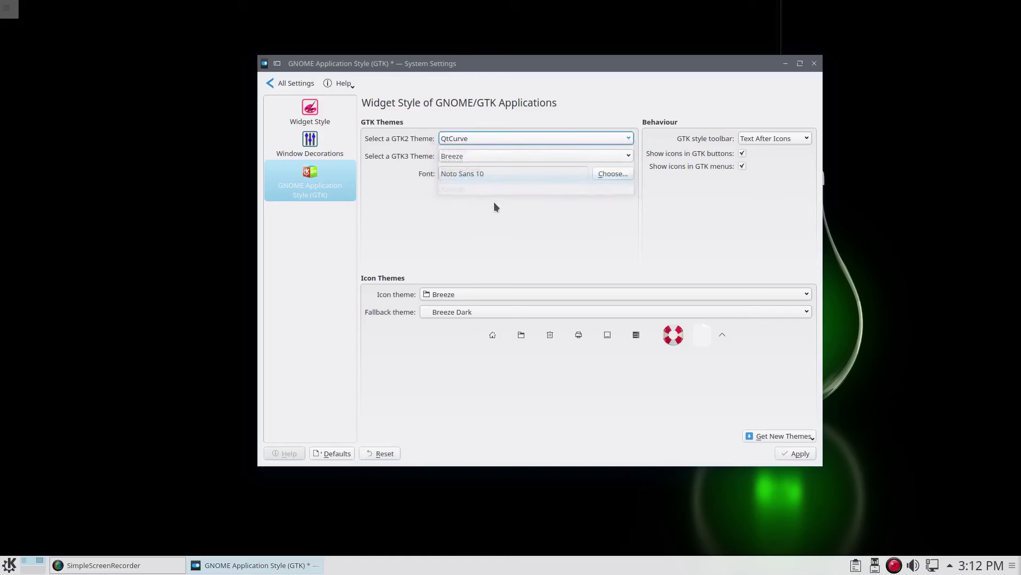
click(538, 158)
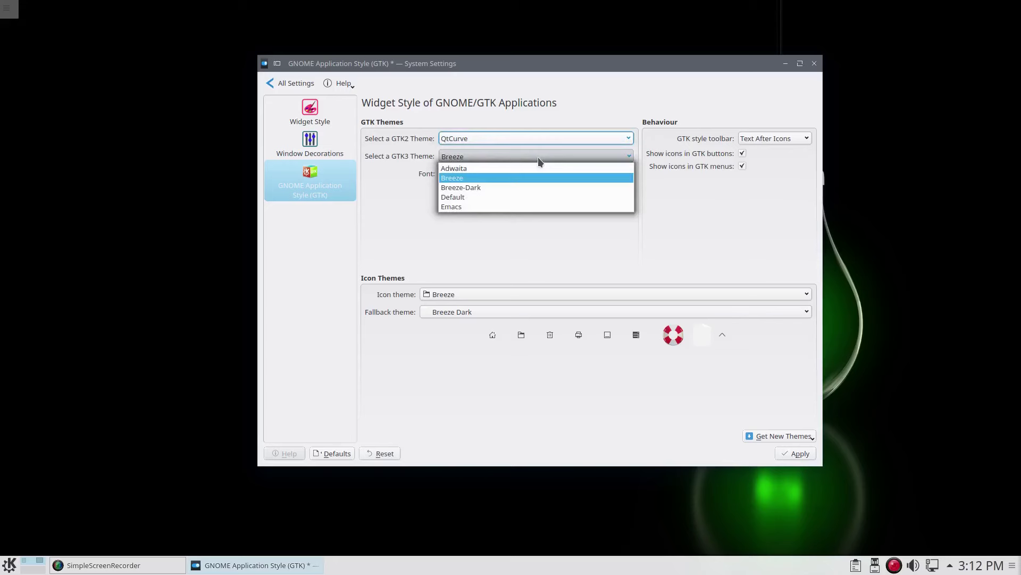
click(402, 192)
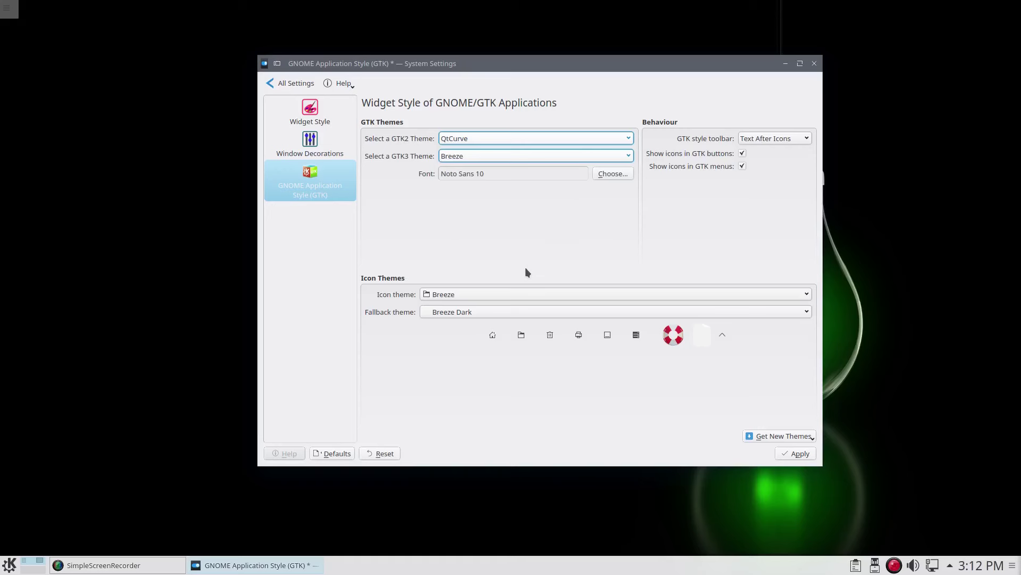
Set the icon theme for GNOME/GTK applications to masalla and apply the GTK style changes
click(493, 294)
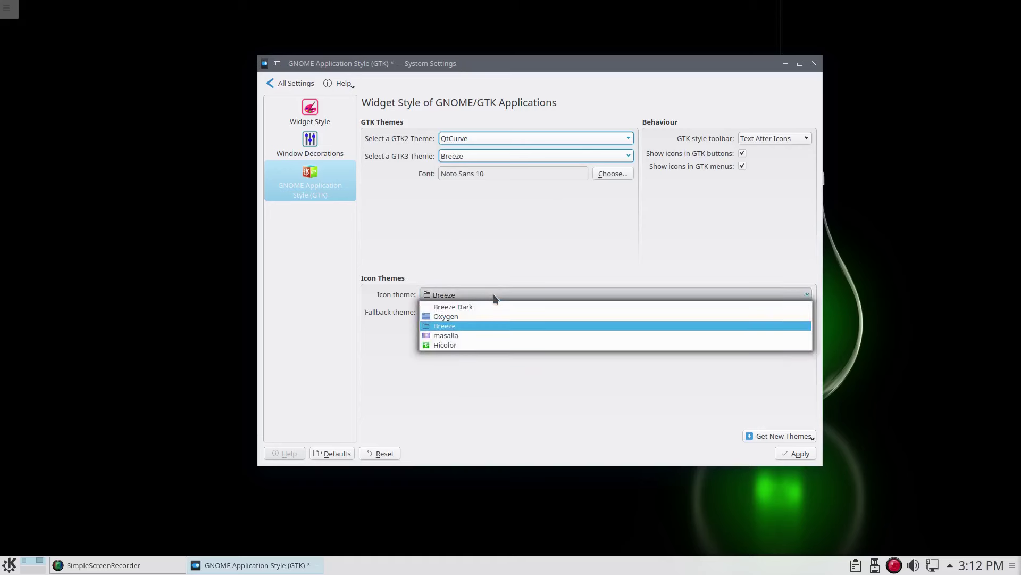
click(461, 336)
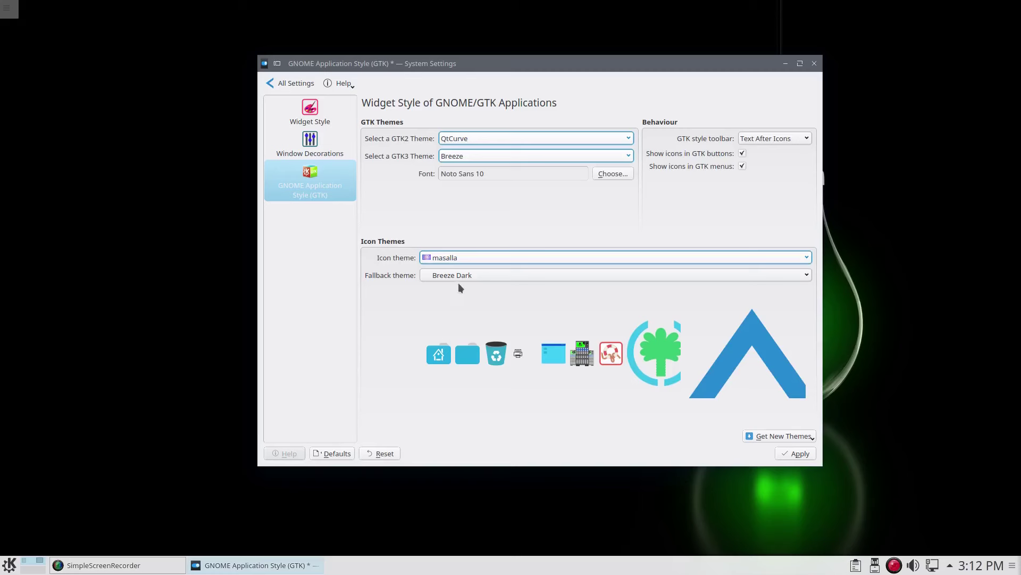
click(799, 453)
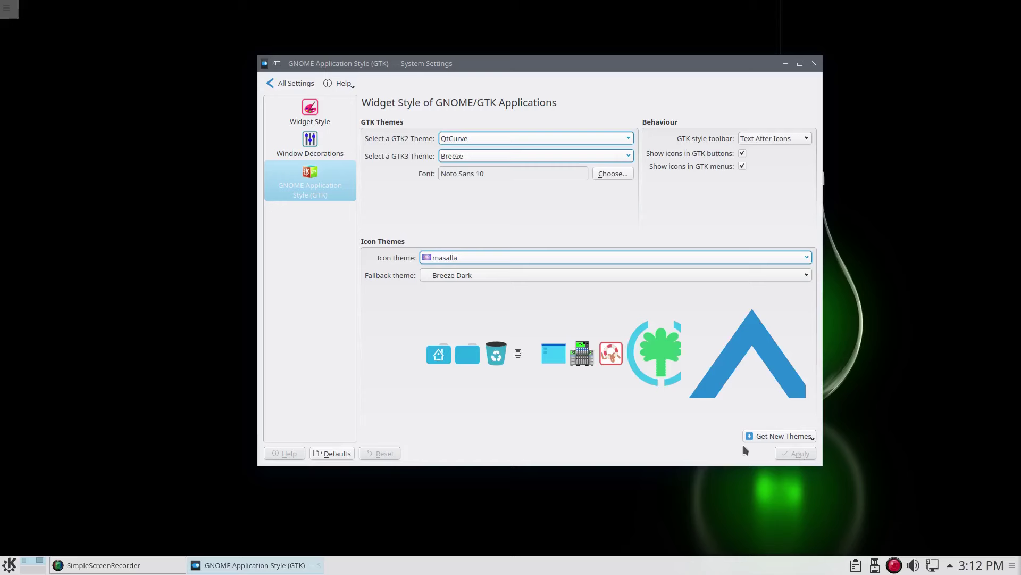
click(293, 84)
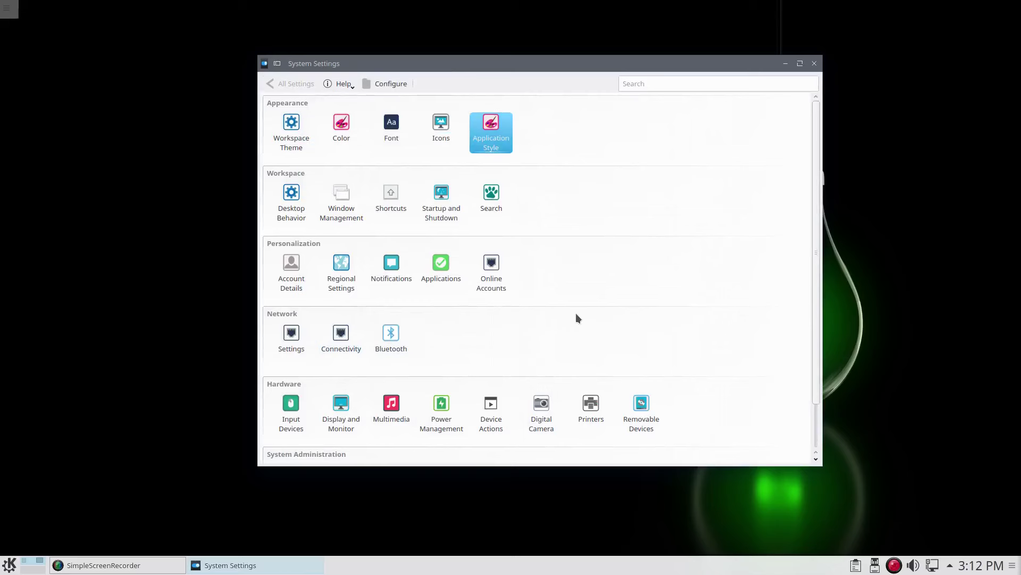
Open the settings of the desktop panel and move the panel to the upper edge of the screen
key(ctrl+F2)
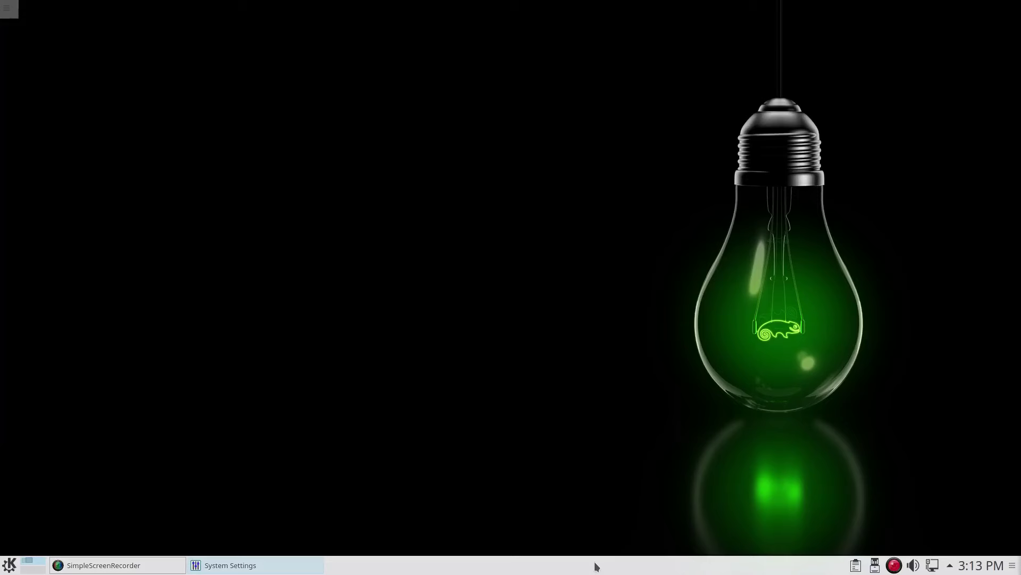
right_click(596, 565)
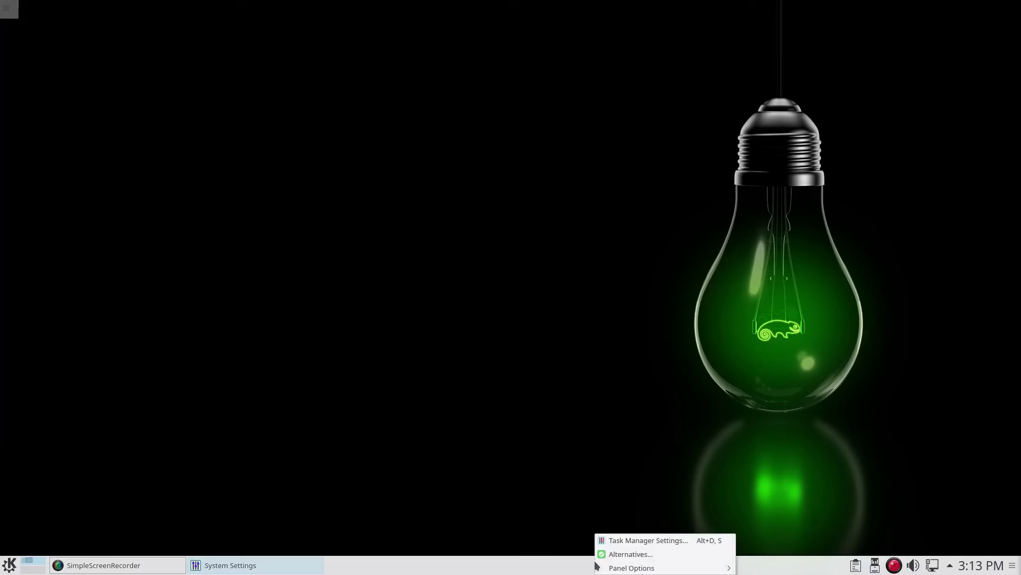
mouse_move(624, 569)
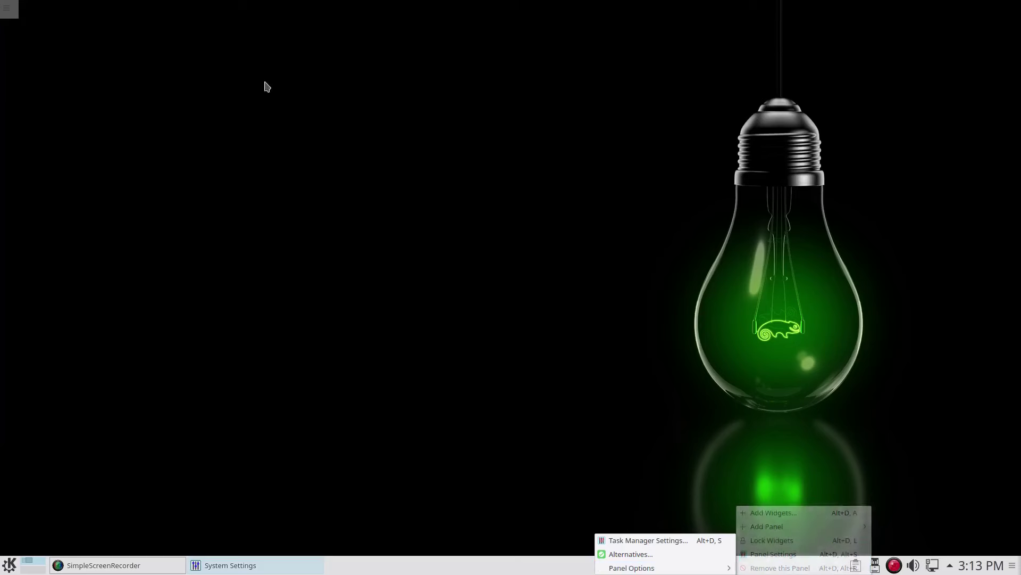
mouse_move(659, 568)
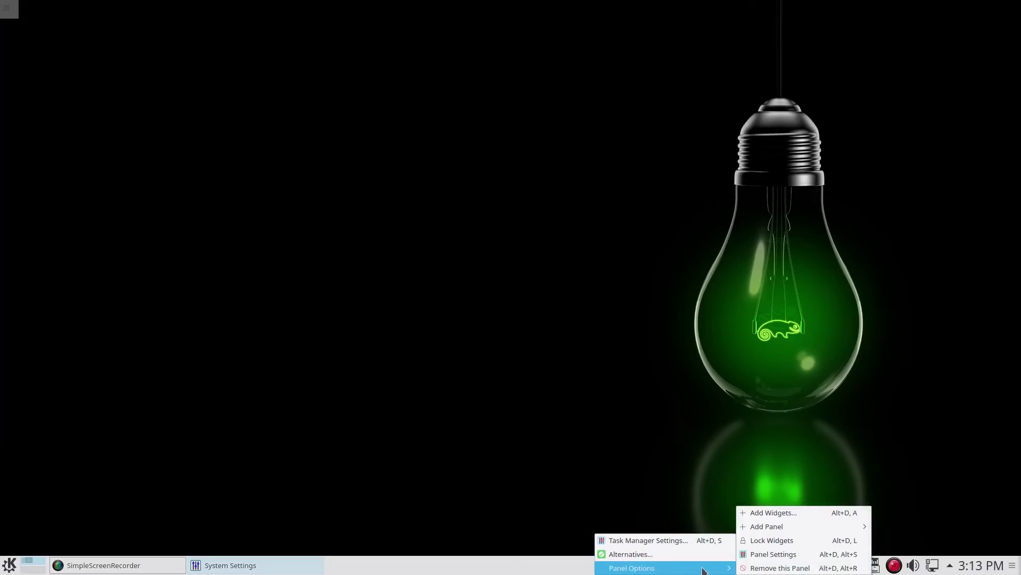
click(766, 554)
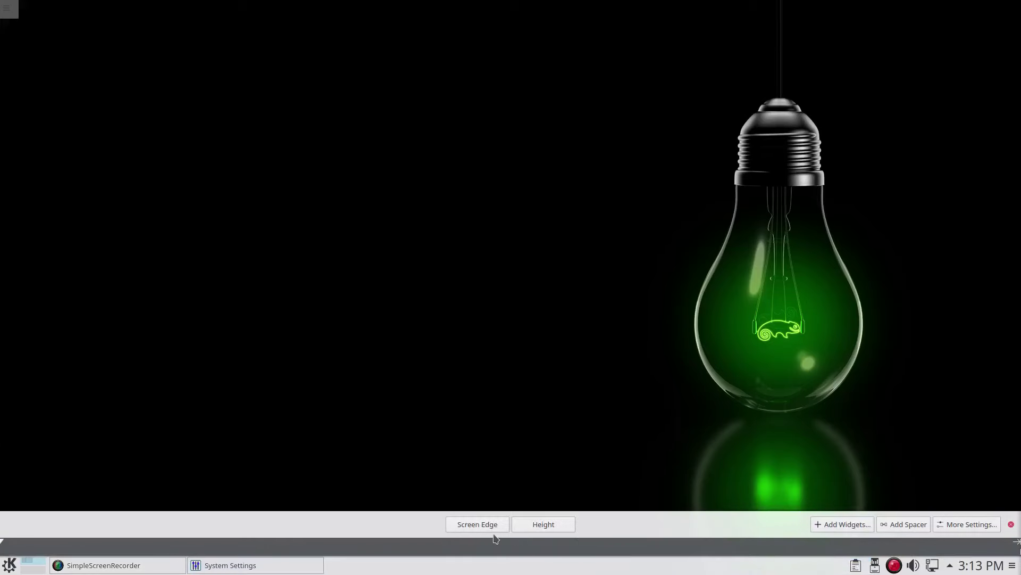
drag(477, 522, 456, 8)
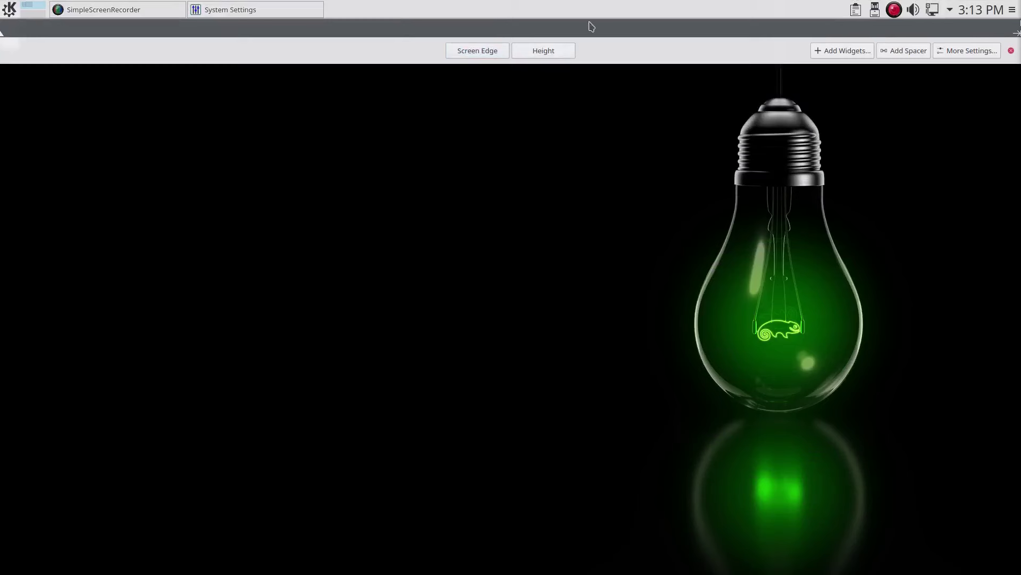
mouse_move(626, 12)
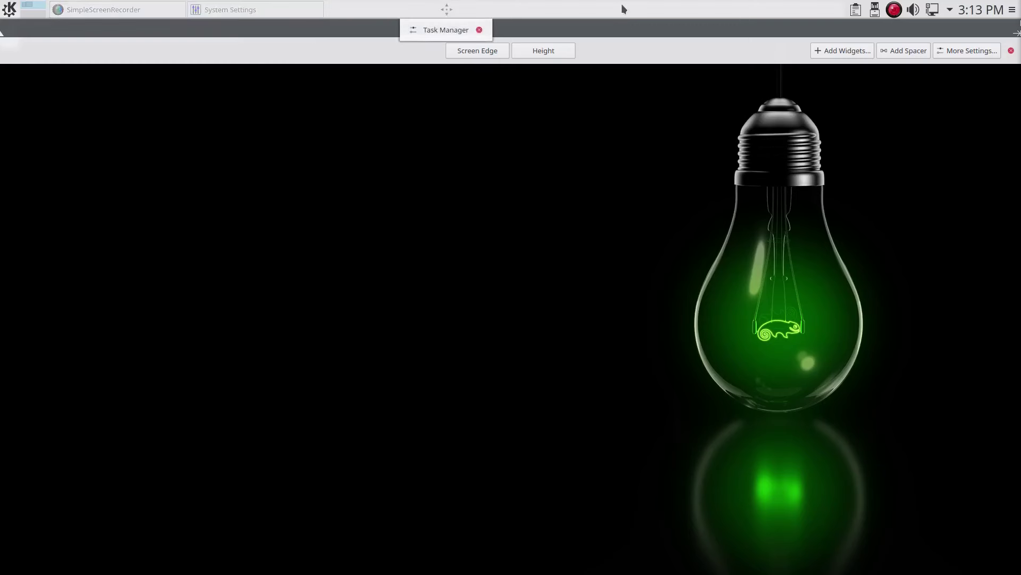